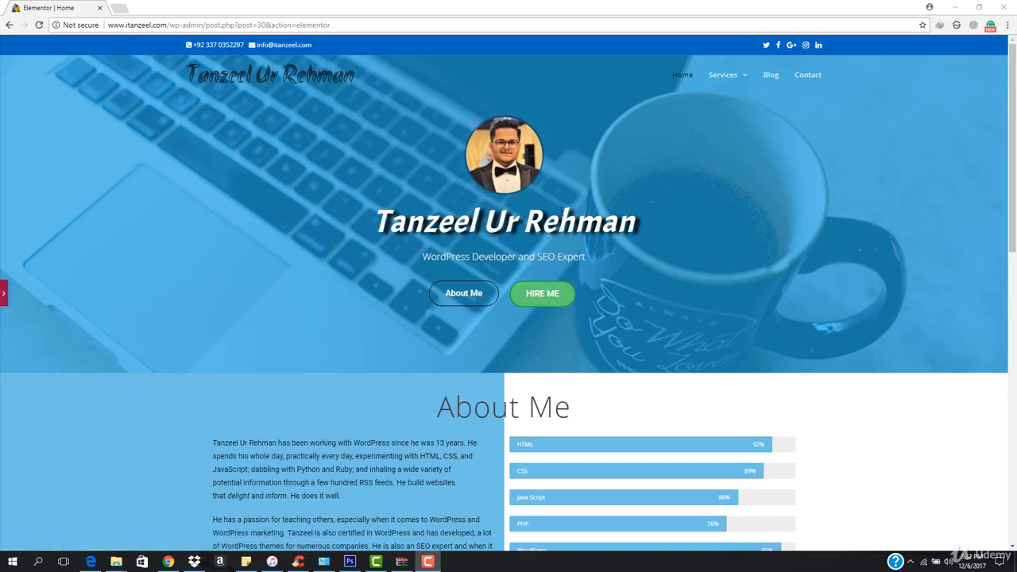
# Show the Elementor editing panel for the home page and save the page
pyautogui.scroll(-2, 430, 256)
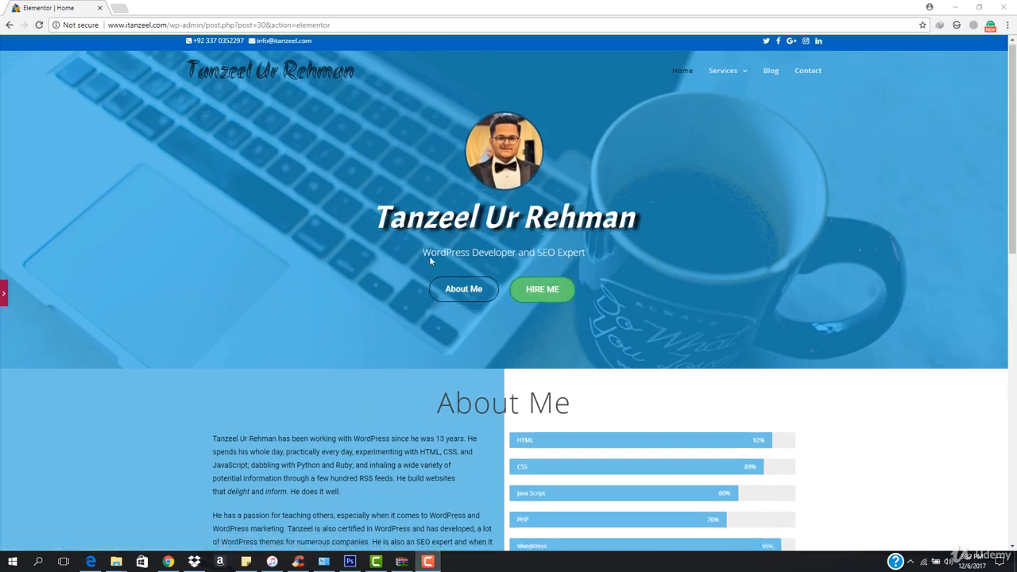
pyautogui.scroll(-7, 434, 345)
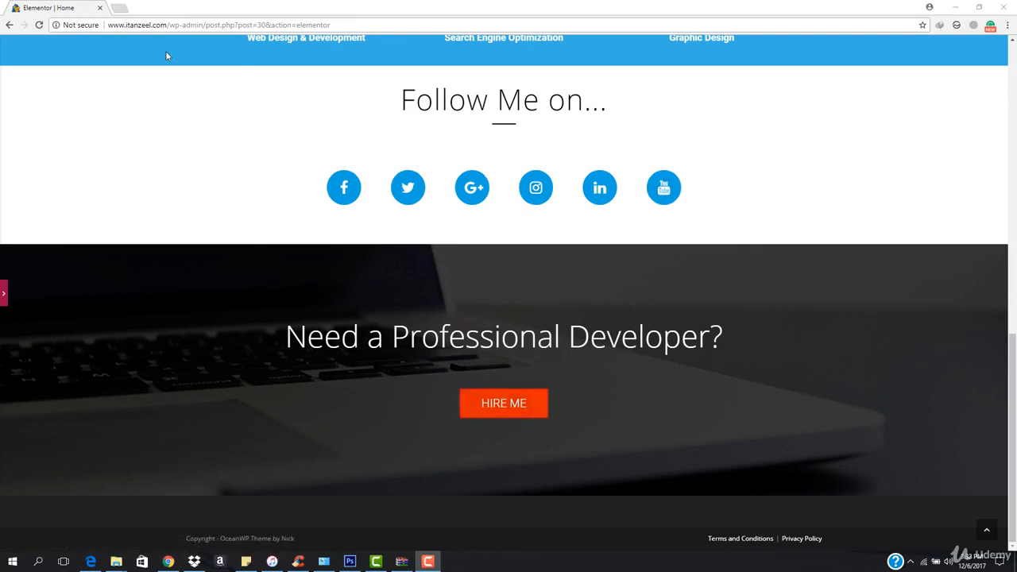
pyautogui.scroll(15, 519, 357)
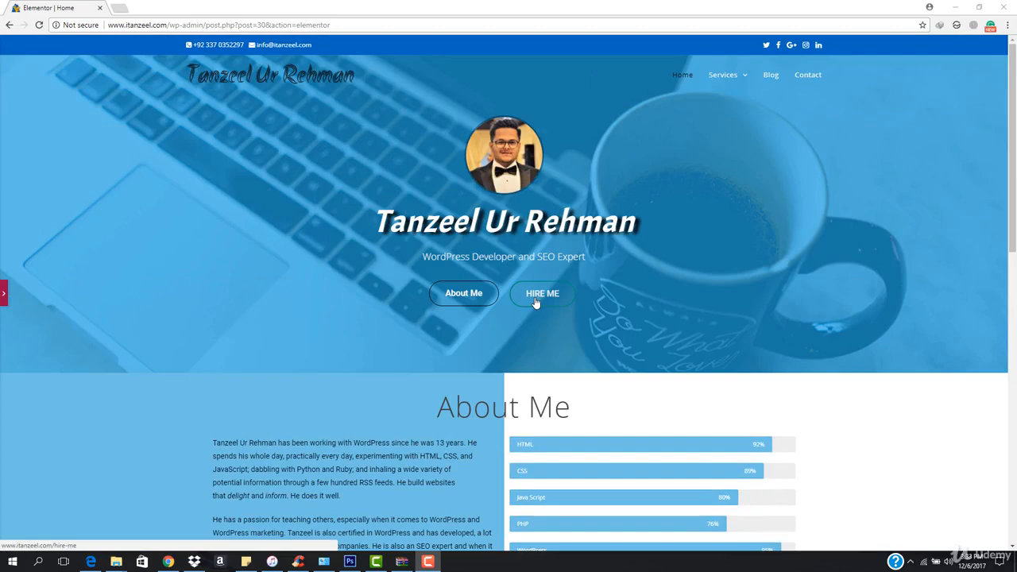
pyautogui.click(3, 294)
pyautogui.click(140, 541)
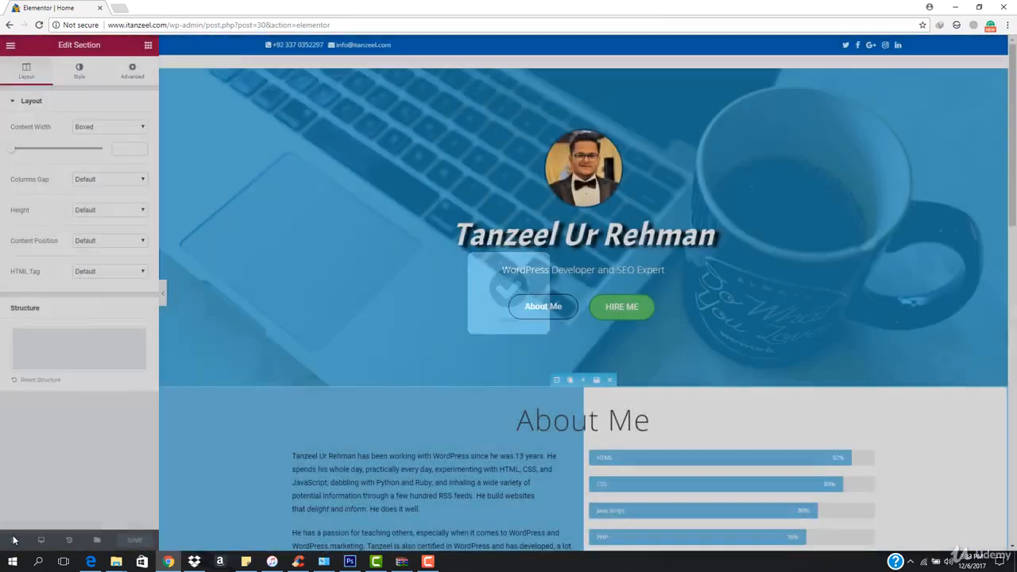
# Leave the Elementor editor for the WordPress dashboard and open the page for adding new plugins
pyautogui.moveTo(14, 540)
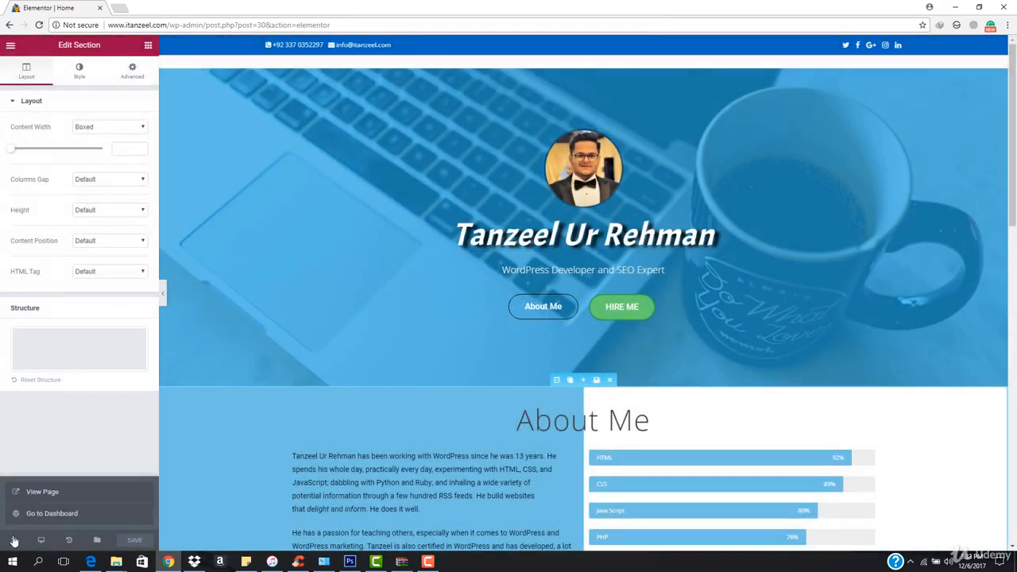
pyautogui.click(109, 489)
pyautogui.scroll(-5, 444, 306)
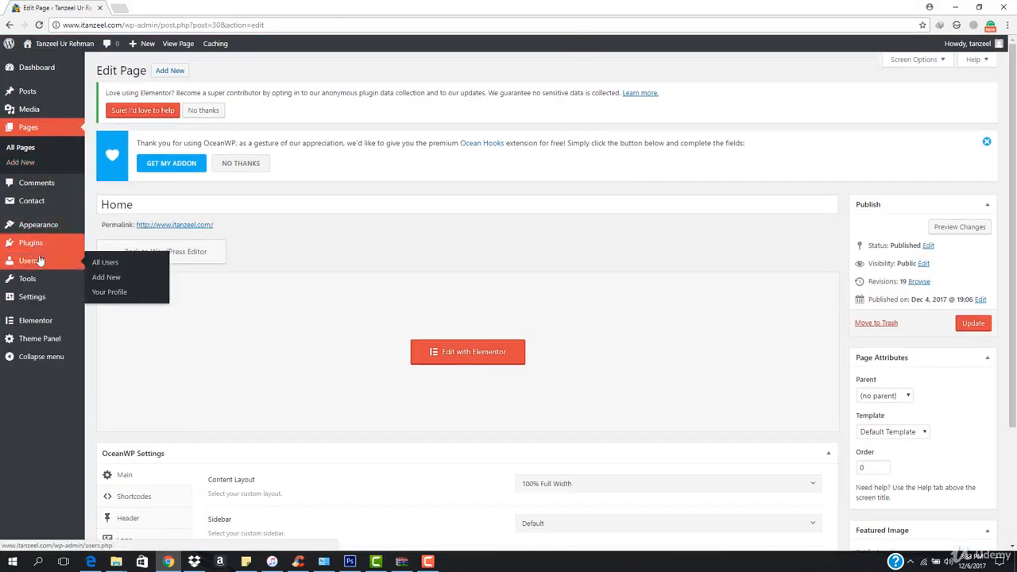
pyautogui.moveTo(52, 249)
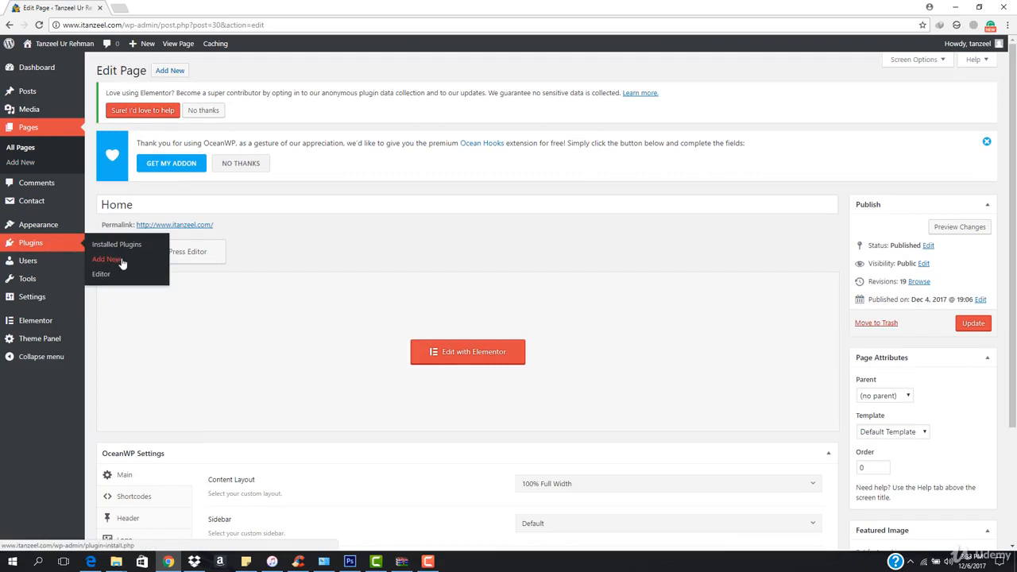
# Search Google for "popup plugin wordpress" in a new browser tab
pyautogui.click(120, 8)
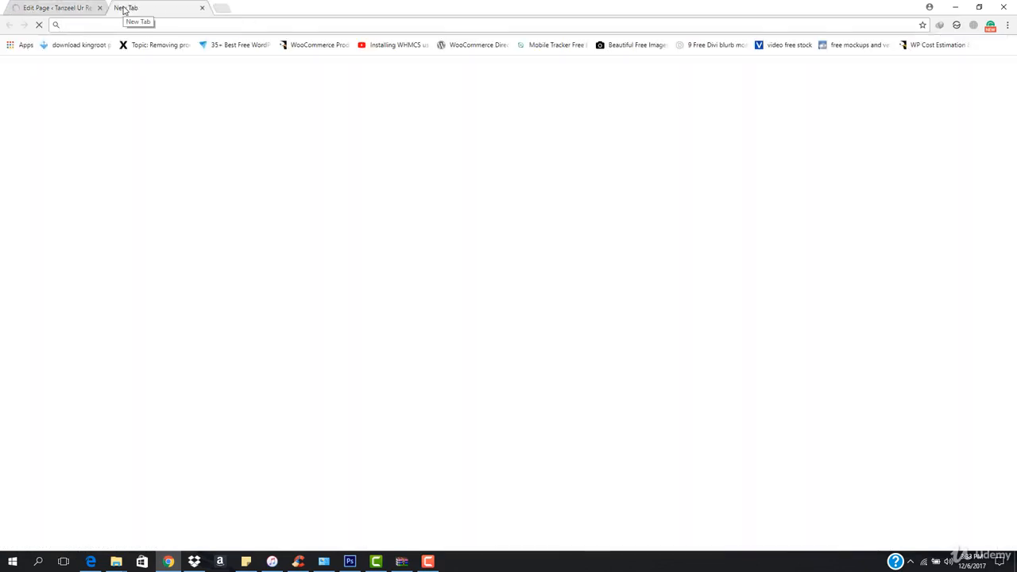
pyautogui.write('pop')
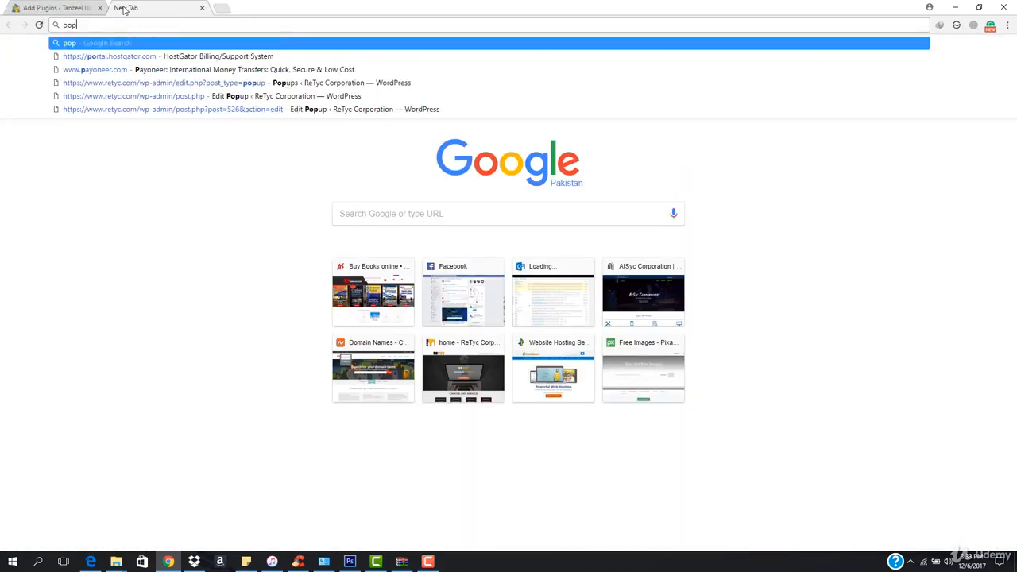
pyautogui.write('up ')
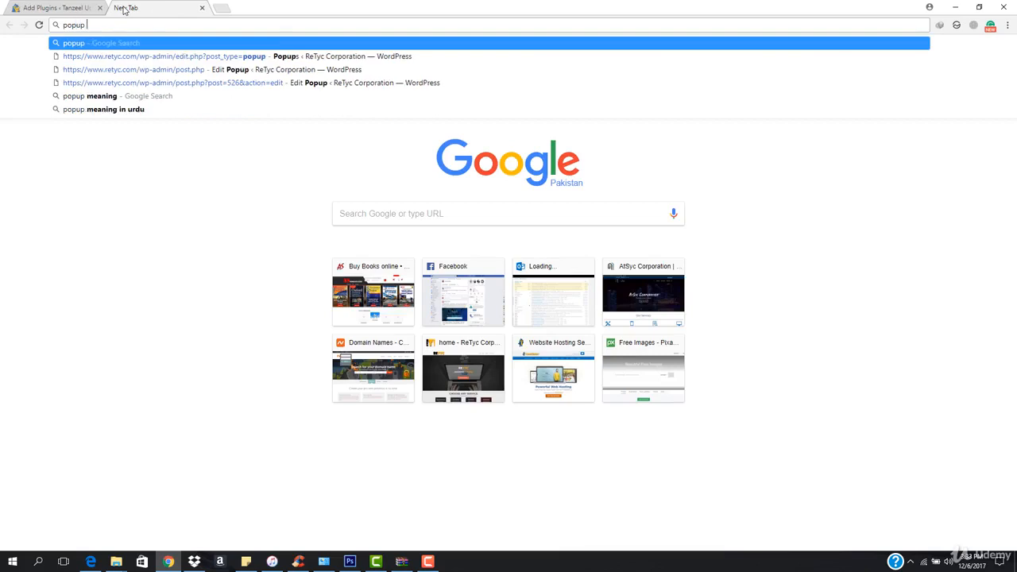
pyautogui.write('plugin wore')
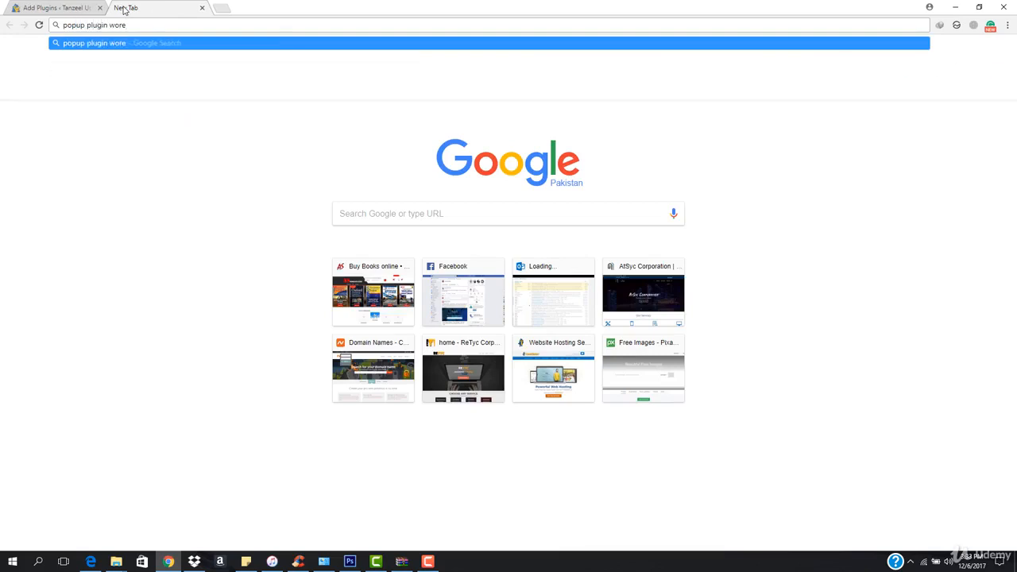
pyautogui.press('BackSpace')
pyautogui.write('dpress')
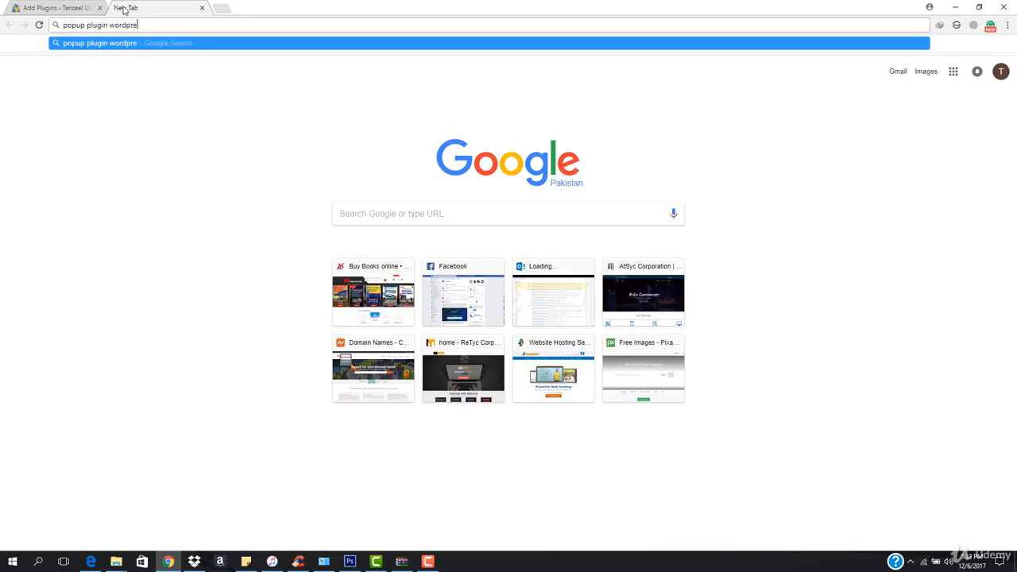
pyautogui.press('Return')
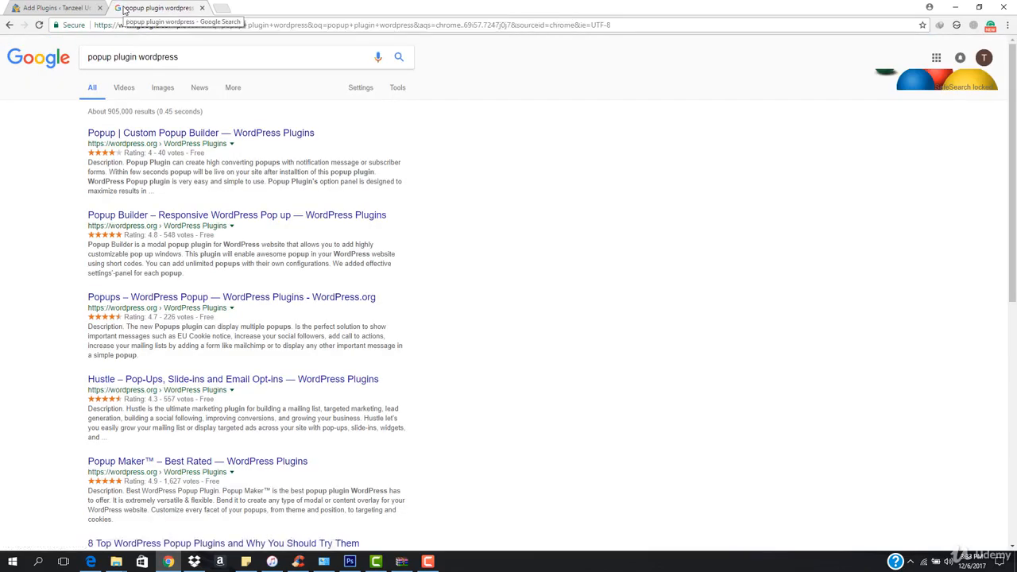
# Open the Popup Maker and Popup Builder search results in separate background tabs
pyautogui.scroll(-2, 251, 337)
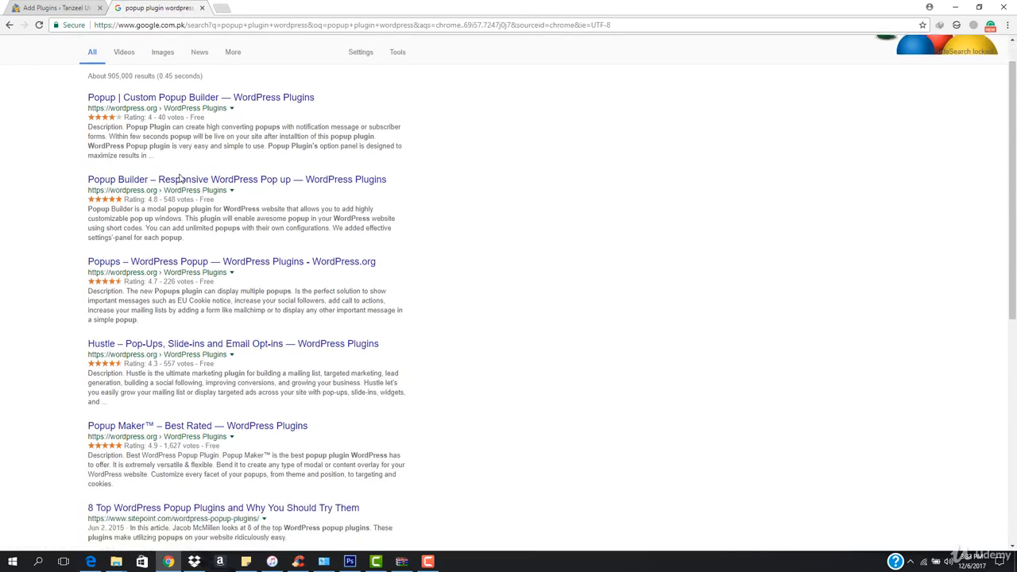
pyautogui.scroll(2, 241, 321)
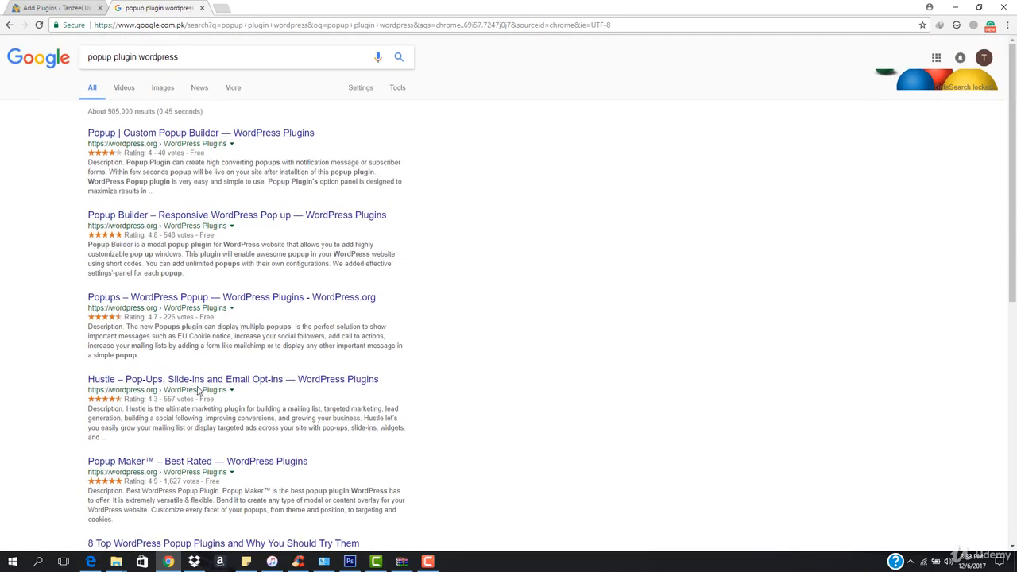
pyautogui.scroll(-1, 198, 391)
pyautogui.middleClick(271, 399)
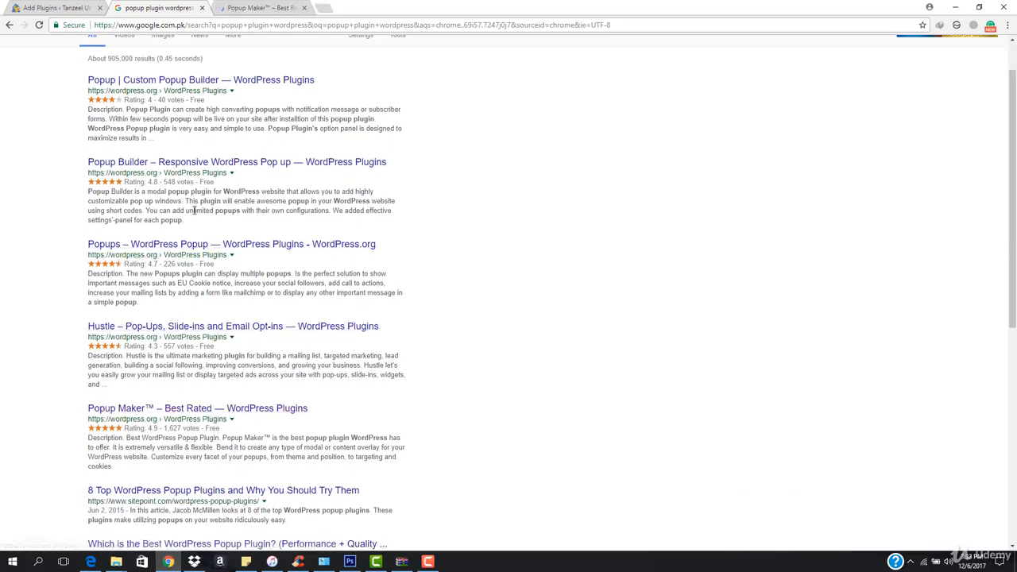
pyautogui.middleClick(197, 163)
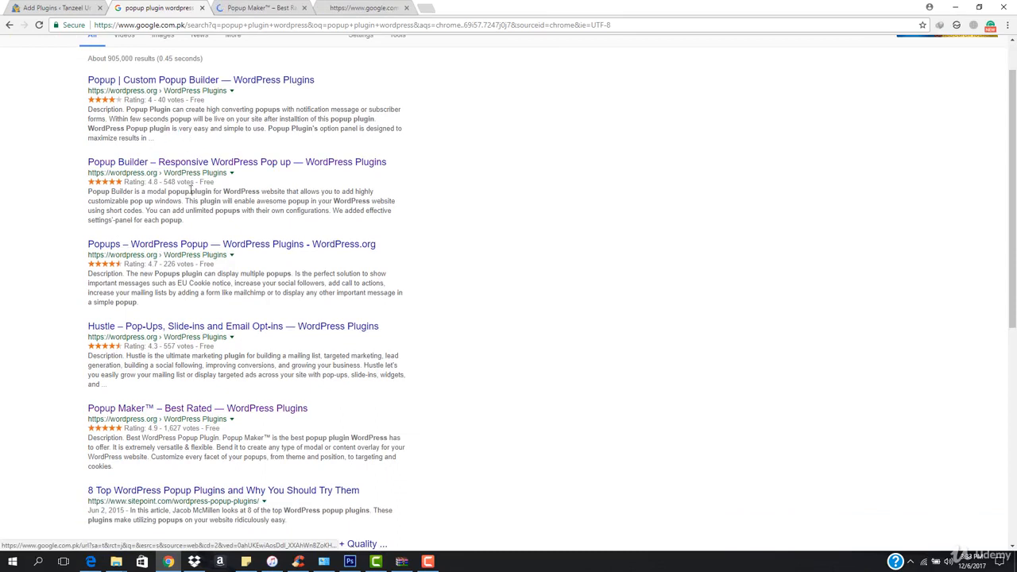
# Examine the Popup Maker plugin page, including its description, ratings and the display settings and triggers screenshots
pyautogui.click(271, 7)
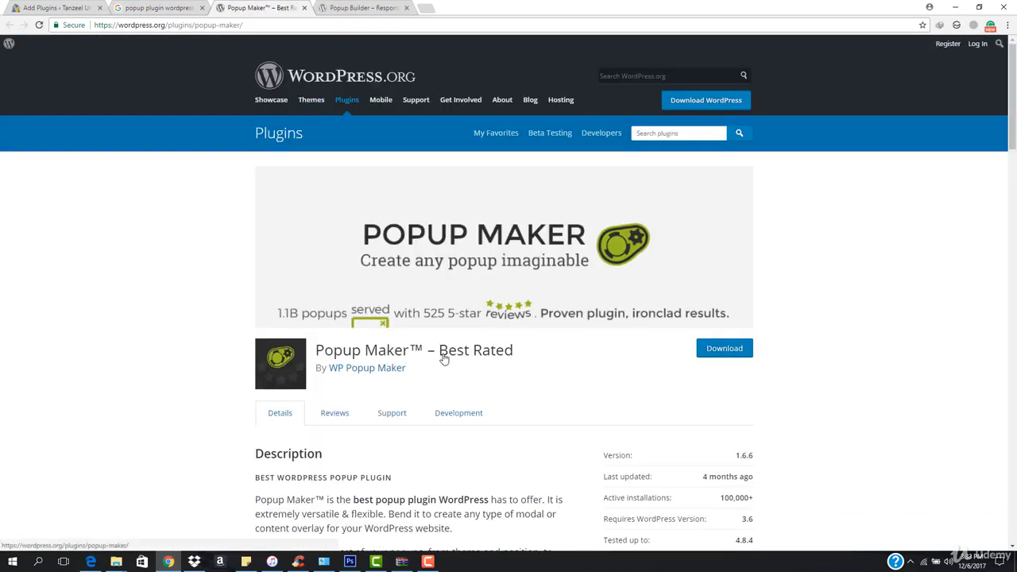
pyautogui.scroll(-7, 409, 374)
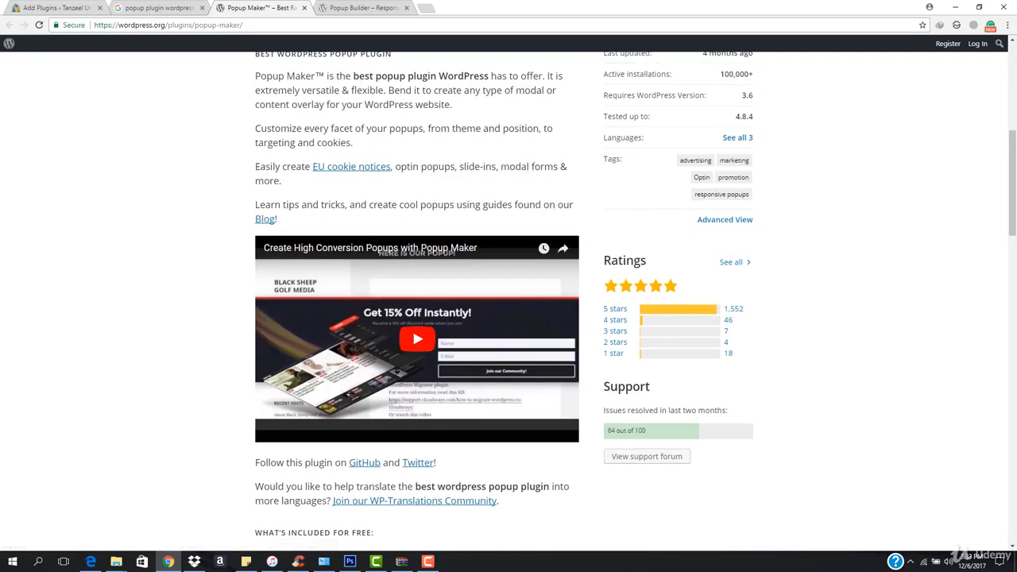
pyautogui.scroll(-11, 395, 377)
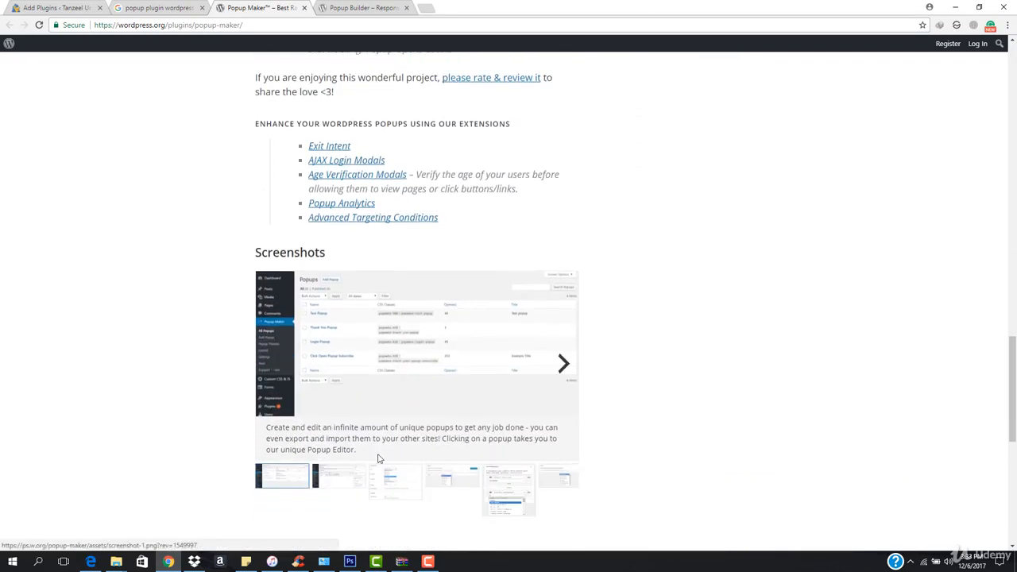
pyautogui.click(389, 477)
pyautogui.scroll(-2, 456, 482)
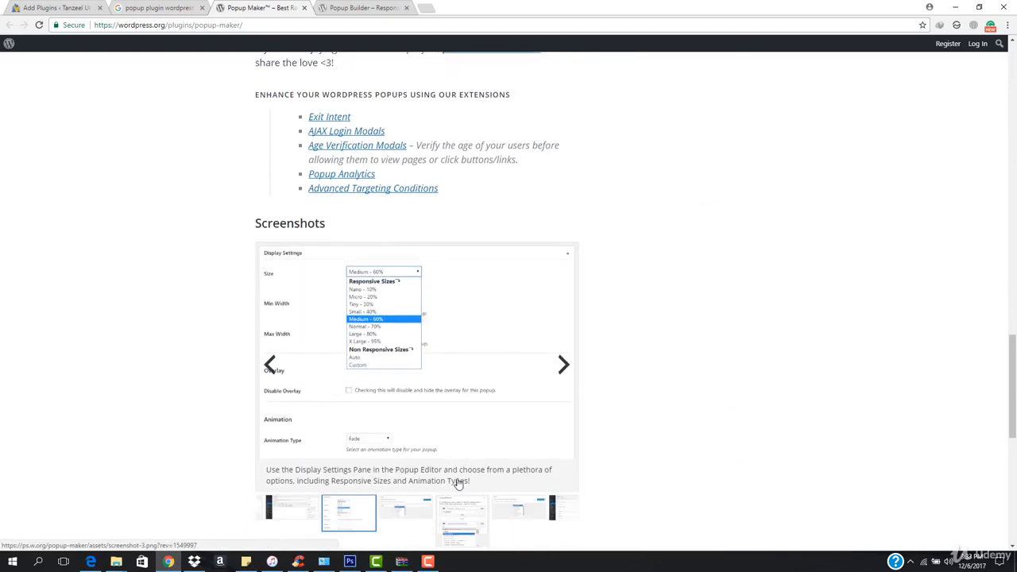
pyautogui.click(407, 438)
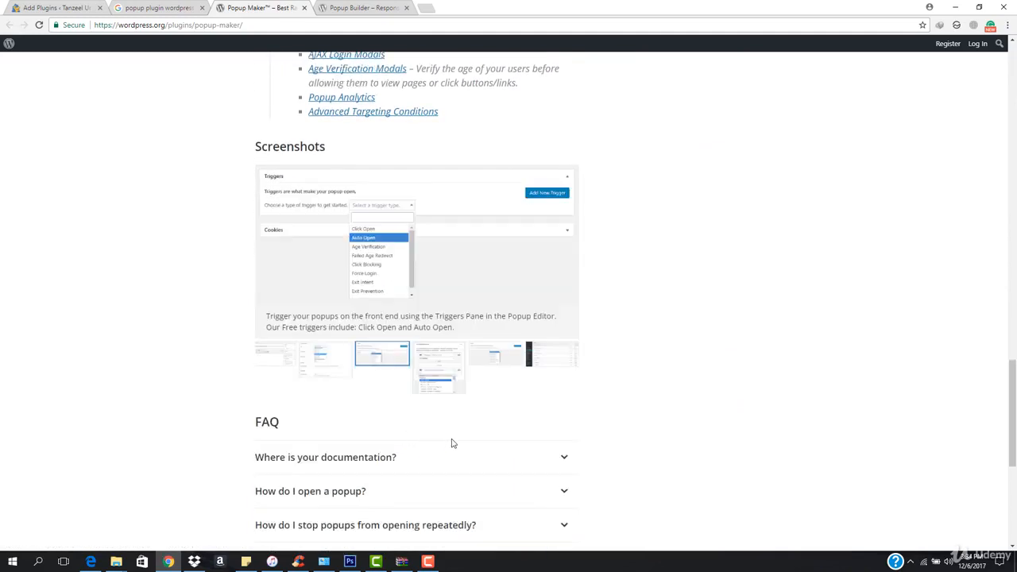
pyautogui.scroll(15, 385, 306)
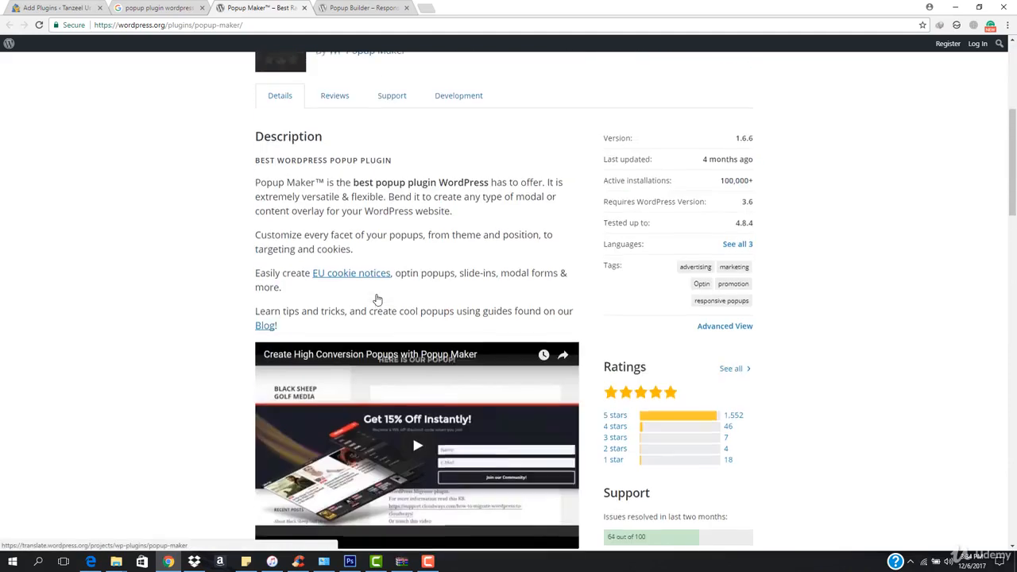
pyautogui.scroll(1, 335, 227)
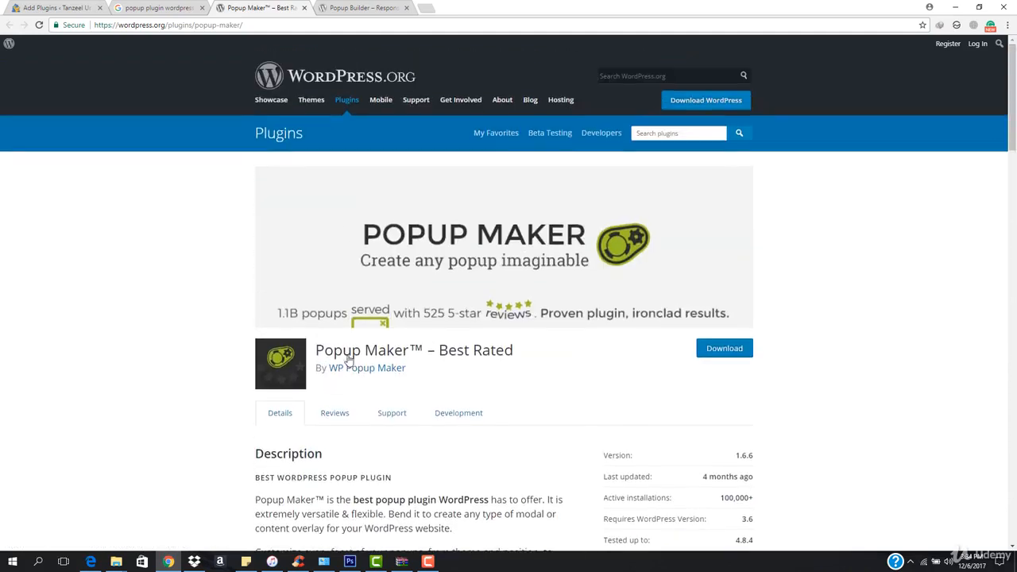
# Examine the Popup Builder plugin page, briefly play and pause its intro video, and return to the Popup Maker page
pyautogui.click(368, 8)
pyautogui.scroll(-5, 448, 302)
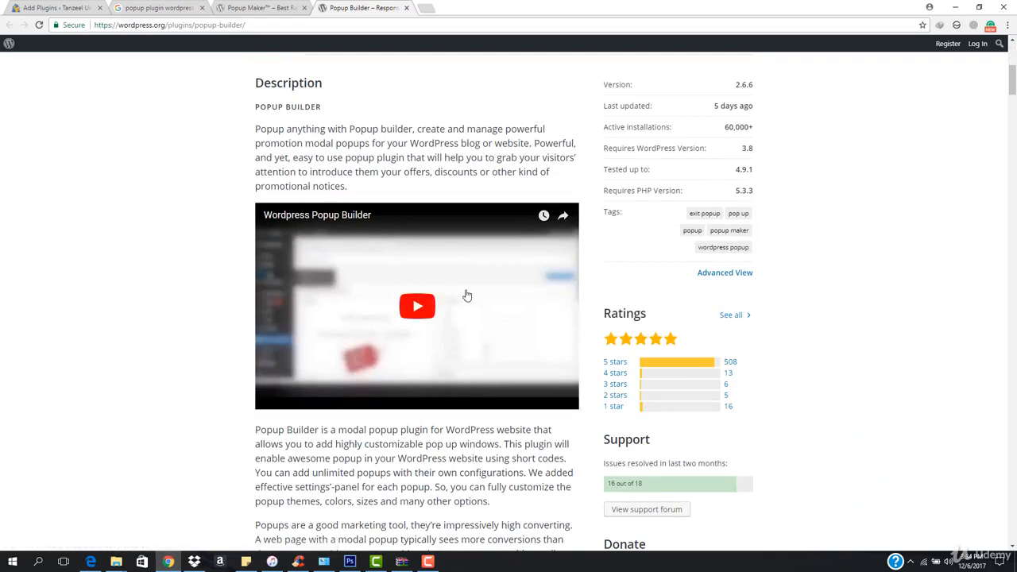
pyautogui.click(414, 311)
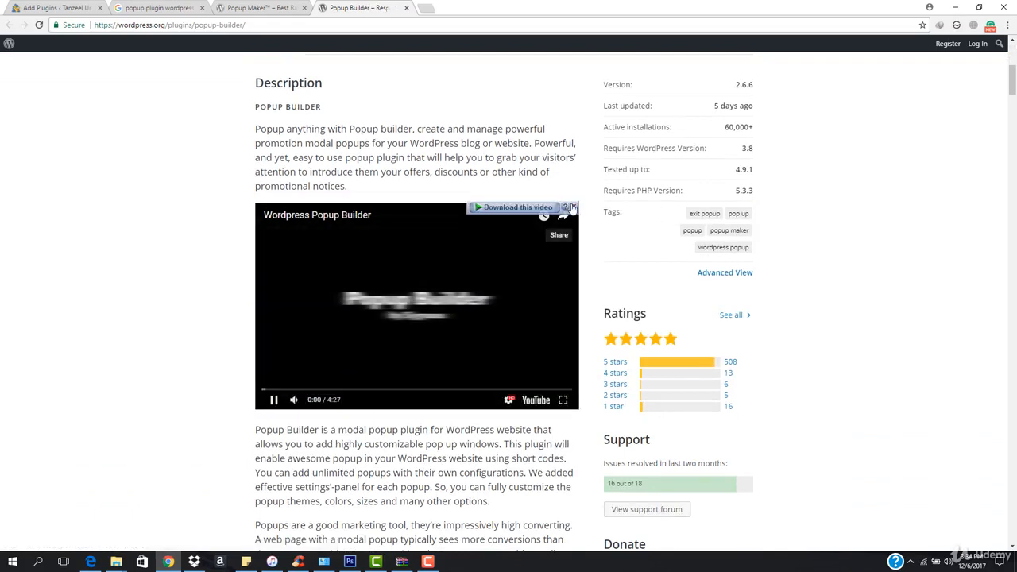
pyautogui.click(573, 210)
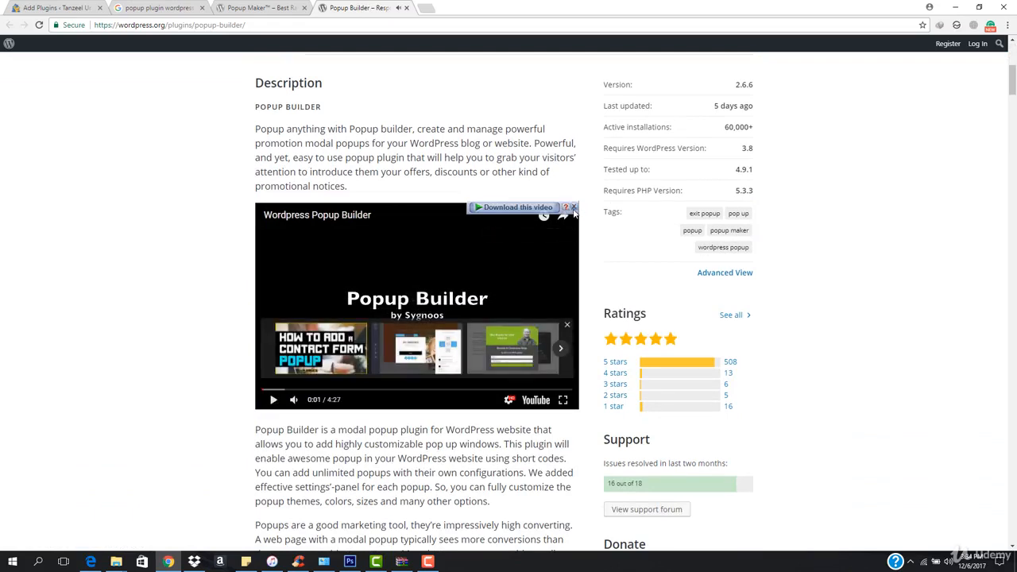
pyautogui.click(574, 208)
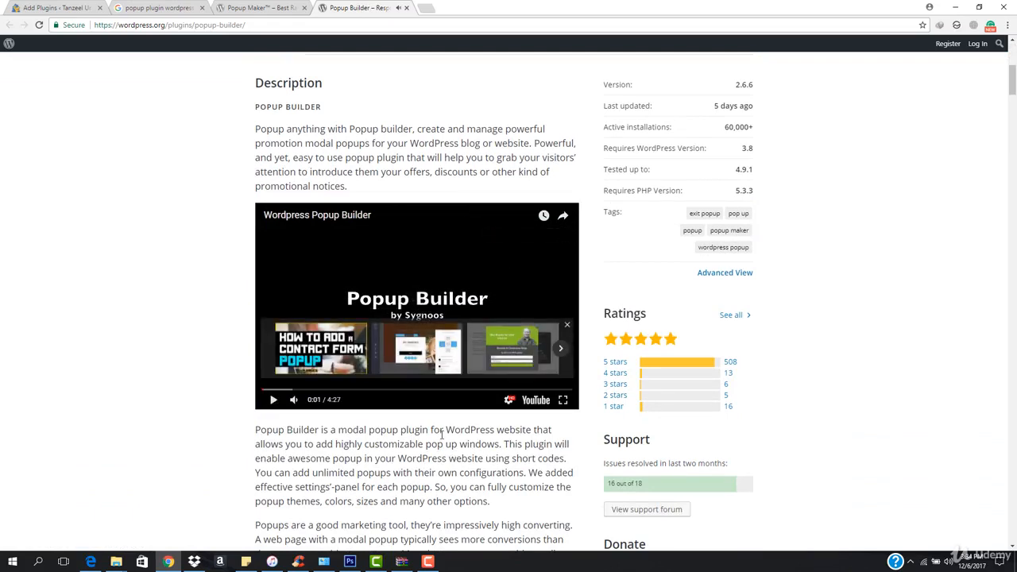
pyautogui.click(249, 6)
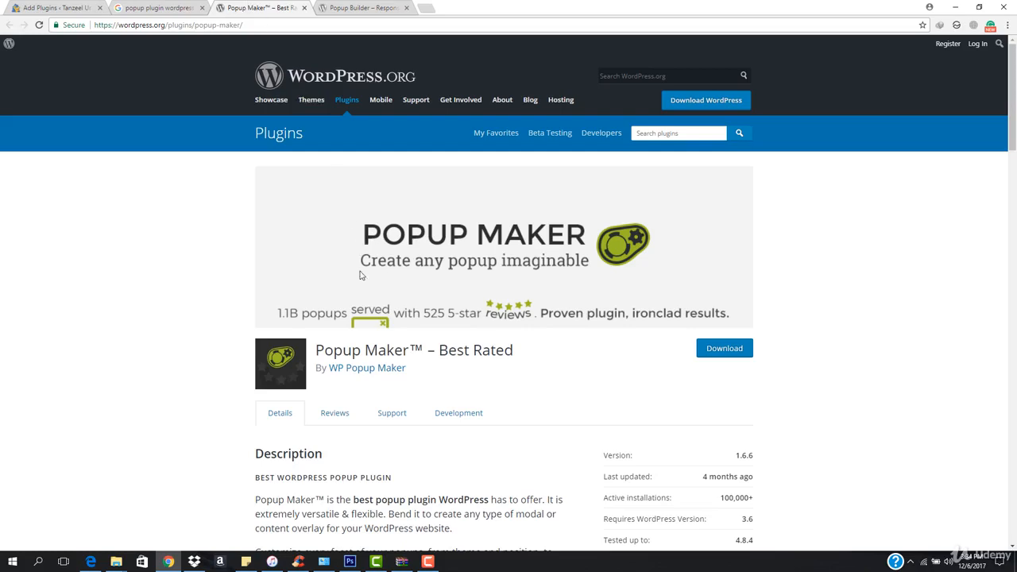
# Return to the site's Add Plugins page and search the plugins for "popup"
pyautogui.click(37, 7)
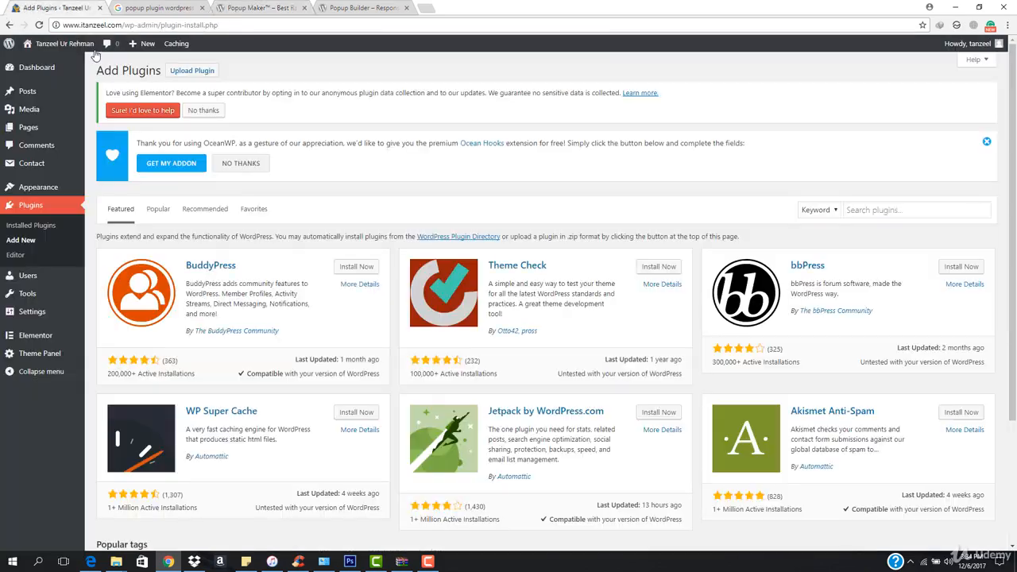
pyautogui.click(870, 210)
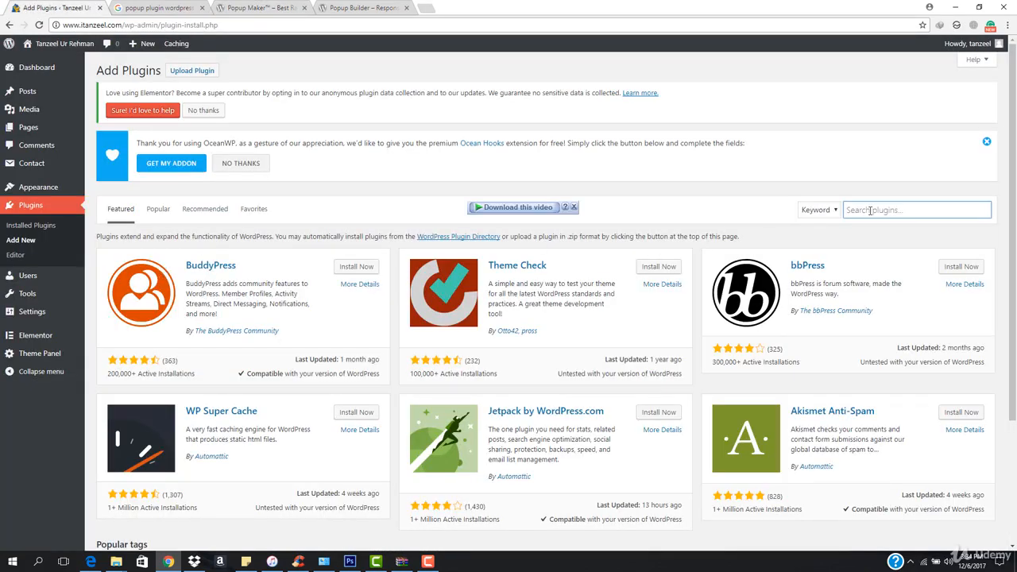
pyautogui.write('popup')
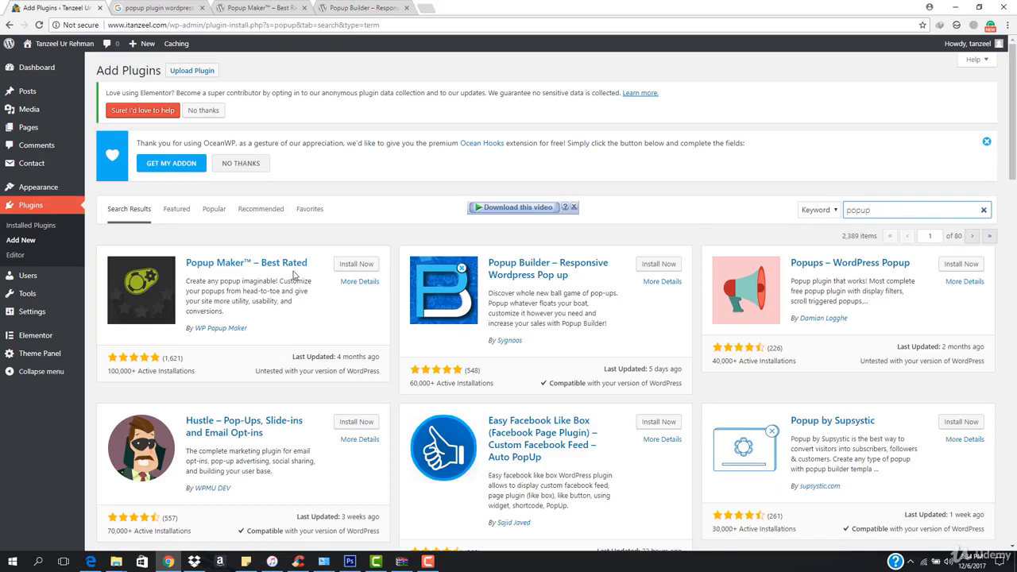
# Install the "Popup Maker – Best Rated" plugin from the search results
pyautogui.click(345, 268)
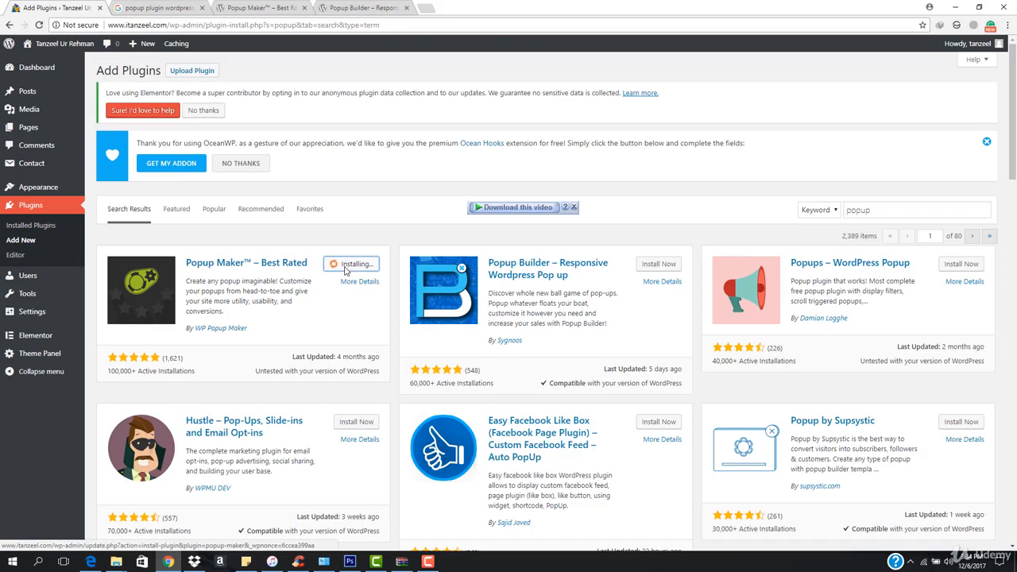
pyautogui.click(428, 562)
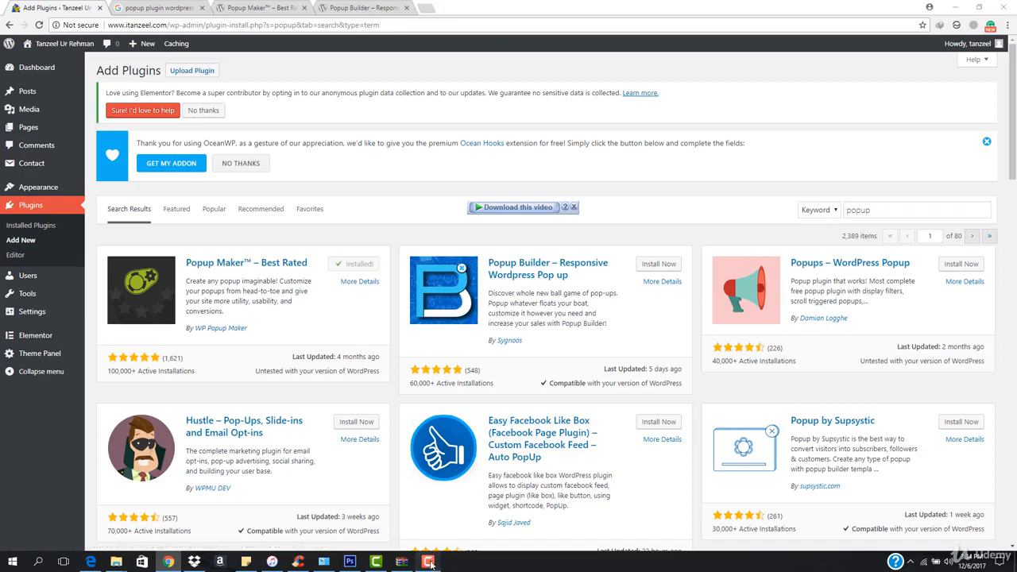
pyautogui.click(893, 416)
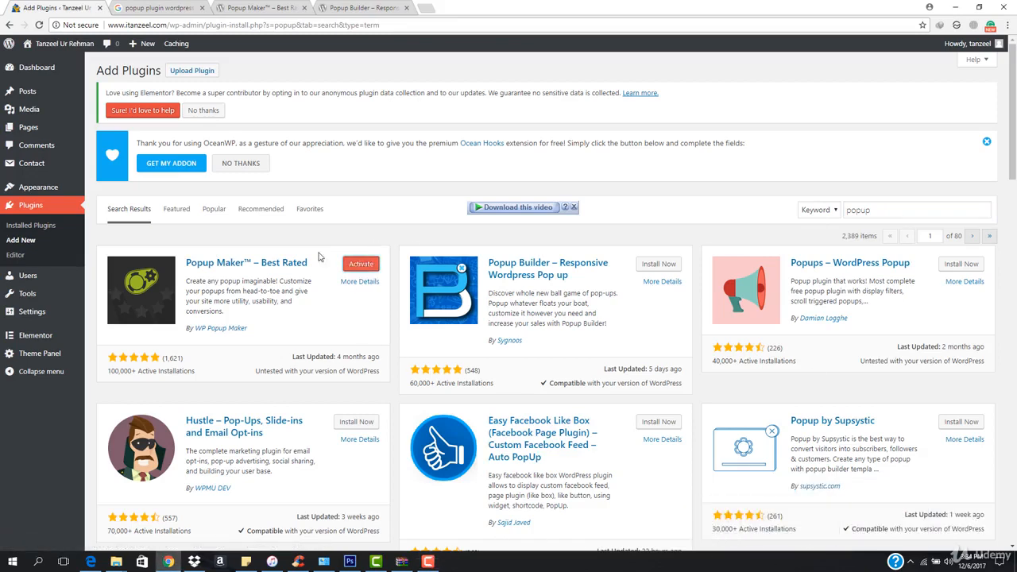
# Activate the Popup Maker plugin and close the leftover plugin search and plugin page tabs
pyautogui.click(355, 269)
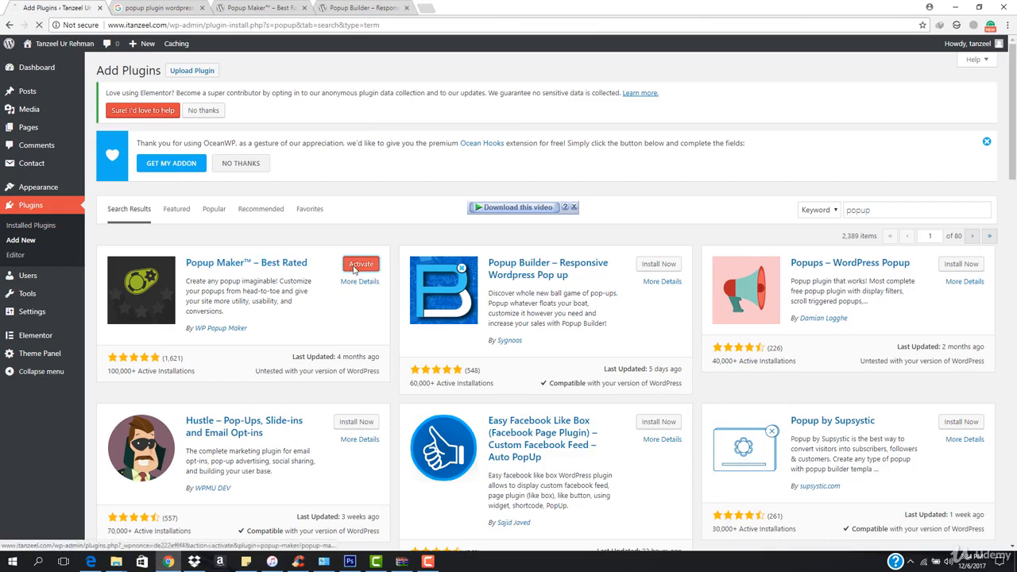
pyautogui.click(203, 8)
pyautogui.click(204, 8)
pyautogui.click(204, 8)
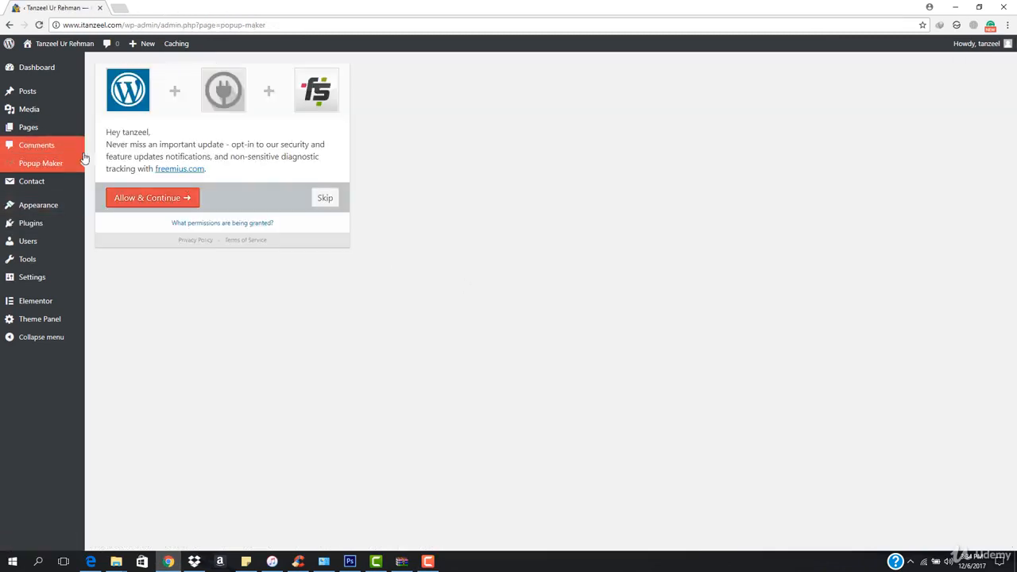
# Skip the plugin's opt-in for notifications and tracking, and start a new popup named "Hire me popup"
pyautogui.click(325, 210)
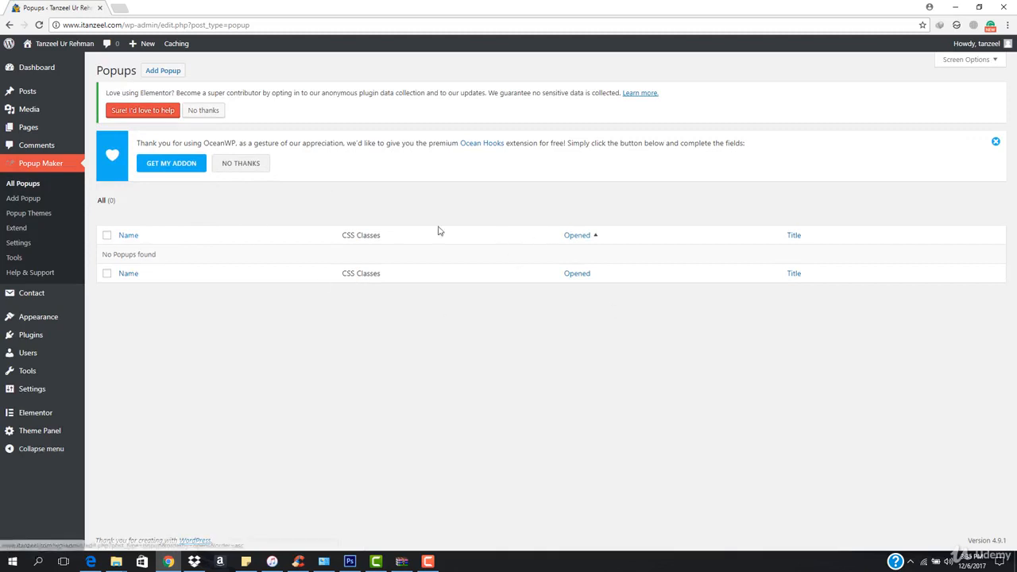
pyautogui.click(163, 70)
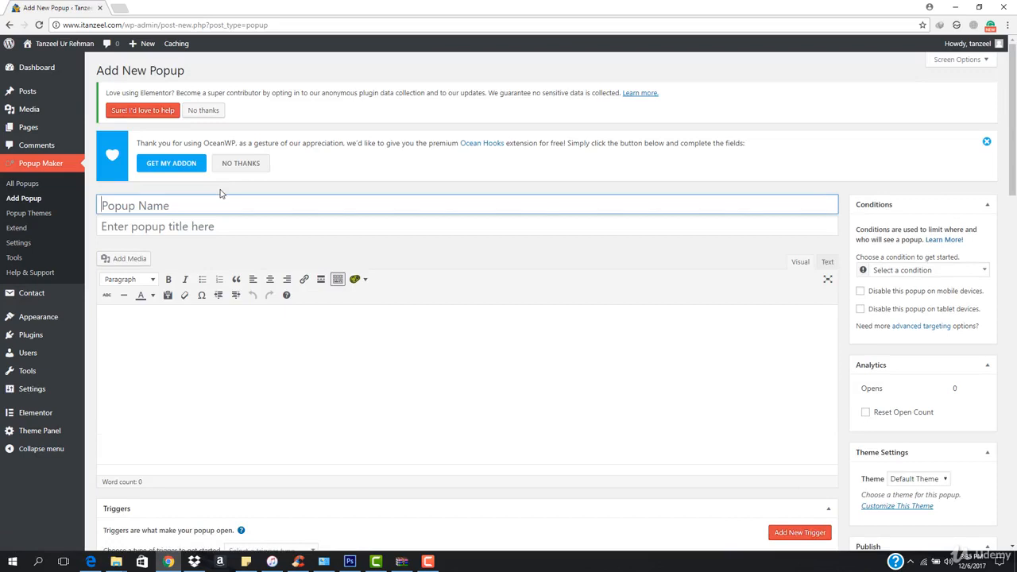
pyautogui.write('Hi')
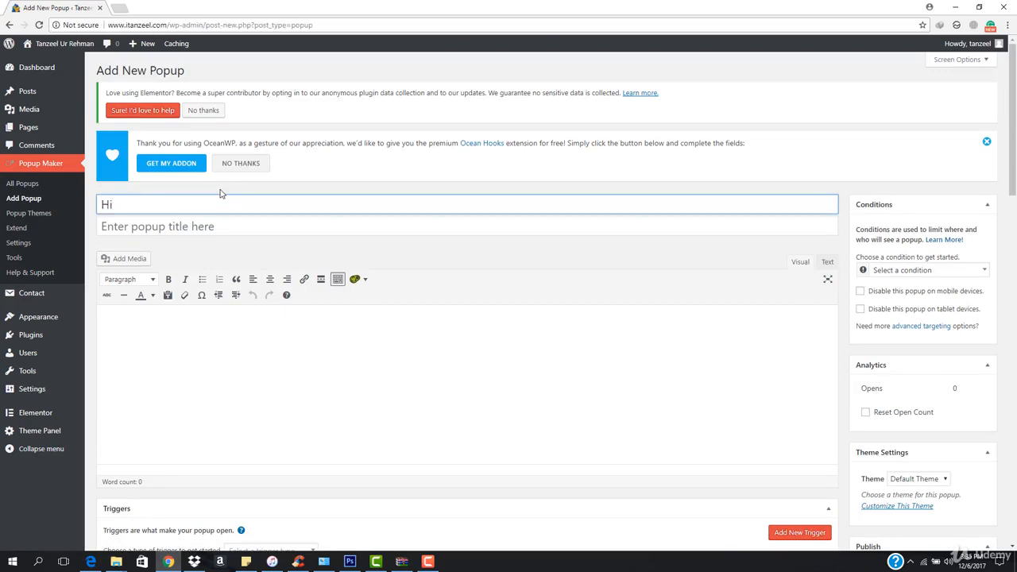
pyautogui.write('re me popup')
pyautogui.click(208, 373)
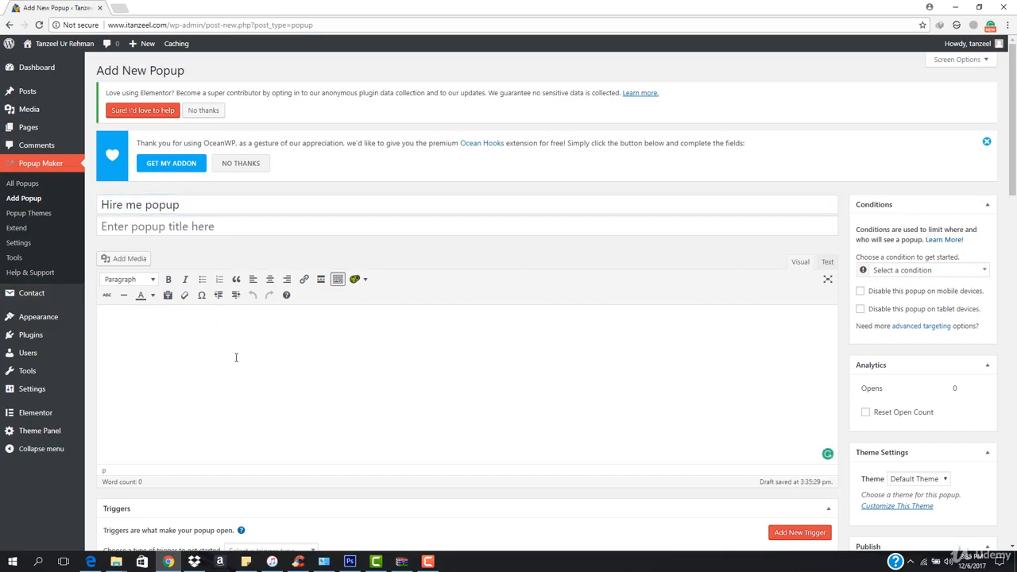
# Copy the shortcode of the "hire me form" from the Contact Forms list and paste it into the popup's content
pyautogui.moveTo(32, 293)
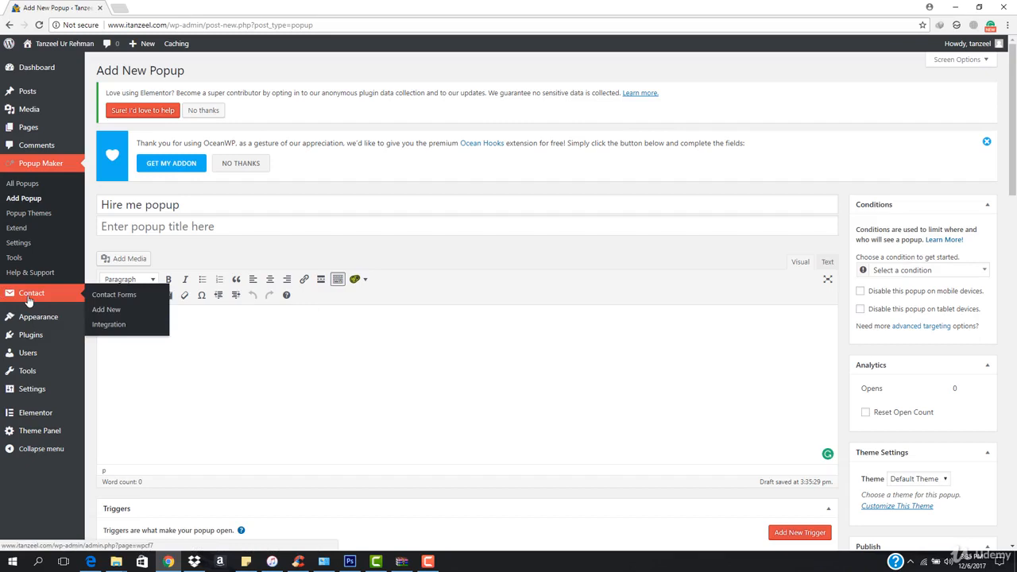
pyautogui.rightClick(108, 296)
pyautogui.click(136, 301)
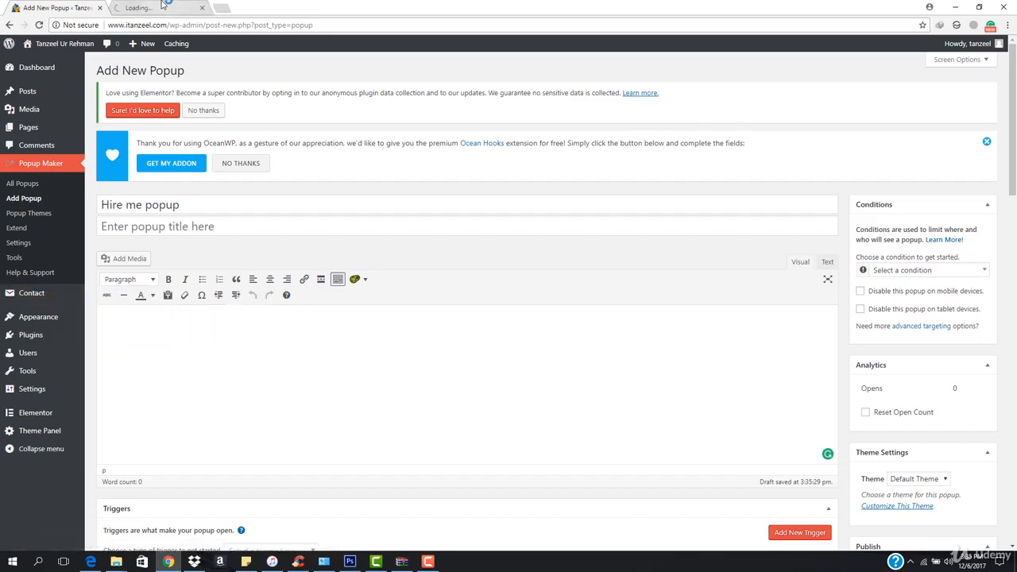
pyautogui.click(163, 6)
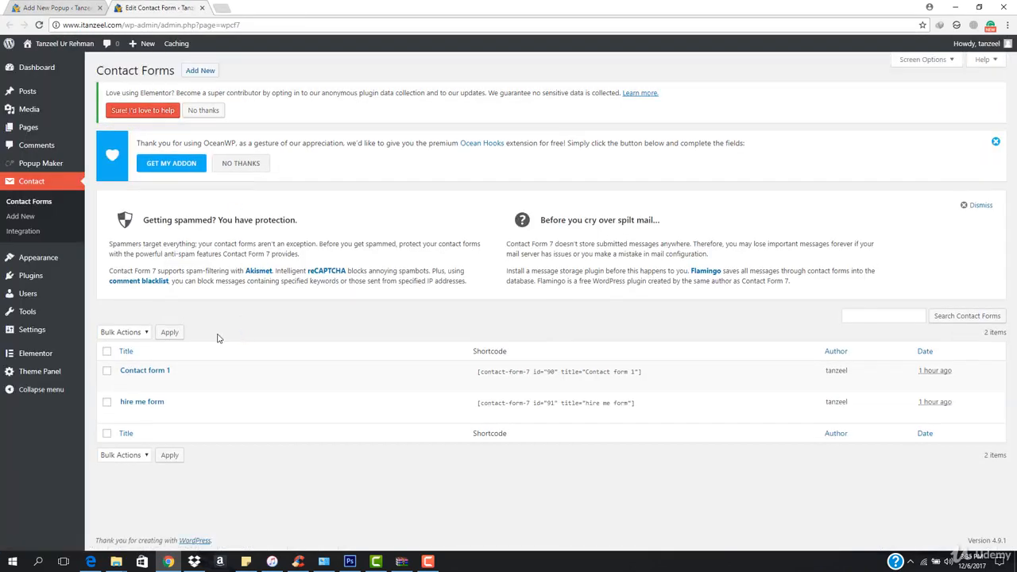
pyautogui.click(516, 410)
pyautogui.hotkey('ctrl', 'c')
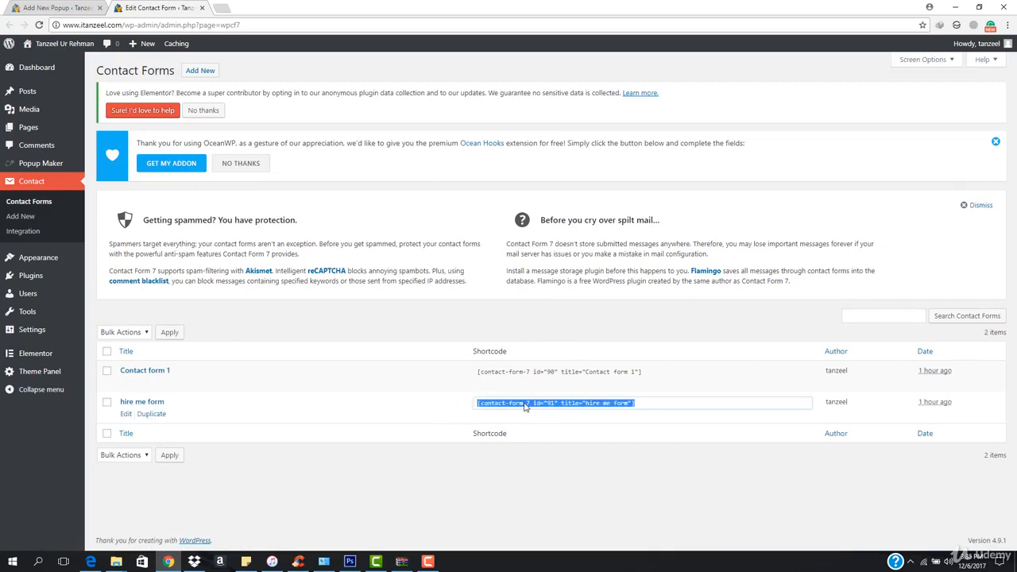
pyautogui.click(70, 7)
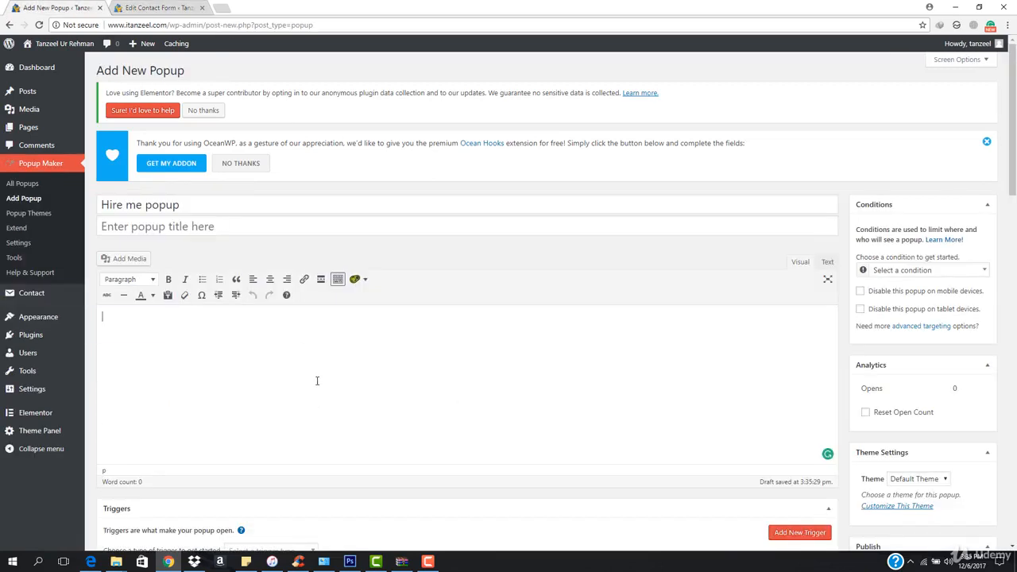
pyautogui.hotkey('ctrl', 'v')
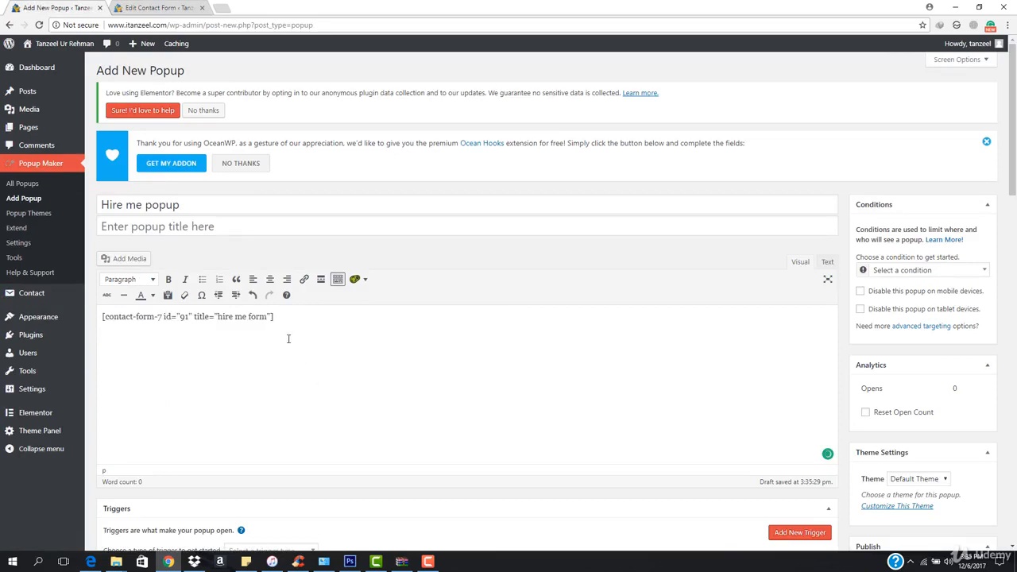
# Replace the popup's content with the text "hello world"
pyautogui.hotkey('ctrl', 'a')
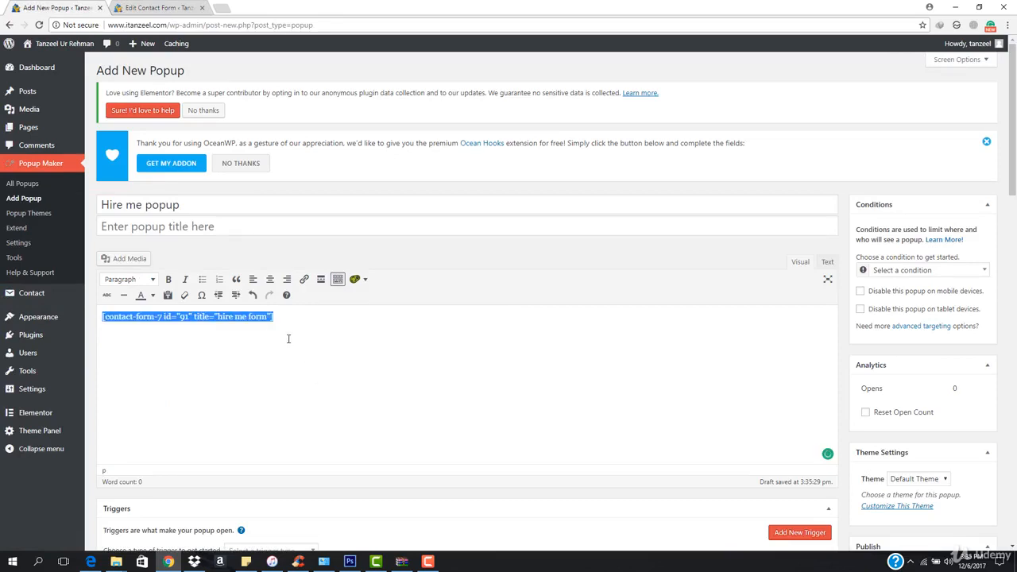
pyautogui.scroll(-2, 287, 358)
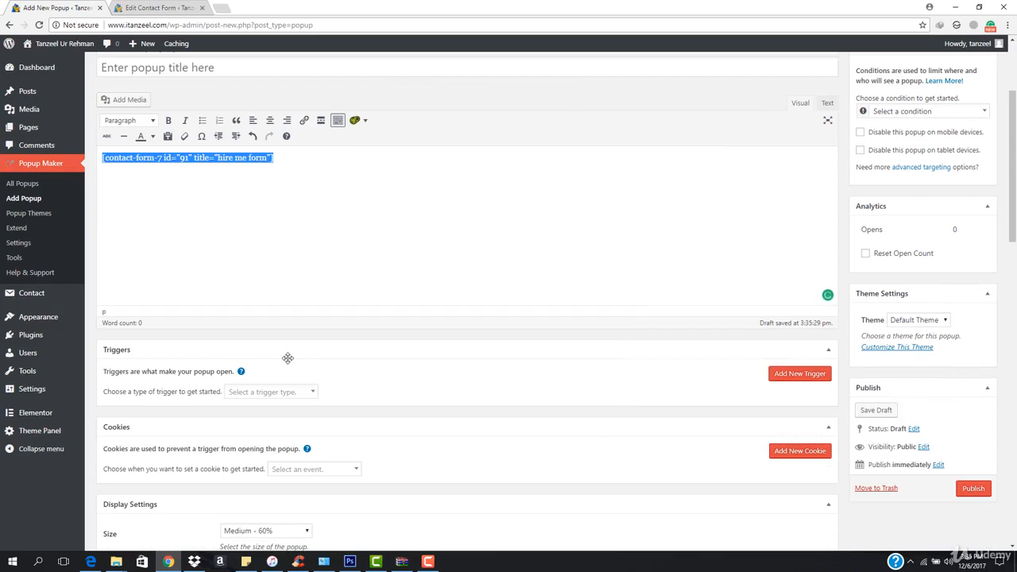
pyautogui.write('b')
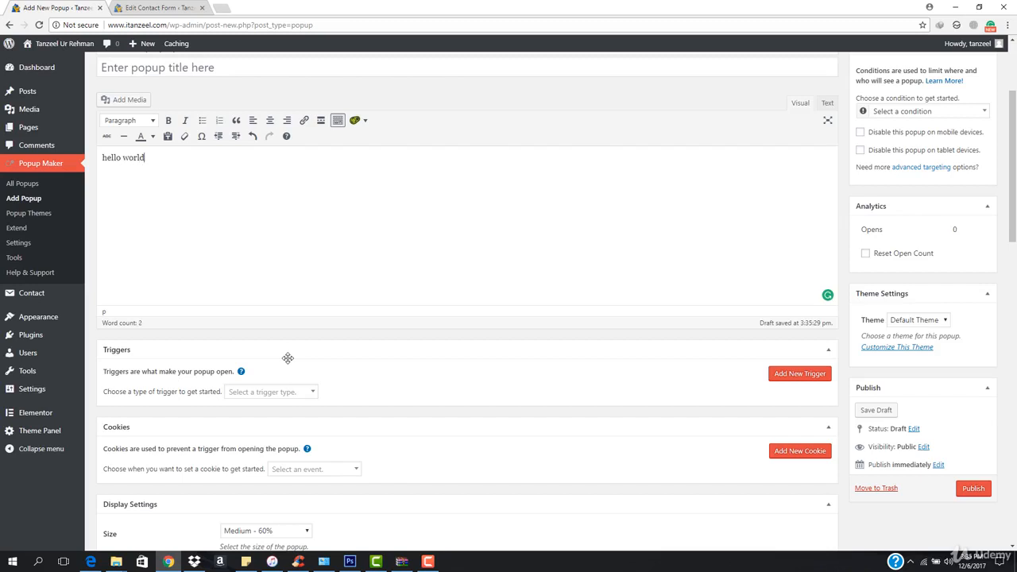
# Add a Click Open trigger for links containing "#hireme", using the extra CSS selector a[href*="#hireme"]
pyautogui.scroll(-2, 176, 371)
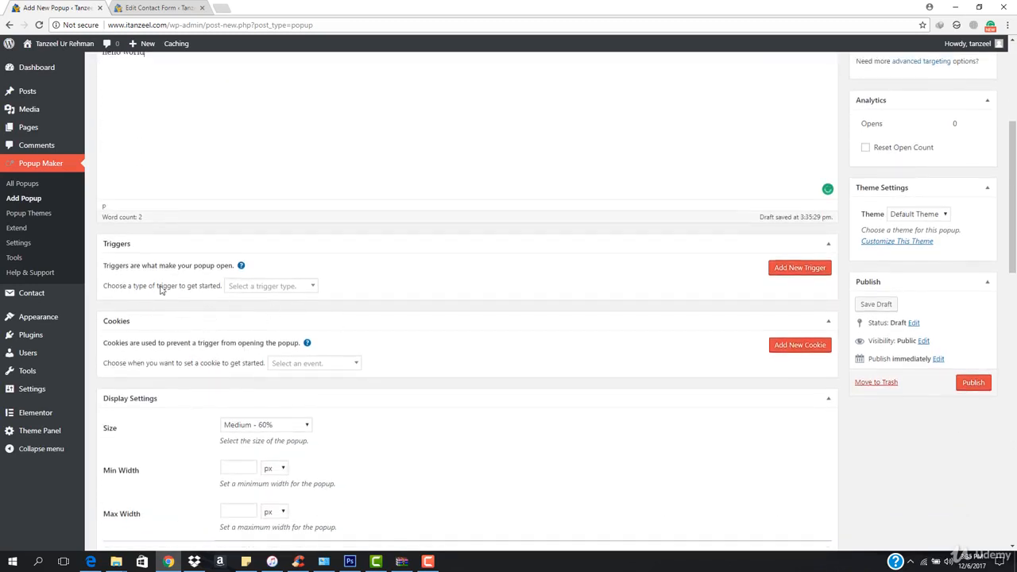
pyautogui.scroll(1, 493, 285)
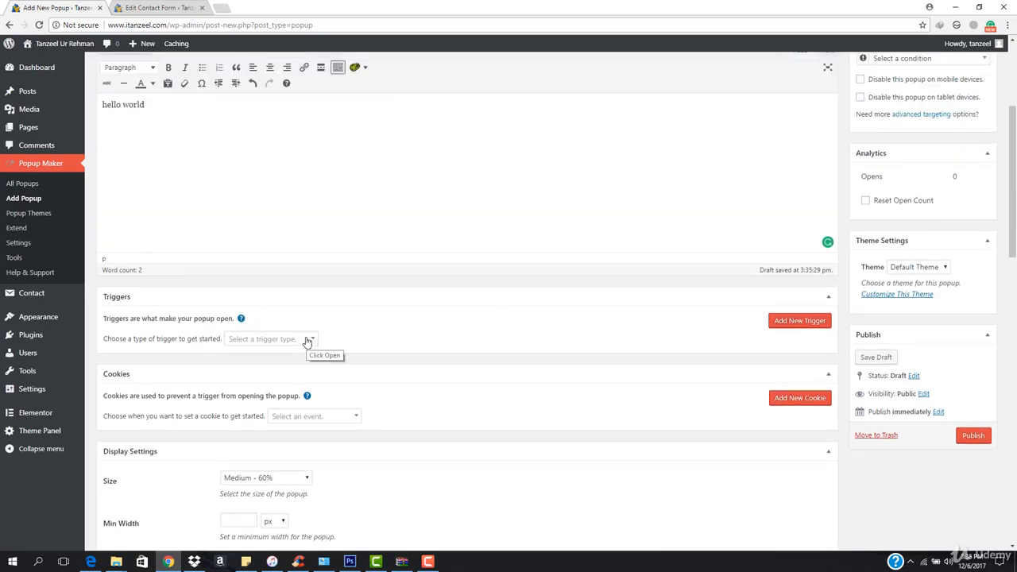
pyautogui.scroll(1, 390, 334)
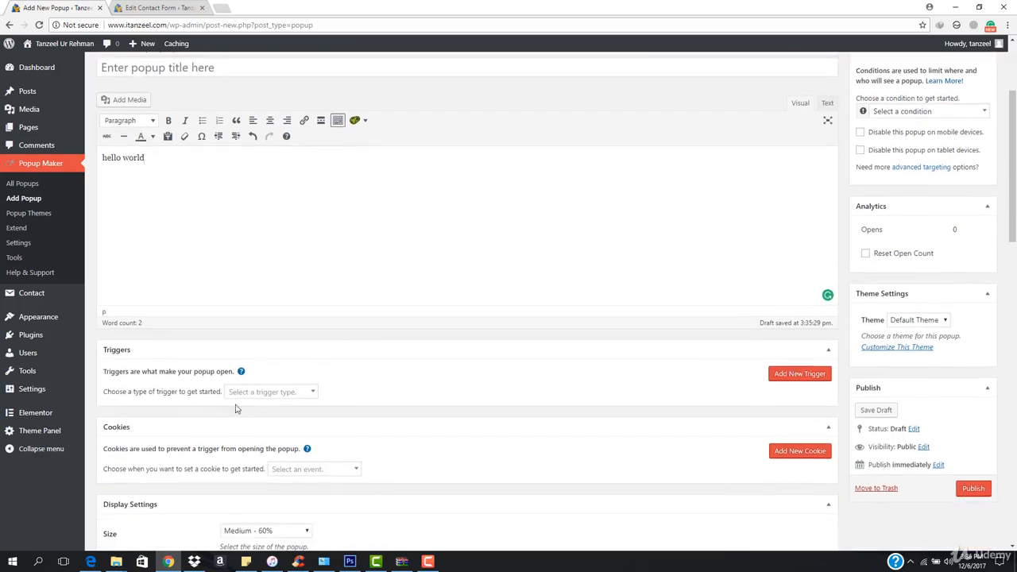
pyautogui.click(267, 392)
pyautogui.scroll(-1, 267, 396)
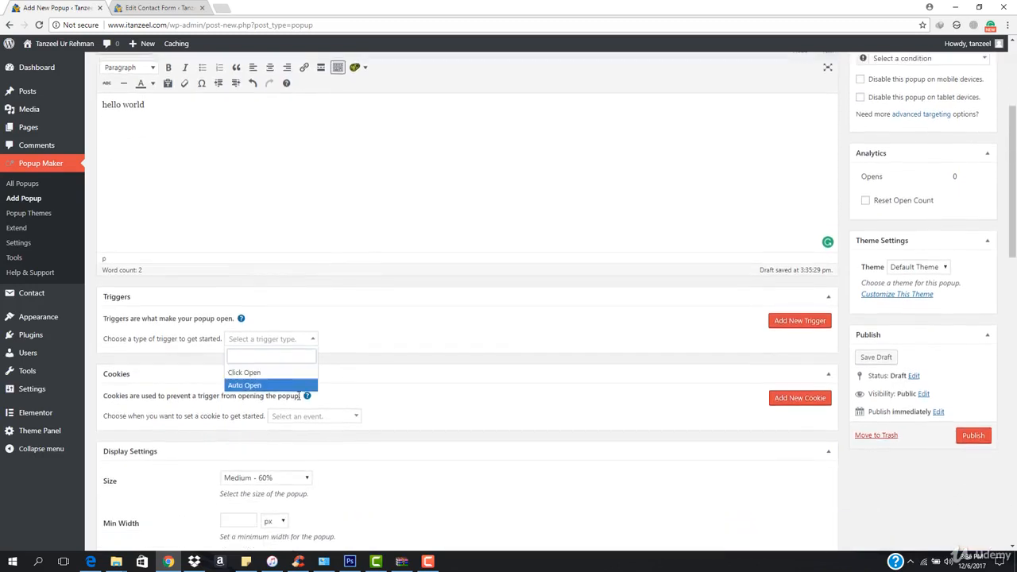
pyautogui.click(265, 373)
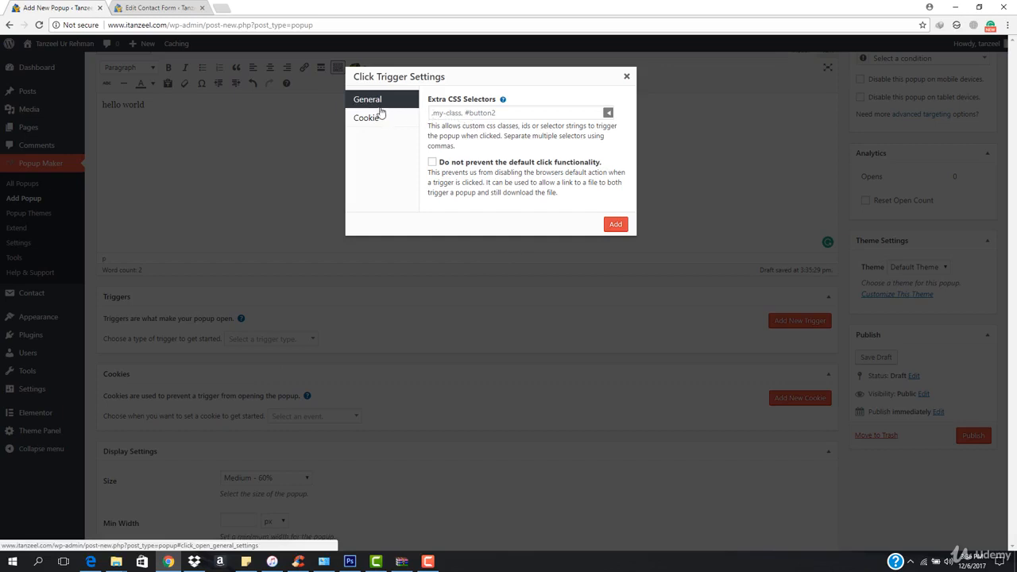
pyautogui.click(608, 113)
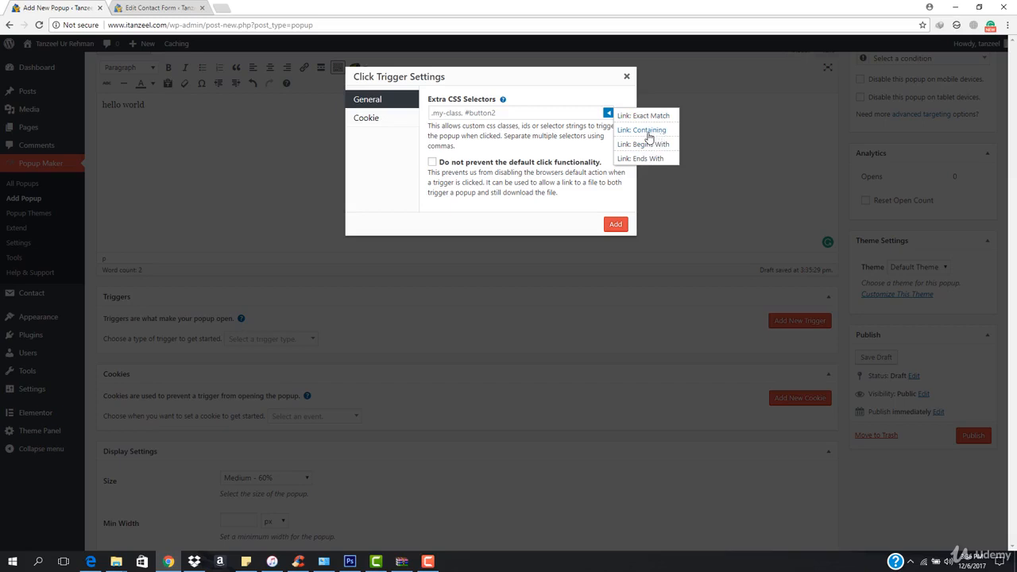
pyautogui.click(653, 131)
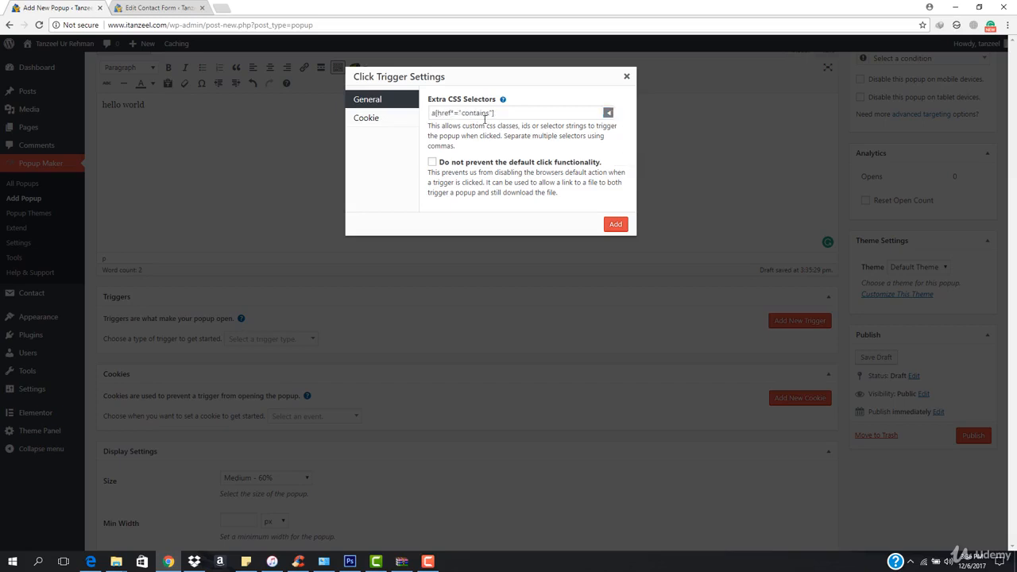
pyautogui.moveTo(462, 113); pyautogui.dragTo(477, 114)
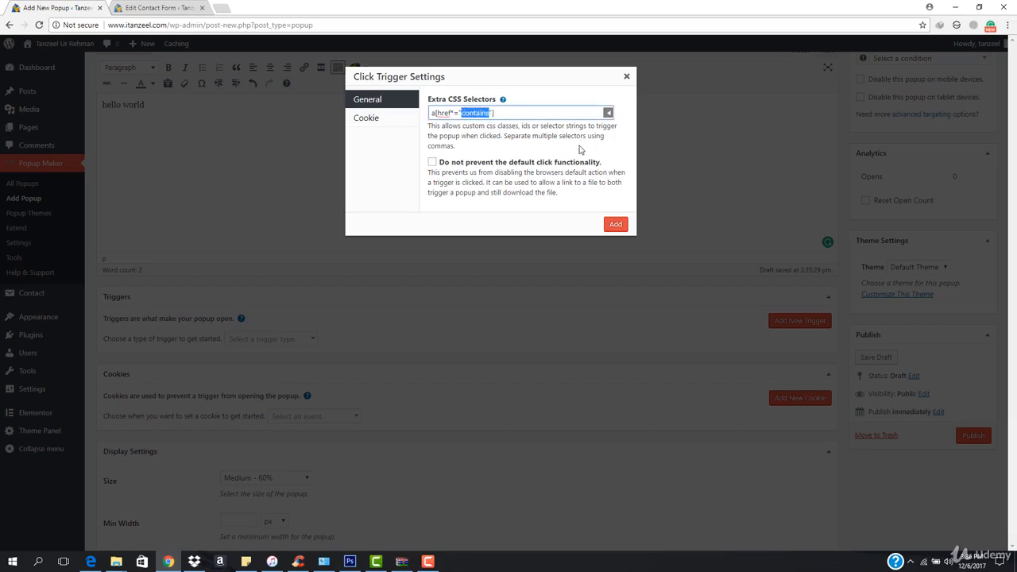
pyautogui.write('#hireme')
pyautogui.click(616, 225)
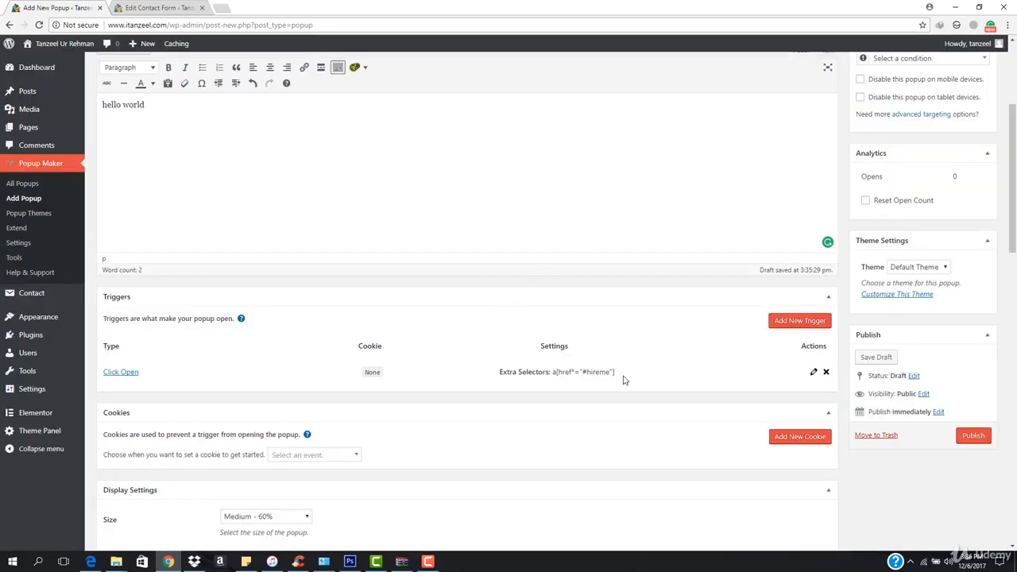
# Look through the popup's available conditions without selecting one, and publish the popup
pyautogui.scroll(3, 583, 323)
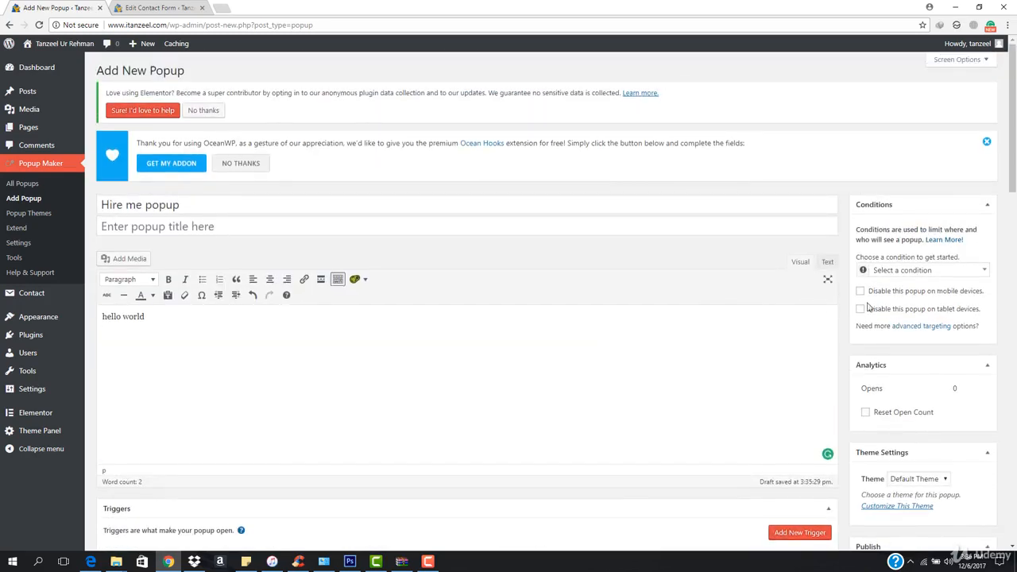
pyautogui.scroll(-2, 866, 305)
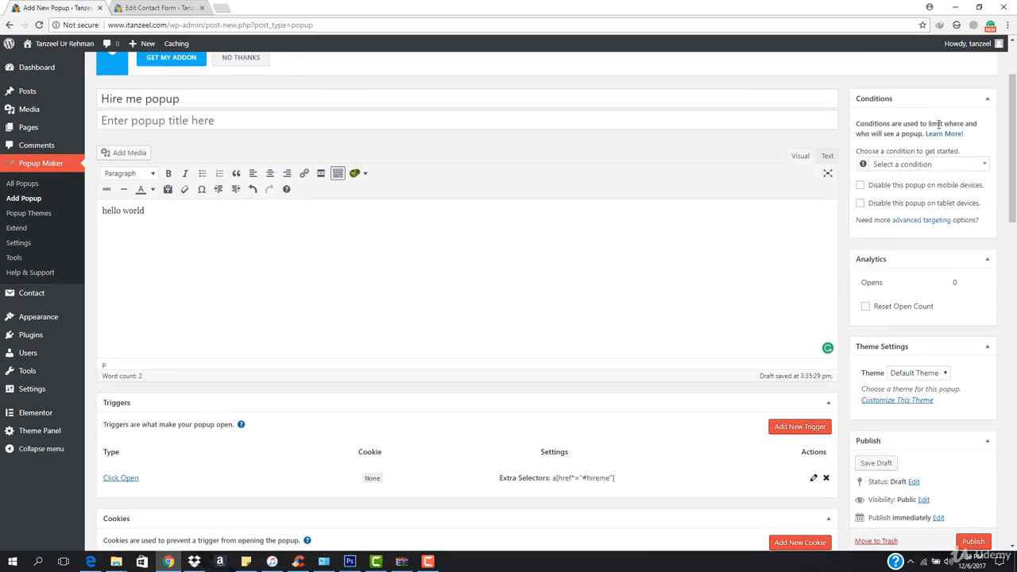
pyautogui.click(929, 164)
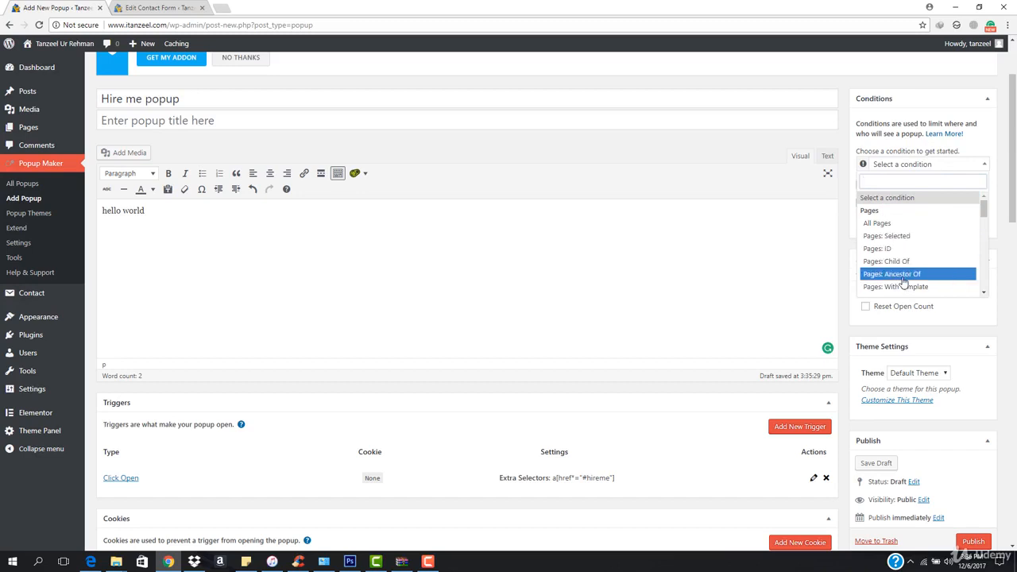
pyautogui.scroll(-1, 914, 230)
pyautogui.scroll(-10, 914, 230)
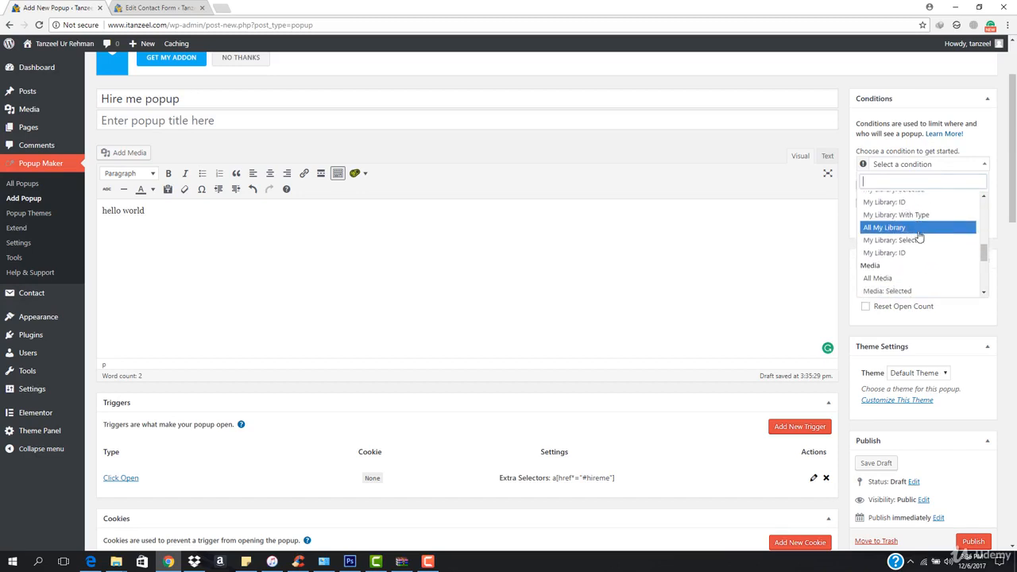
pyautogui.scroll(-5, 914, 238)
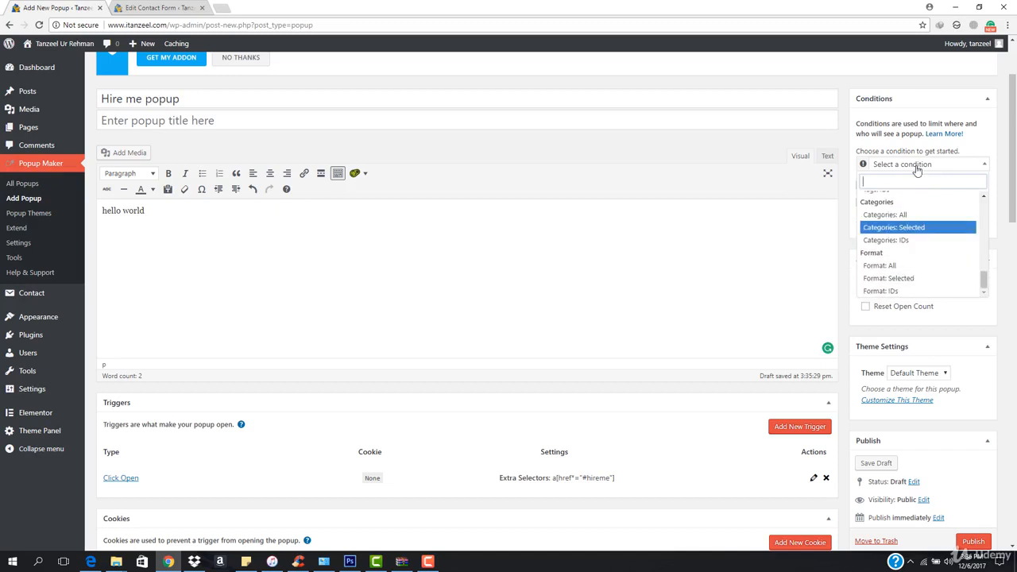
pyautogui.click(946, 165)
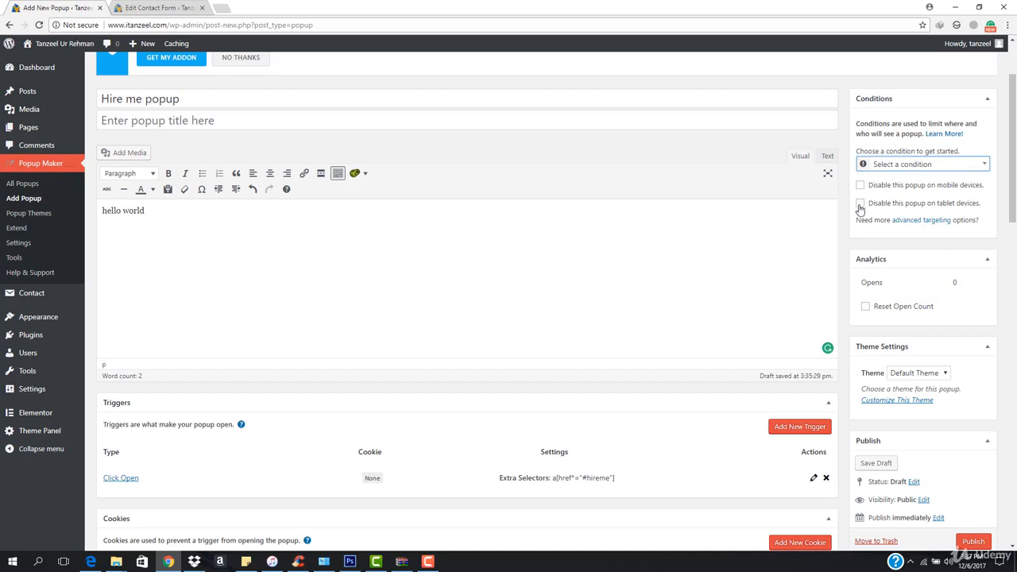
pyautogui.scroll(-3, 541, 203)
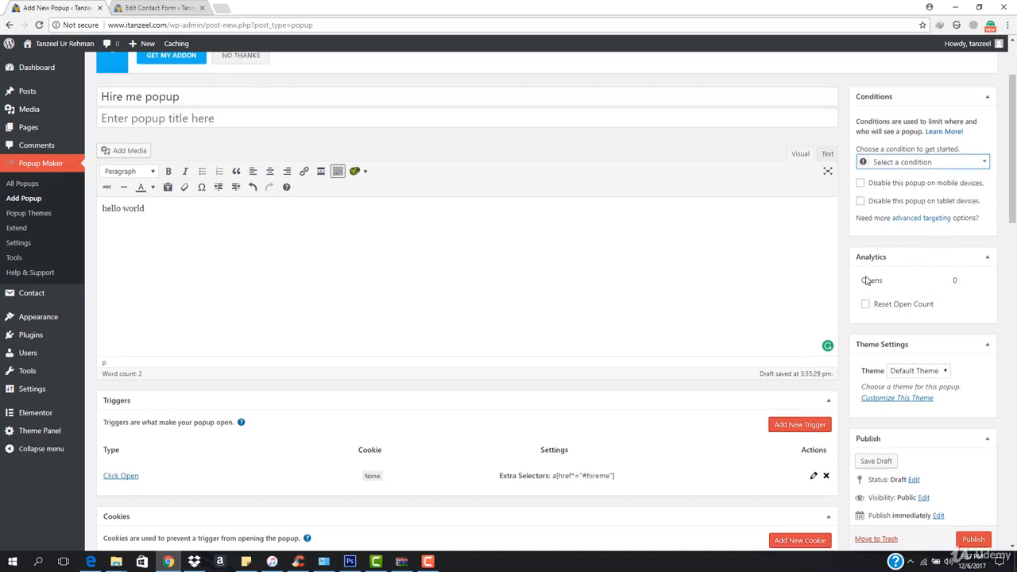
pyautogui.click(973, 332)
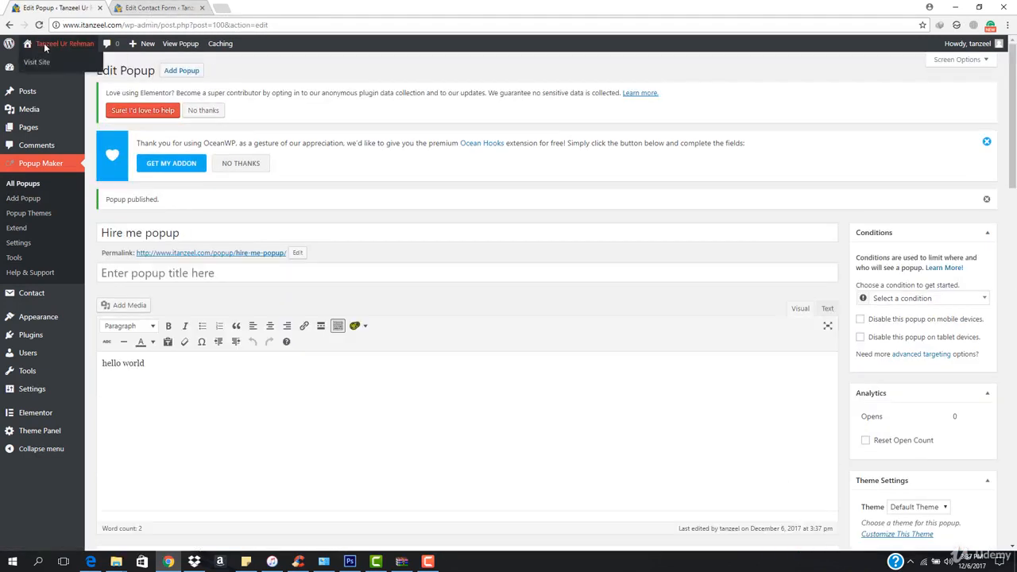
# Visit the site's home page in a new tab, closing the Contact Forms tab, and open the page for editing with Elementor
pyautogui.rightClick(37, 62)
pyautogui.click(72, 70)
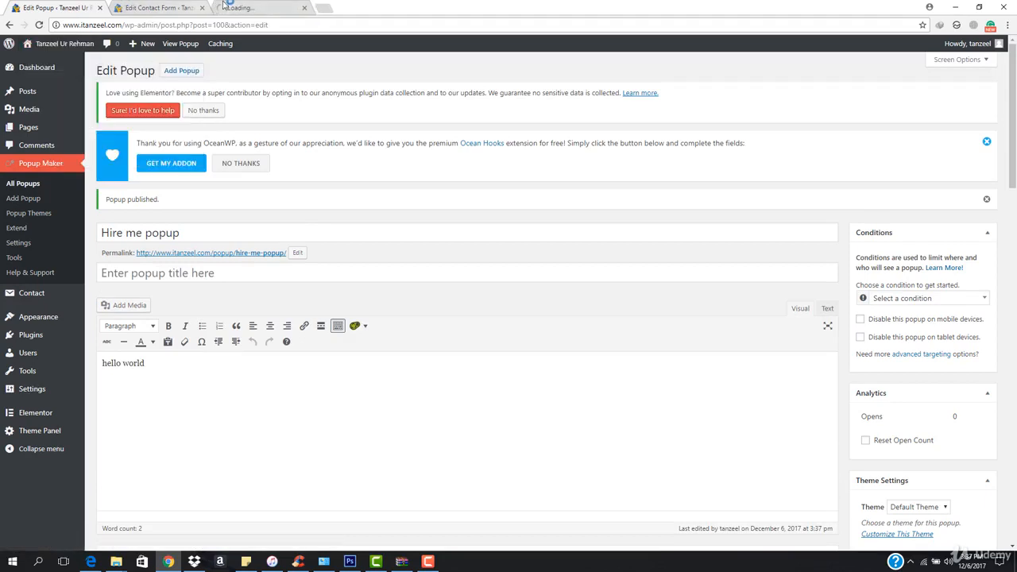
pyautogui.click(197, 8)
pyautogui.click(201, 8)
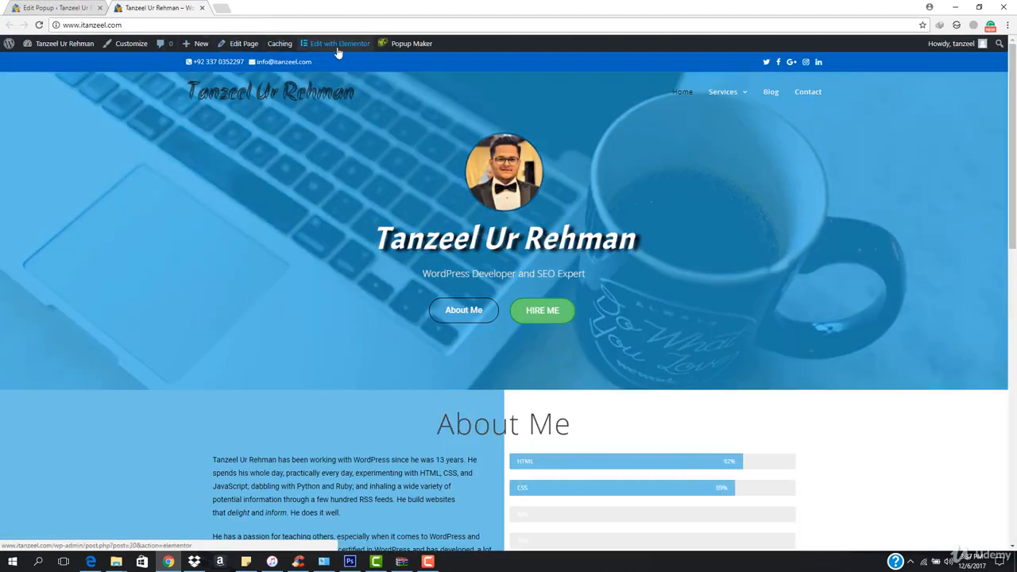
pyautogui.click(333, 44)
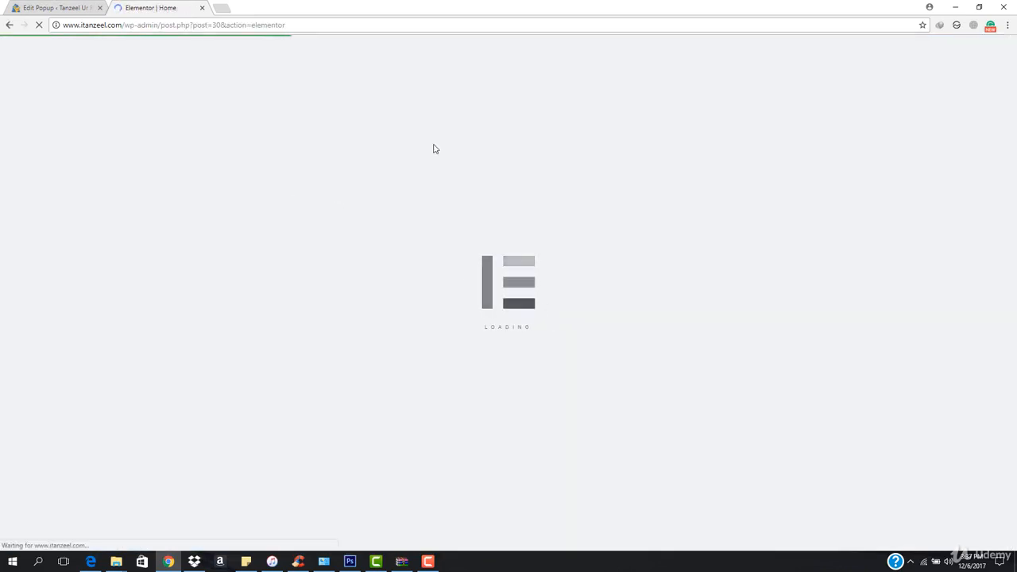
pyautogui.click(428, 562)
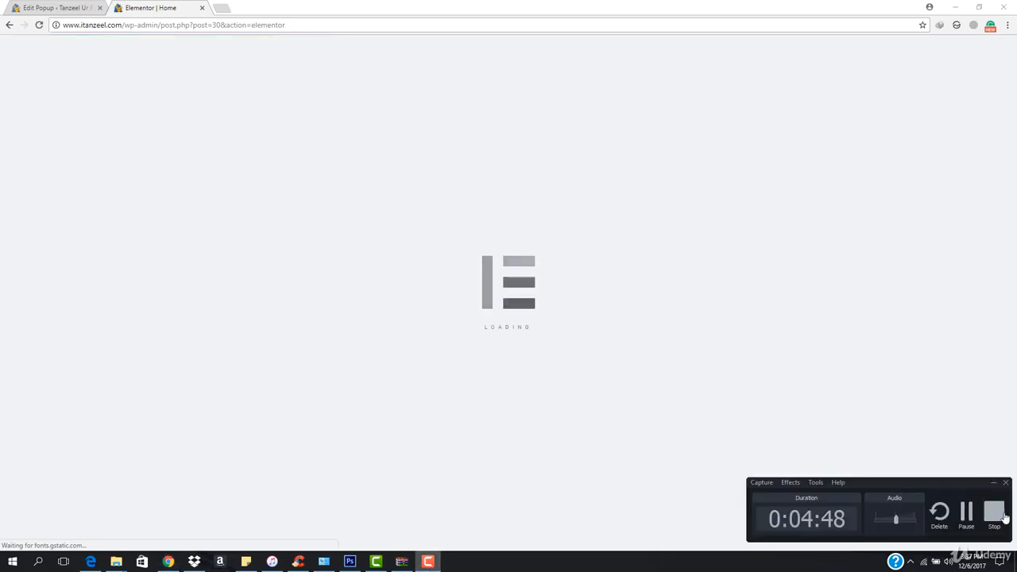
pyautogui.click(966, 512)
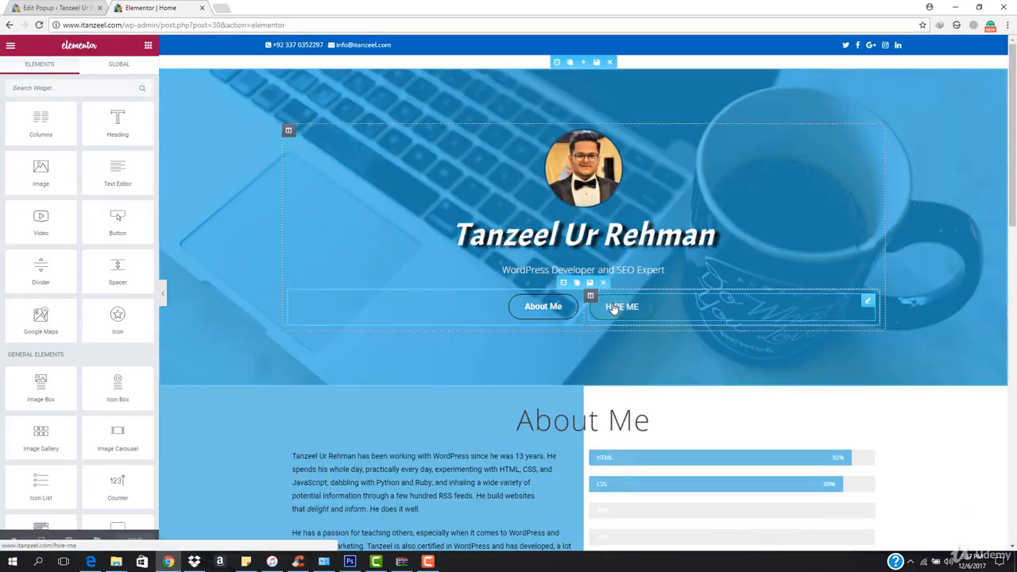
# Change the Hire Me button's link on the home page to #hireme and save the page
pyautogui.click(616, 308)
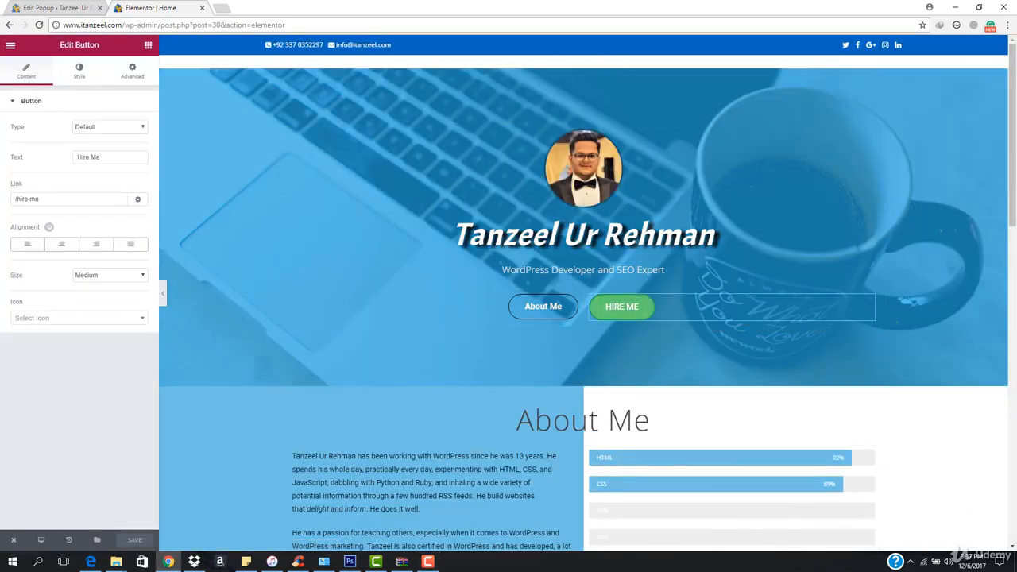
pyautogui.click(433, 563)
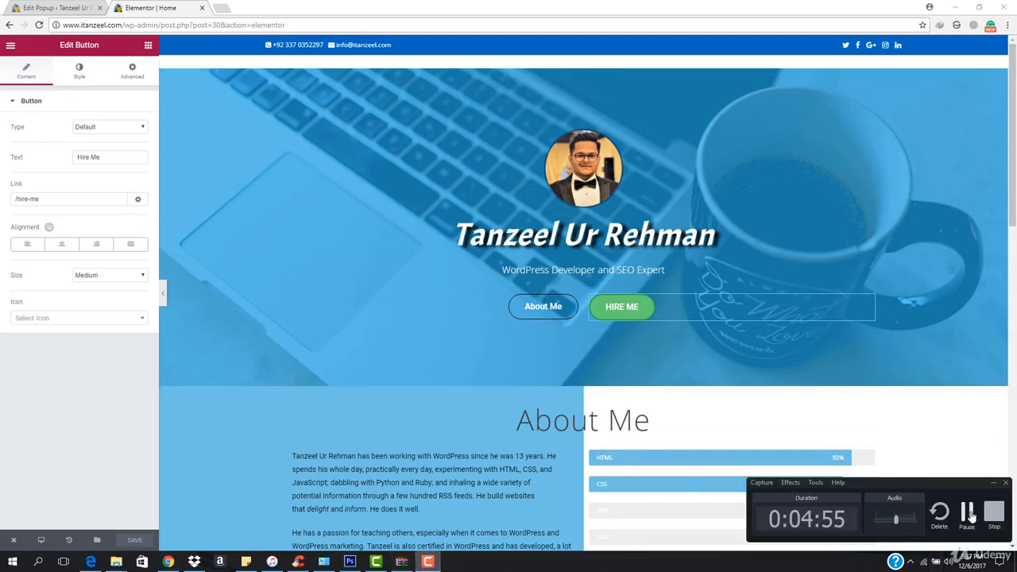
pyautogui.click(966, 512)
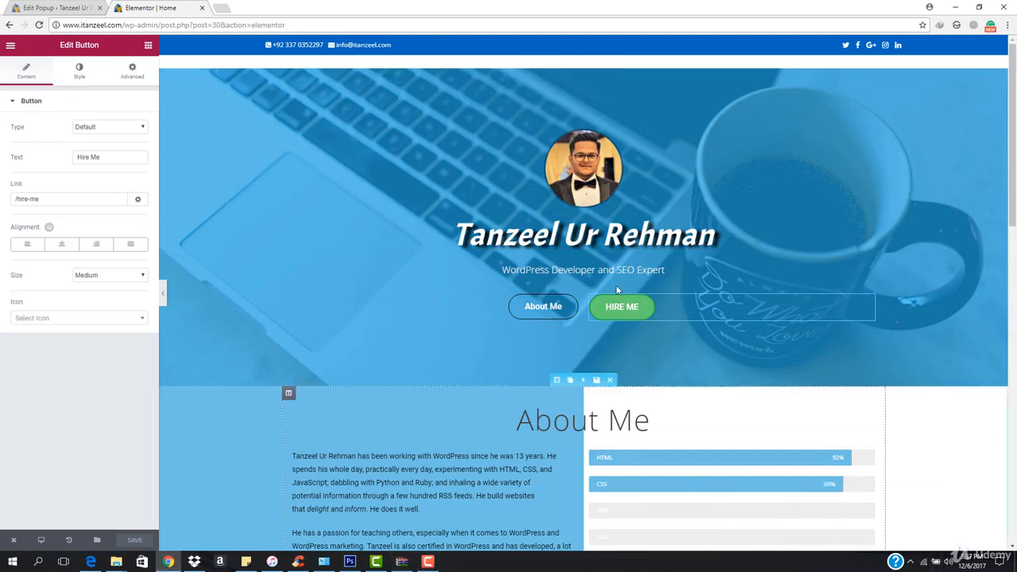
pyautogui.doubleClick(49, 203)
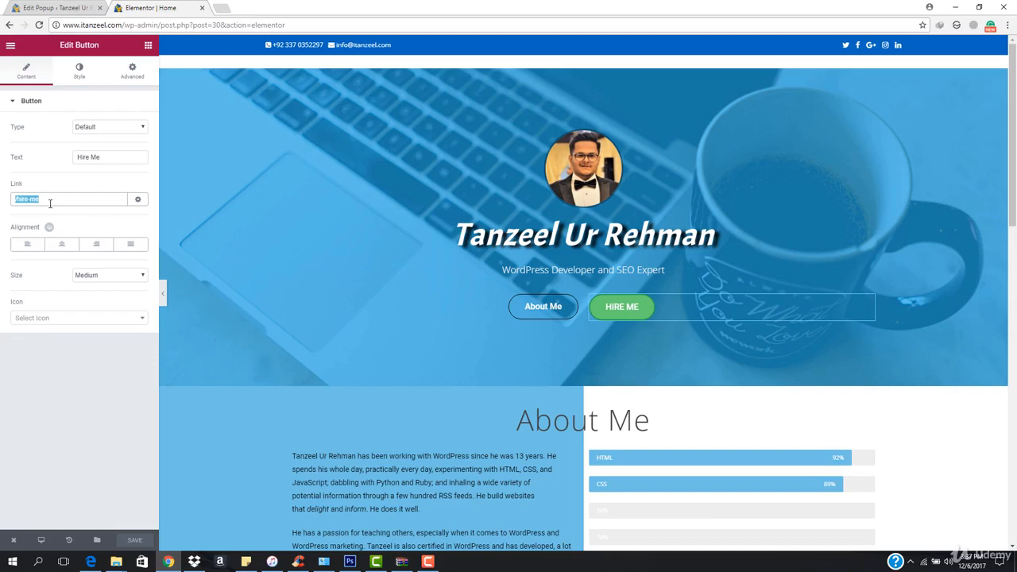
pyautogui.write('#')
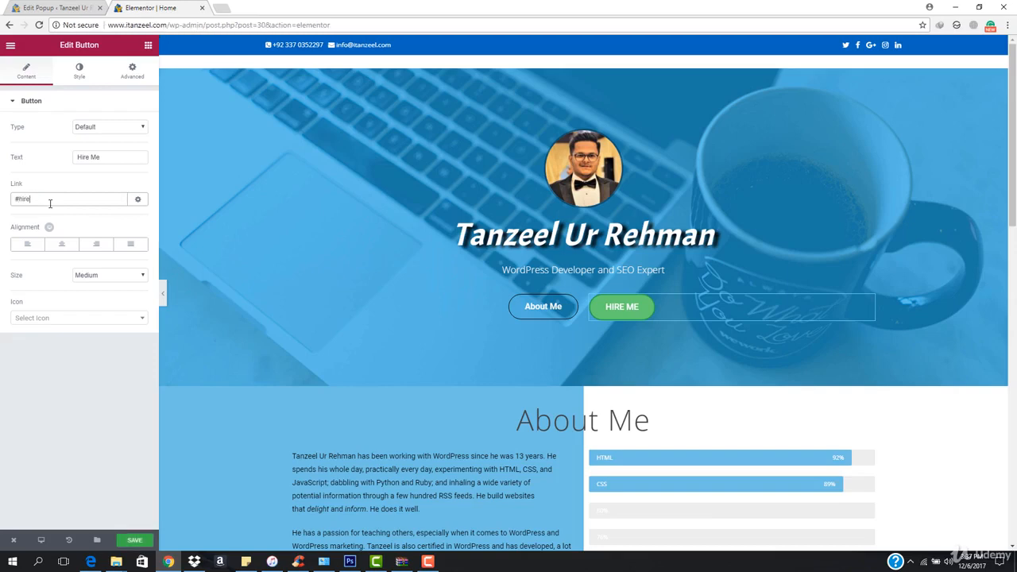
pyautogui.click(135, 540)
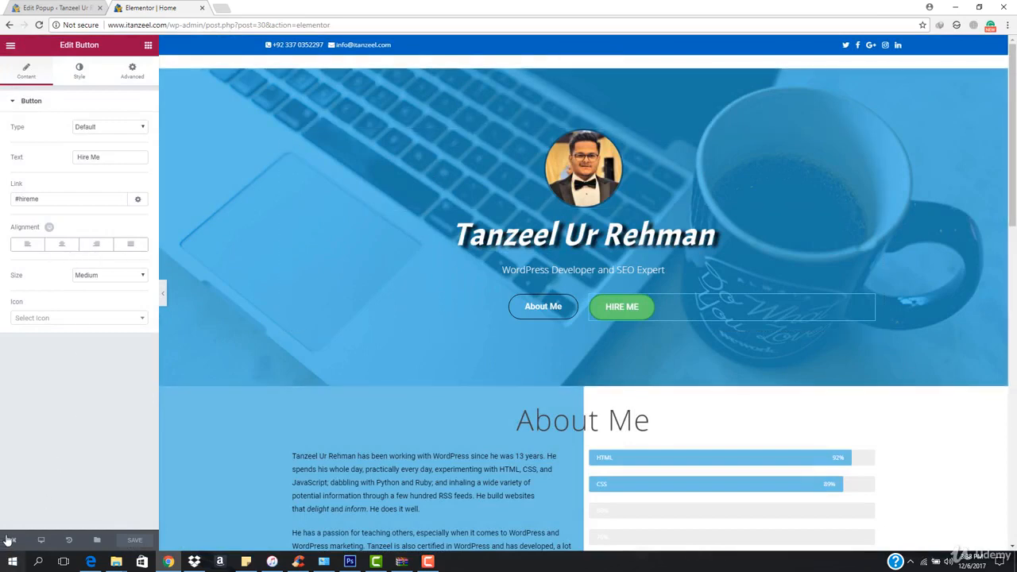
# Load the site's home page in a new tab and test opening and closing the popup from the Hire Me button
pyautogui.click(226, 9)
pyautogui.write('itanzeel.com')
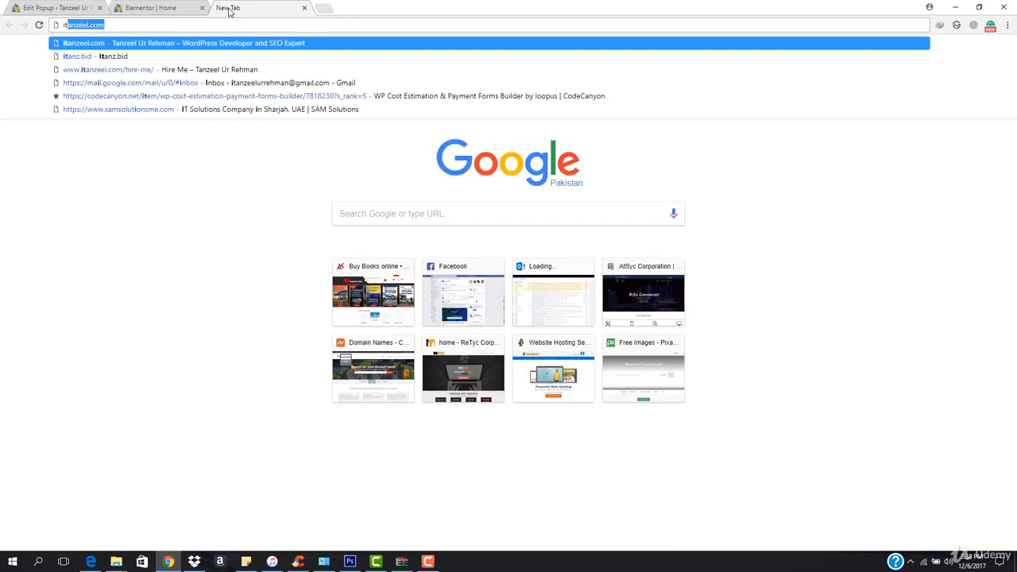
pyautogui.press('Return')
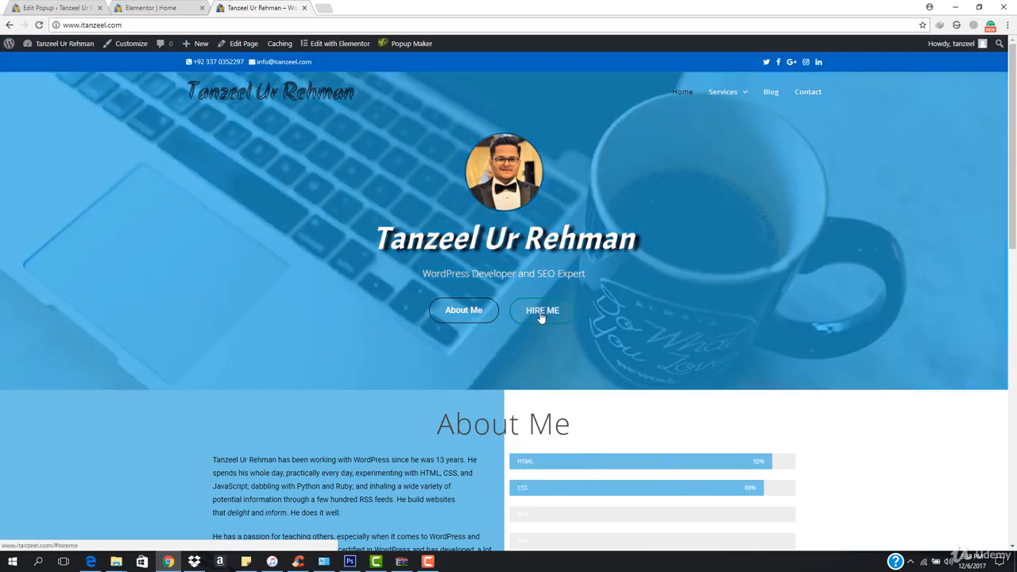
pyautogui.click(541, 317)
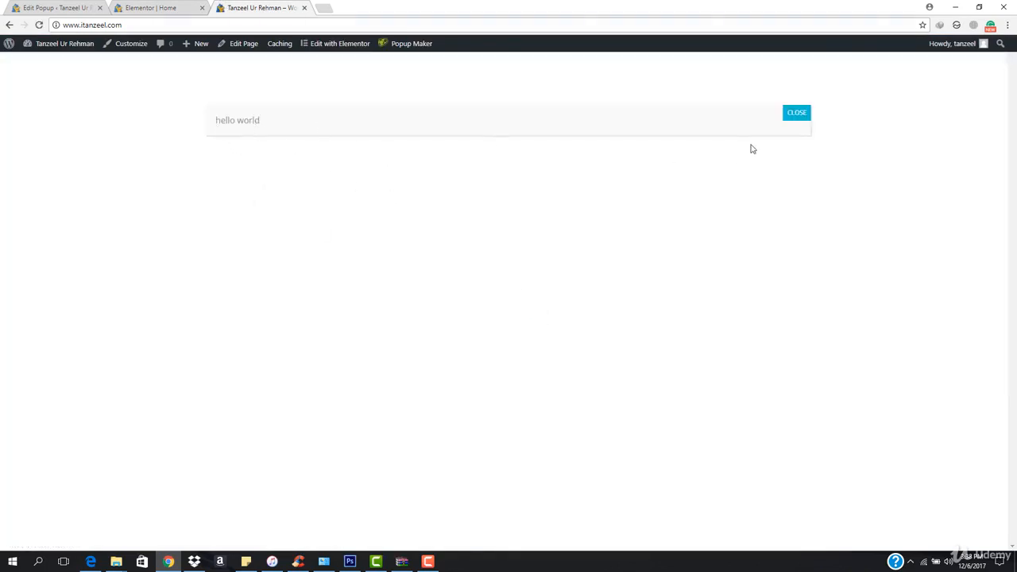
pyautogui.click(800, 122)
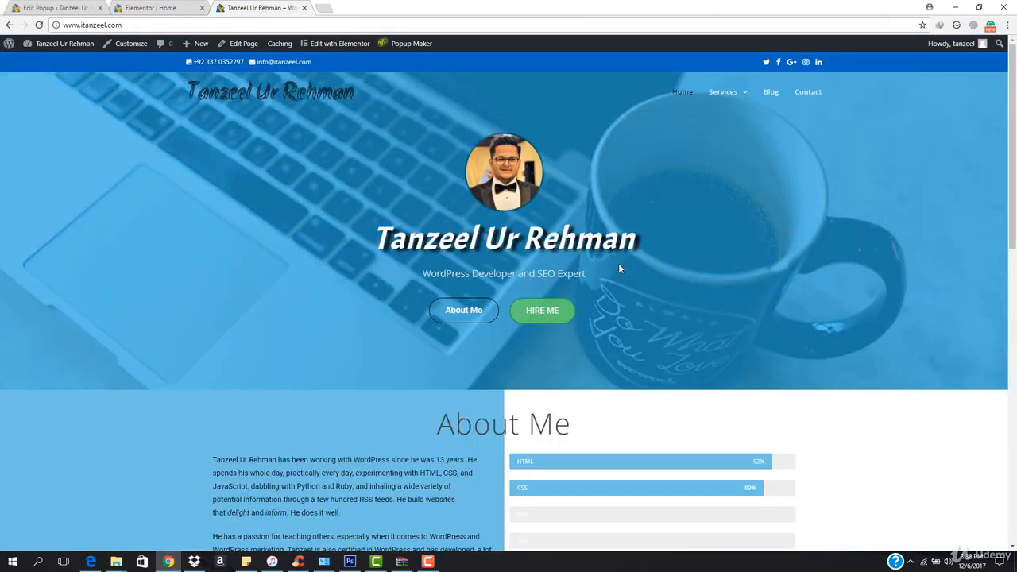
pyautogui.click(543, 311)
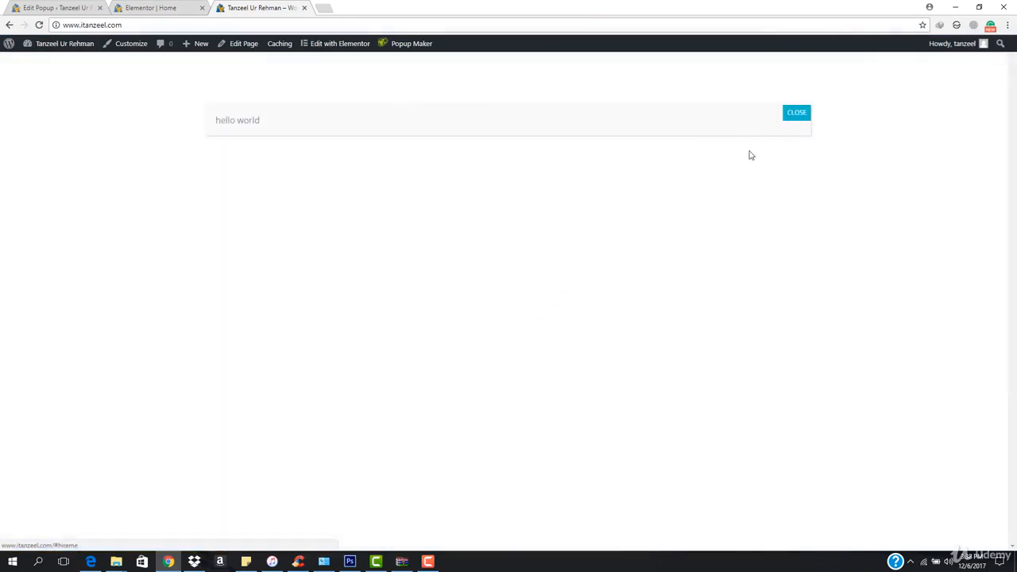
pyautogui.click(751, 155)
pyautogui.click(539, 311)
# Return to the popup being edited, set its theme to Light Box and update the popup
pyautogui.click(65, 7)
pyautogui.scroll(-2, 969, 354)
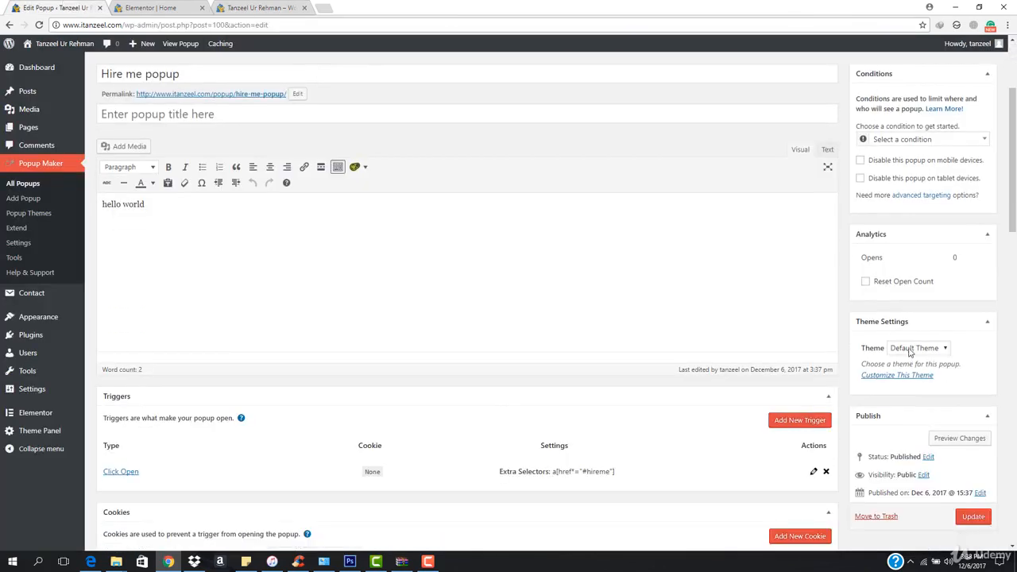
pyautogui.click(910, 349)
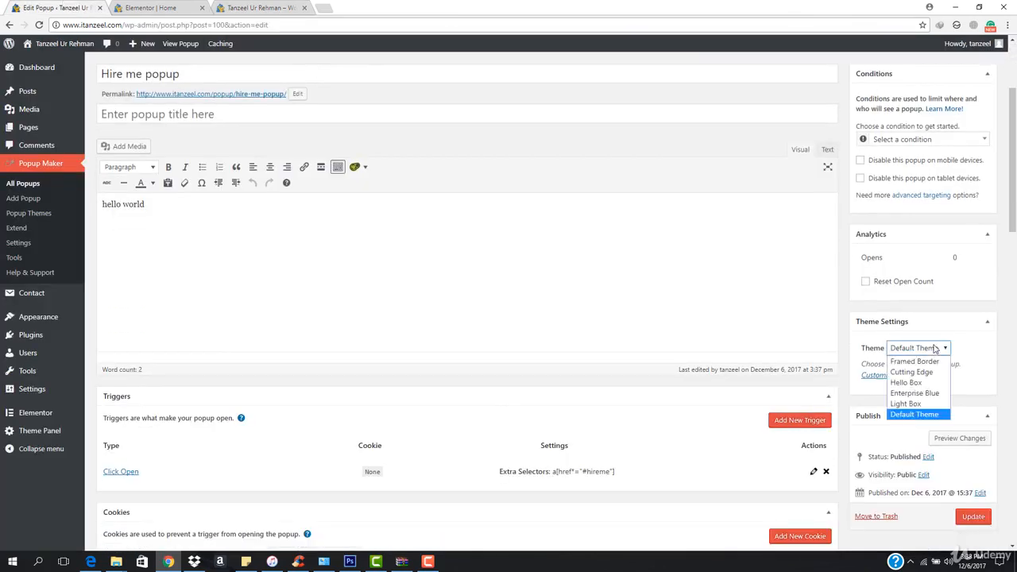
pyautogui.click(937, 407)
pyautogui.click(973, 518)
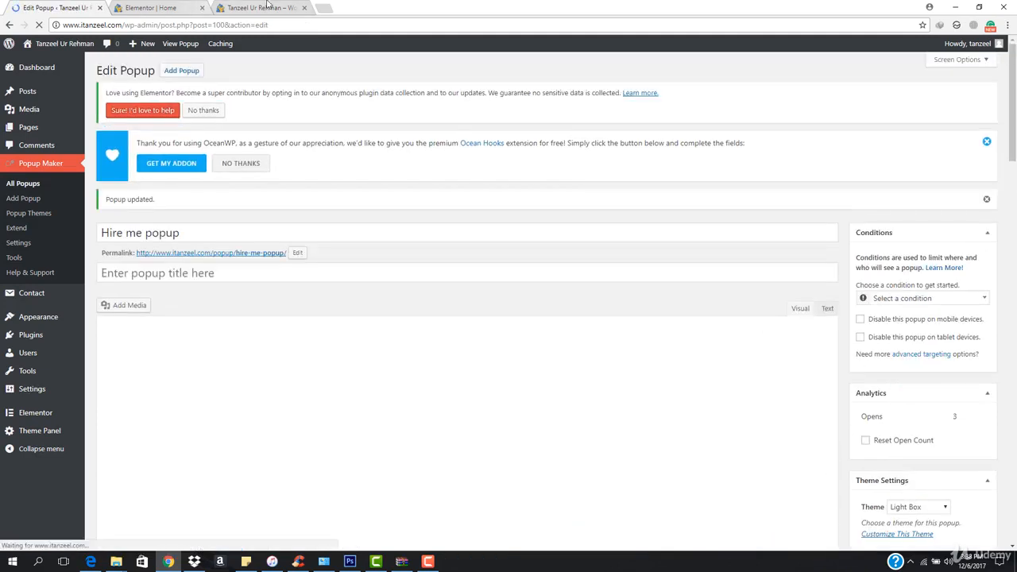
# Reload the live home page and open the popup from Hire Me to check the Light Box theme
pyautogui.click(277, 4)
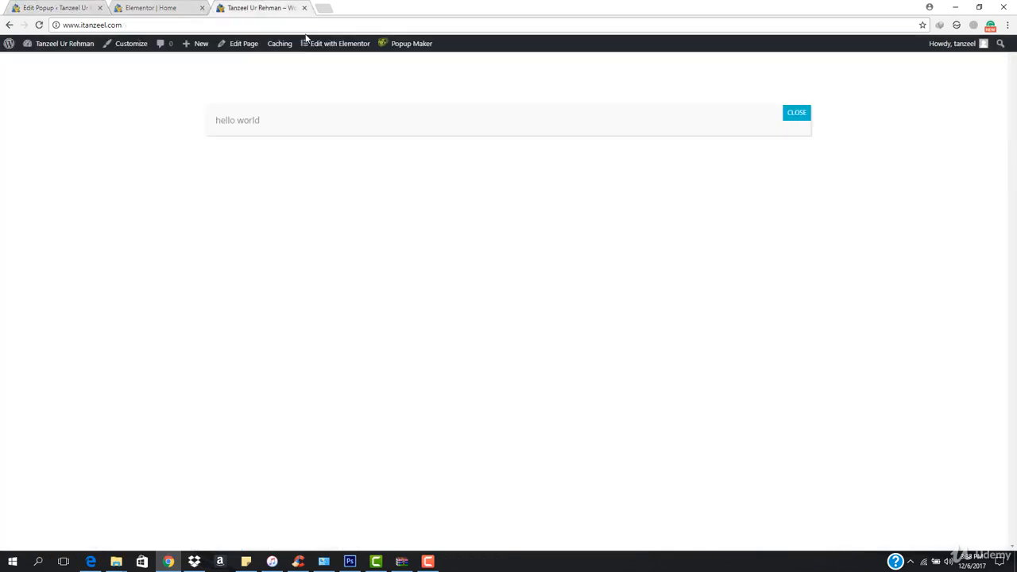
pyautogui.click(350, 26)
pyautogui.press('Return')
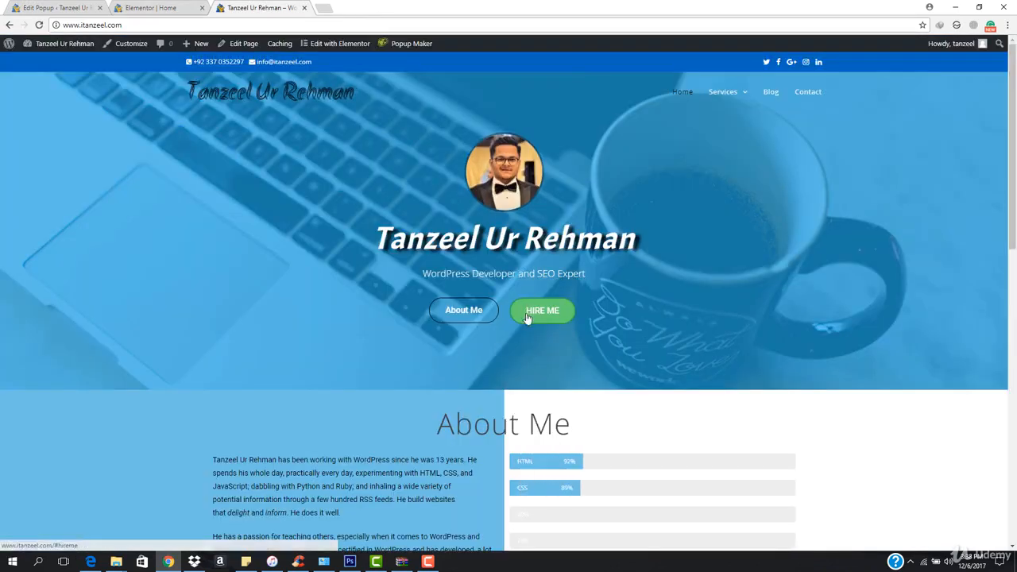
pyautogui.click(551, 317)
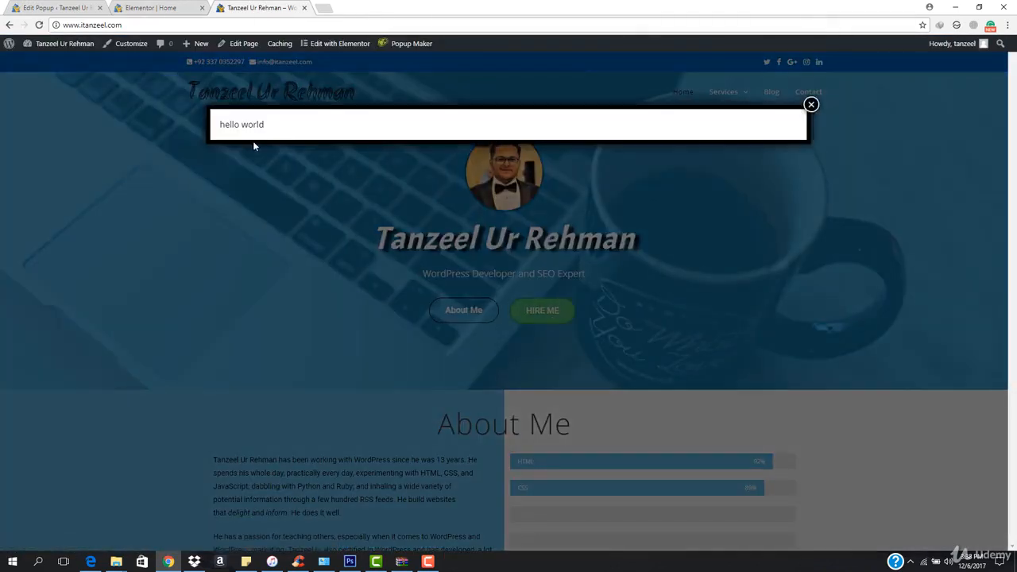
# Switch the Hire me popup's theme to Cutting Edge and update the popup
pyautogui.click(56, 7)
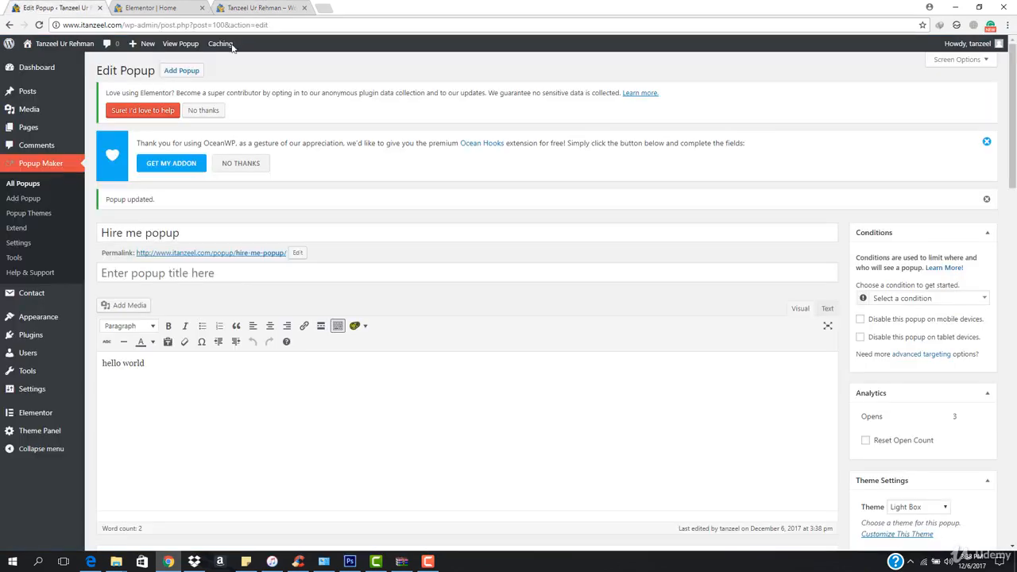
pyautogui.scroll(-2, 966, 393)
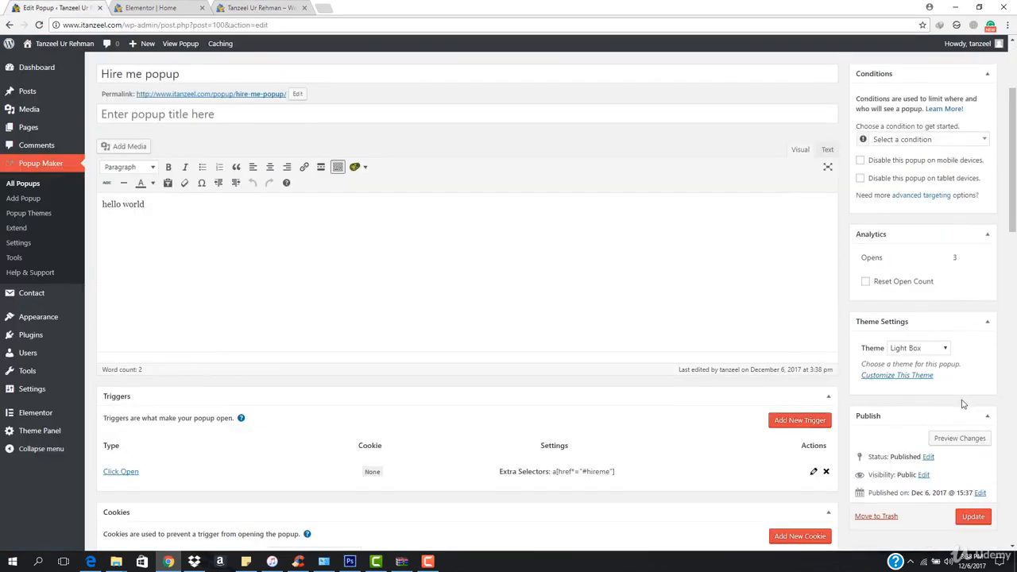
pyautogui.click(934, 351)
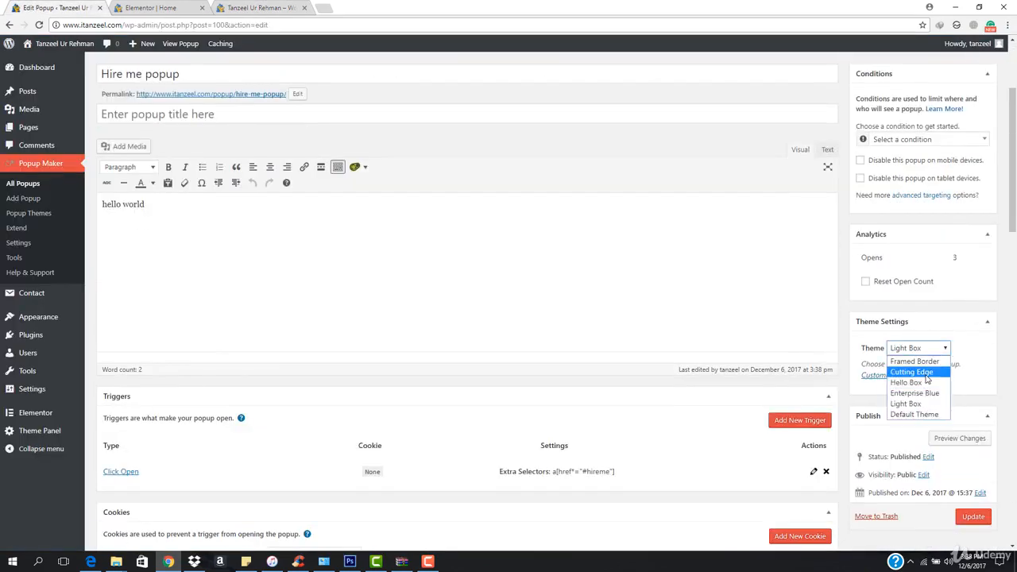
pyautogui.click(926, 373)
pyautogui.click(974, 517)
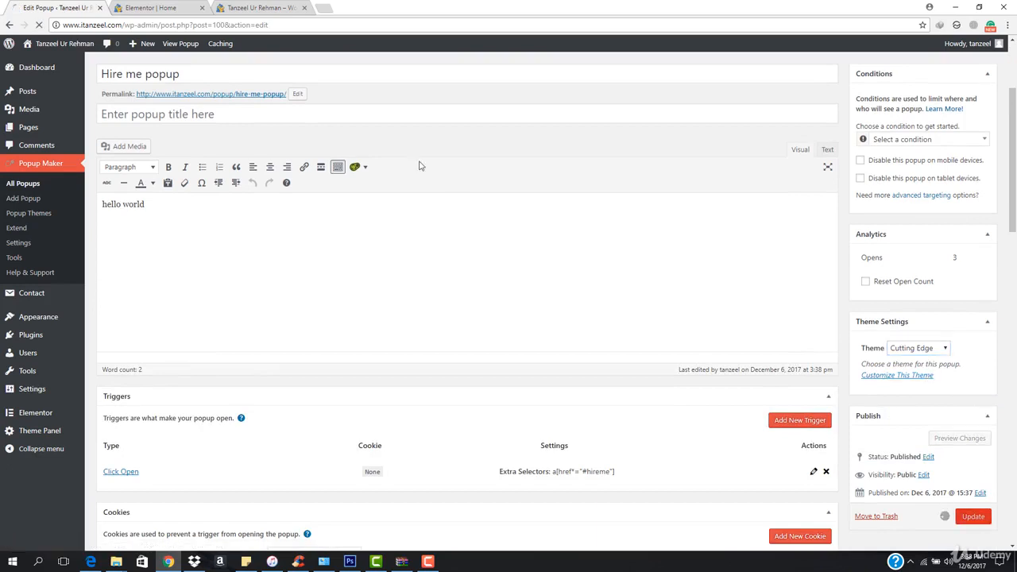
# Reload the live home page and check the Cutting Edge popup by opening, closing and reopening it from Hire Me
pyautogui.click(273, 7)
pyautogui.click(301, 22)
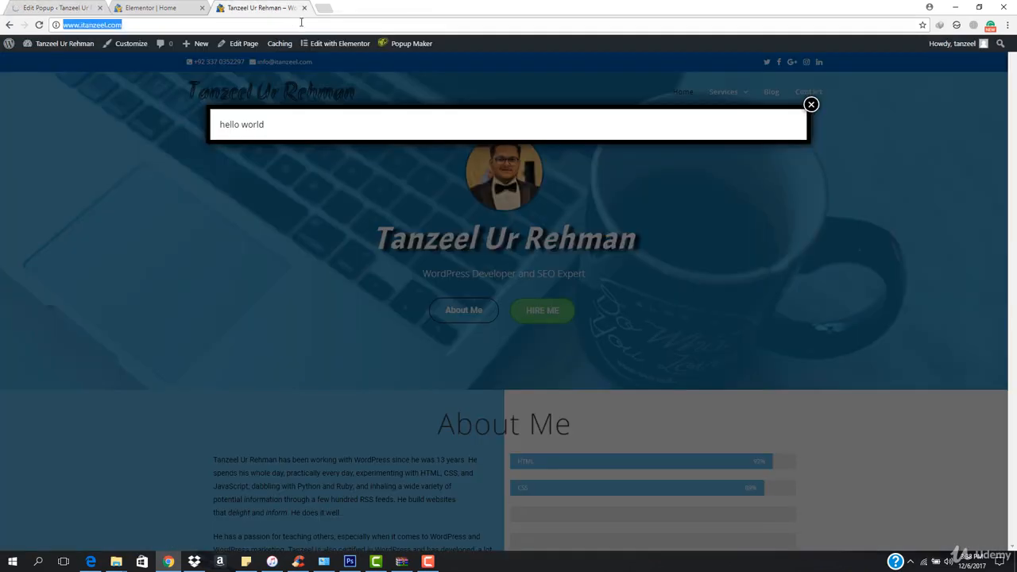
pyautogui.press('Return')
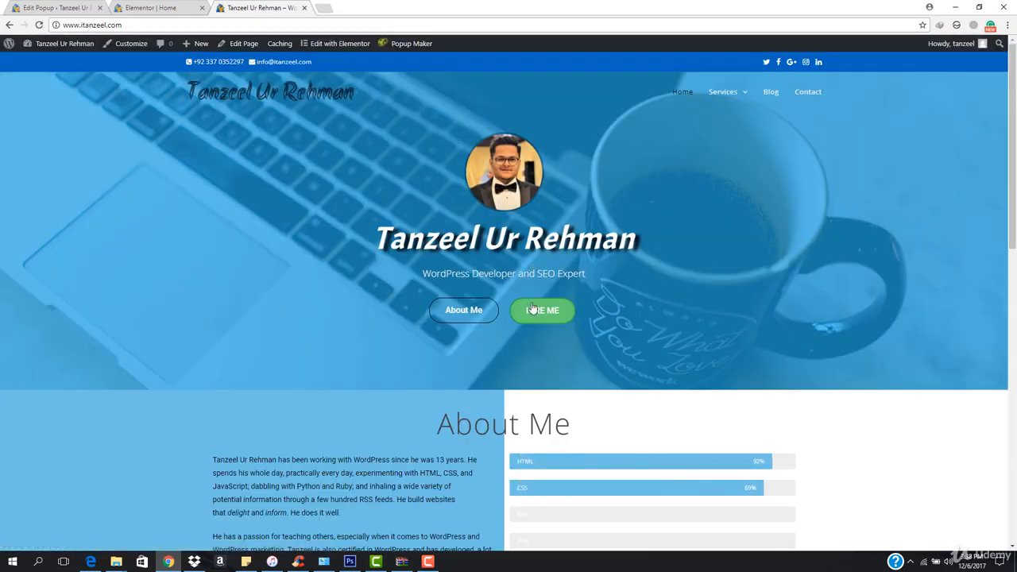
pyautogui.click(532, 309)
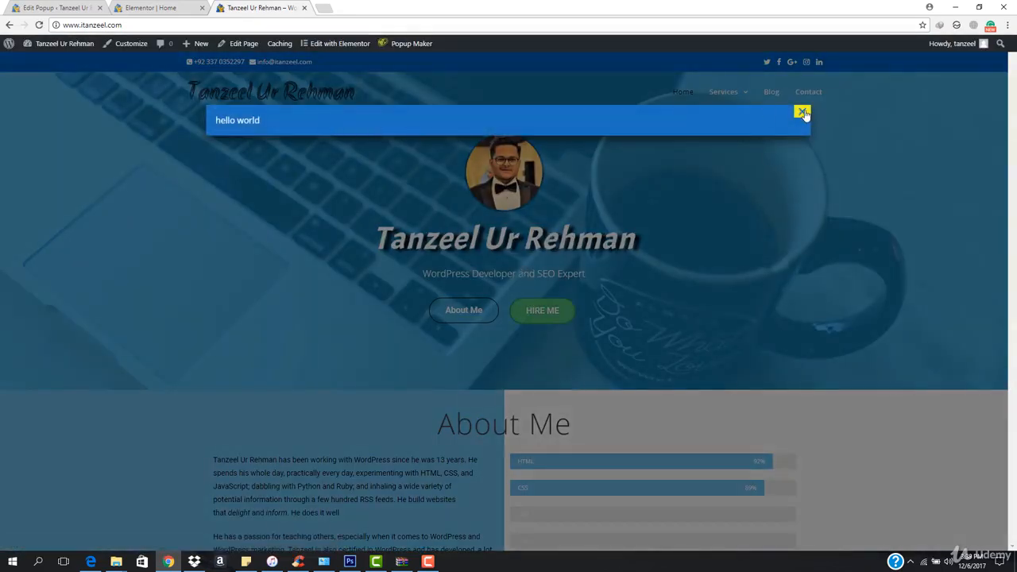
pyautogui.click(804, 113)
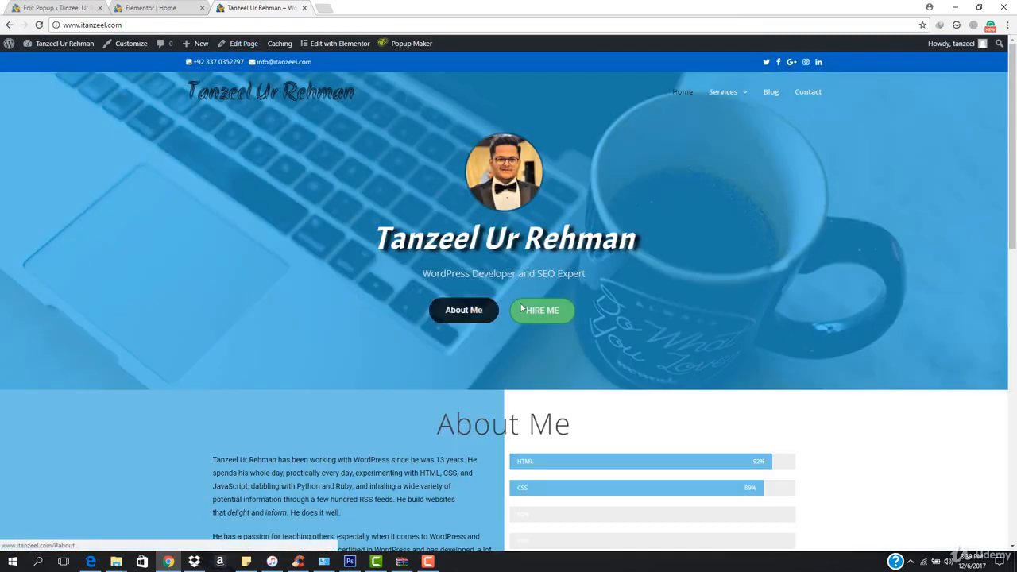
pyautogui.click(552, 315)
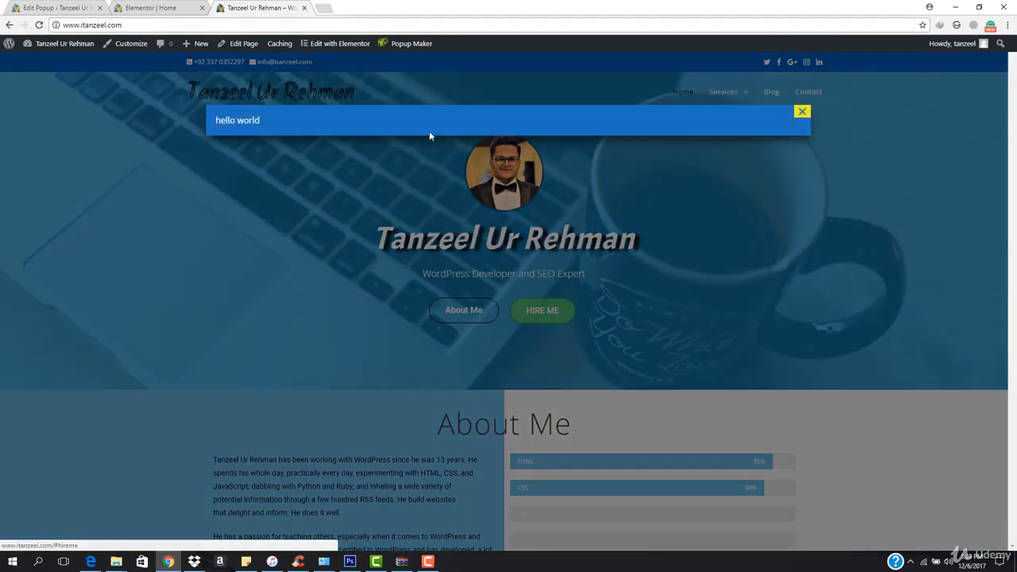
# Open the popup's Cutting Edge theme for customization, set the container padding to 30 px and look over the remaining container settings
pyautogui.click(31, 8)
pyautogui.scroll(-2, 904, 336)
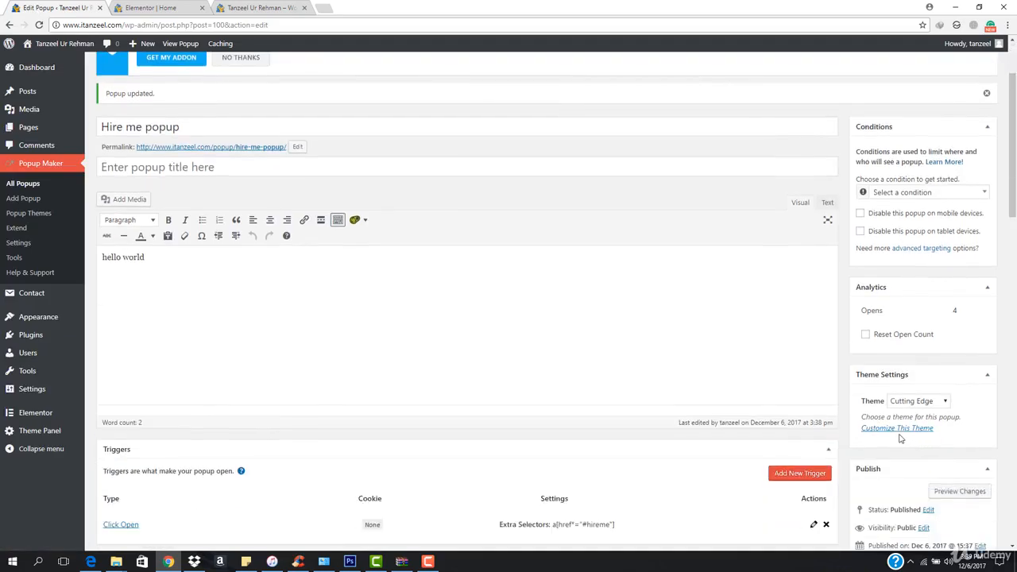
pyautogui.click(888, 430)
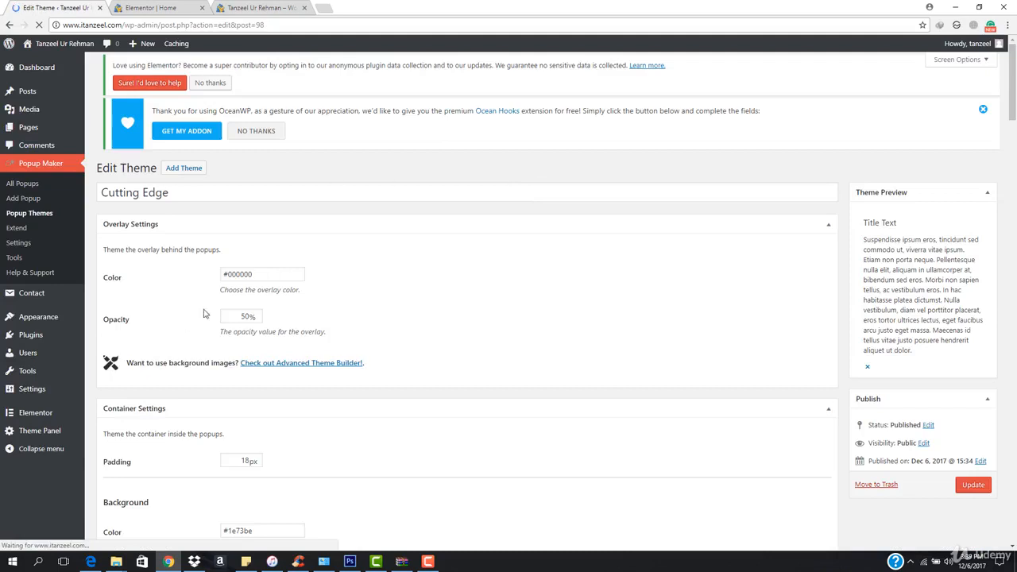
pyautogui.scroll(-2, 209, 212)
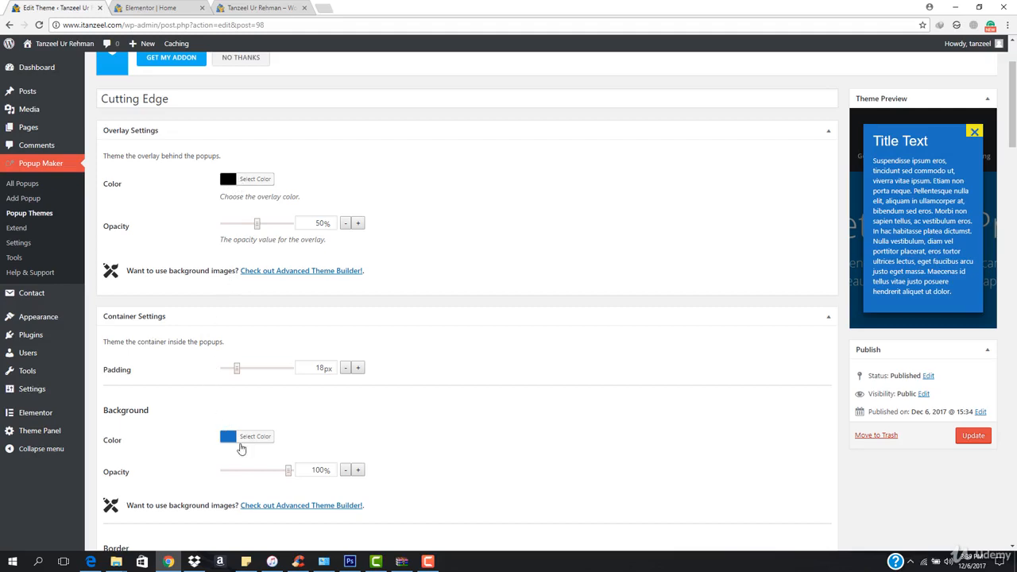
pyautogui.moveTo(239, 372)
pyautogui.mouseDown()
pyautogui.moveTo(259, 369)
pyautogui.moveTo(245, 368)
pyautogui.mouseUp()
pyautogui.scroll(-3, 246, 368)
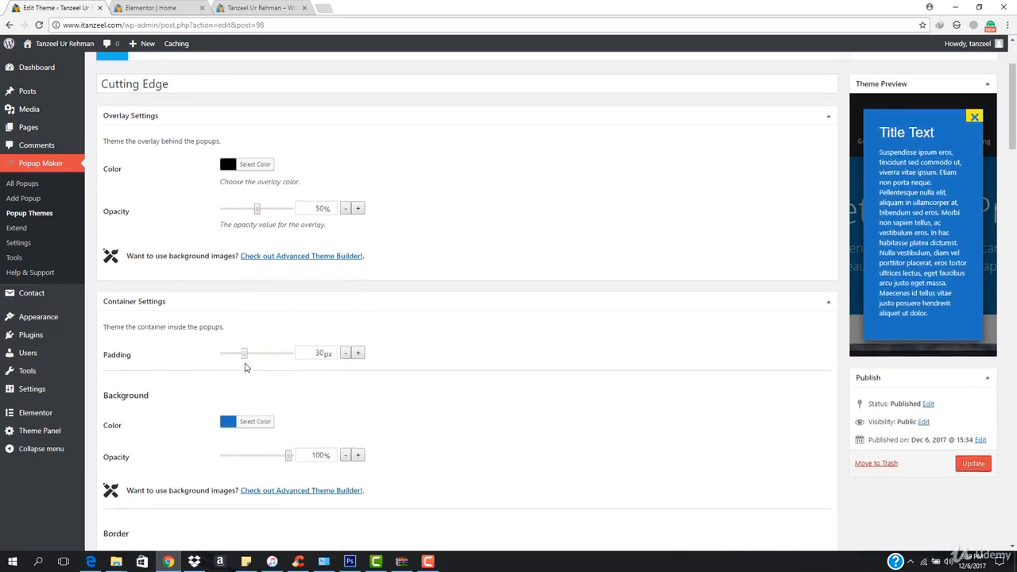
pyautogui.scroll(-2, 248, 348)
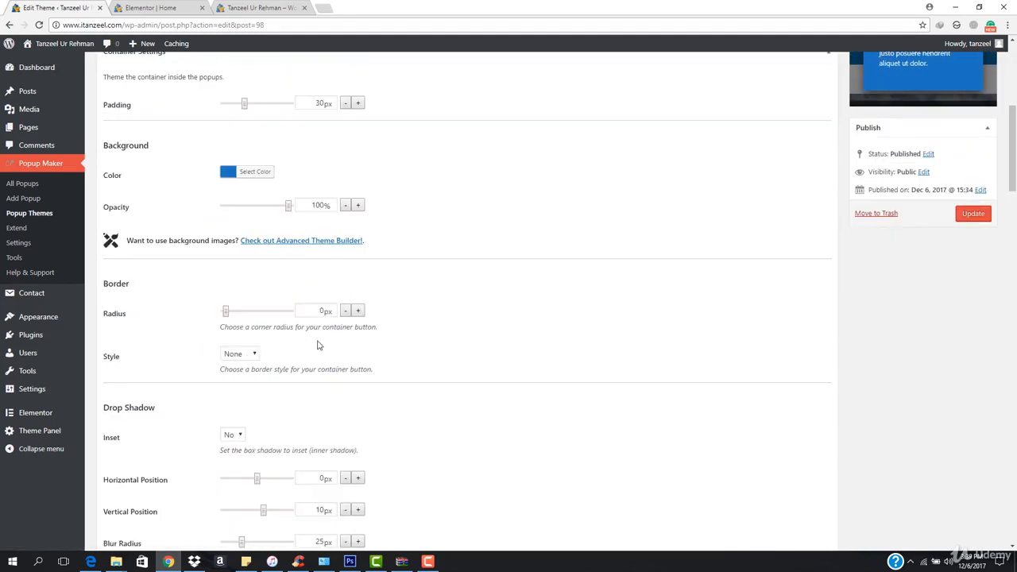
pyautogui.scroll(5, 644, 338)
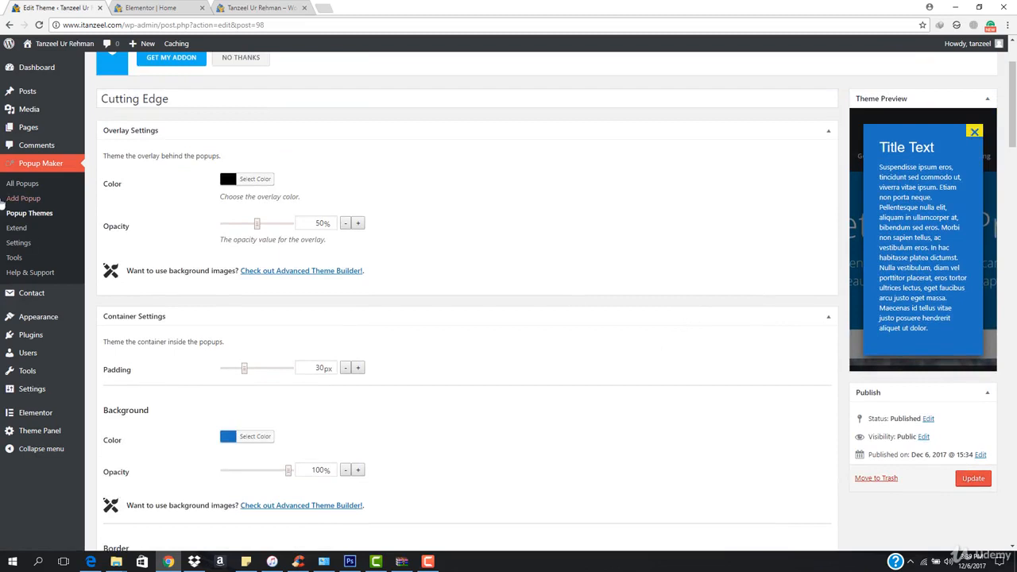
pyautogui.scroll(2, 4, 205)
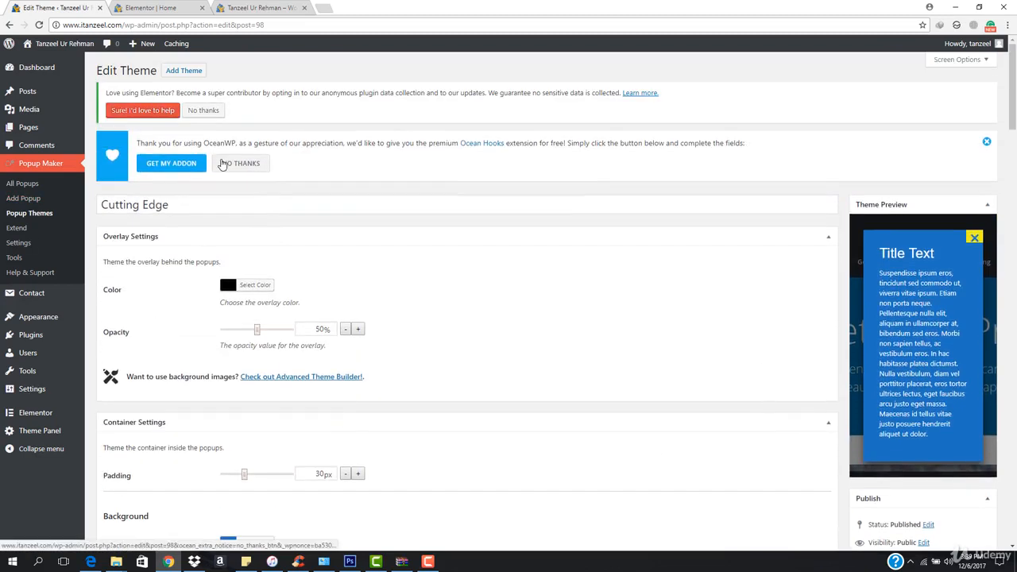
# Return to the popup themes list and open all six themes for editing, each in its own browser tab
pyautogui.click(40, 214)
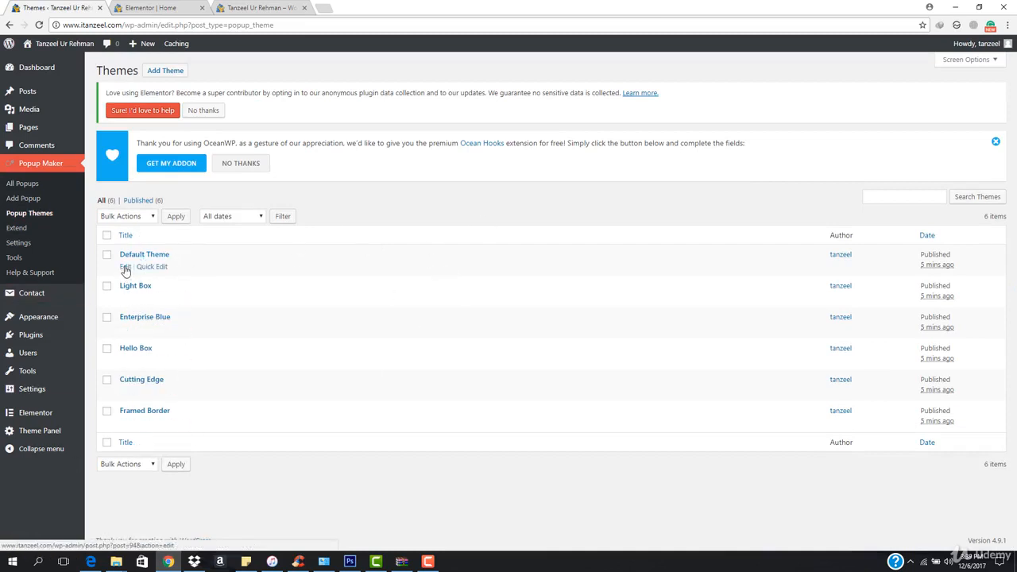
pyautogui.keyDown('ctrl'); pyautogui.click(124, 269); pyautogui.keyUp('ctrl')
pyautogui.keyDown('ctrl'); pyautogui.click(125, 297); pyautogui.keyUp('ctrl')
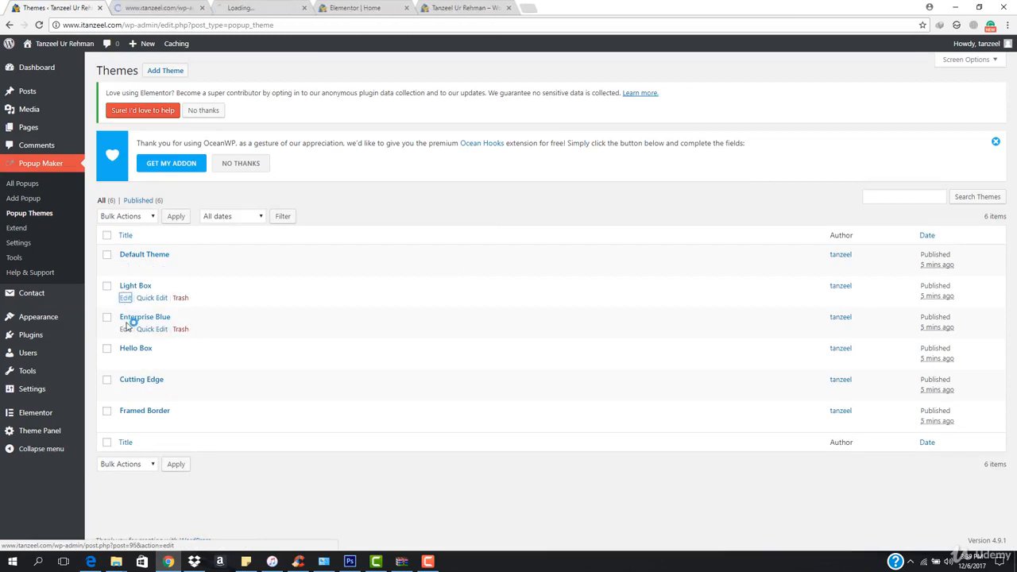
pyautogui.keyDown('ctrl'); pyautogui.click(125, 329); pyautogui.keyUp('ctrl')
pyautogui.keyDown('ctrl'); pyautogui.click(124, 360); pyautogui.keyUp('ctrl')
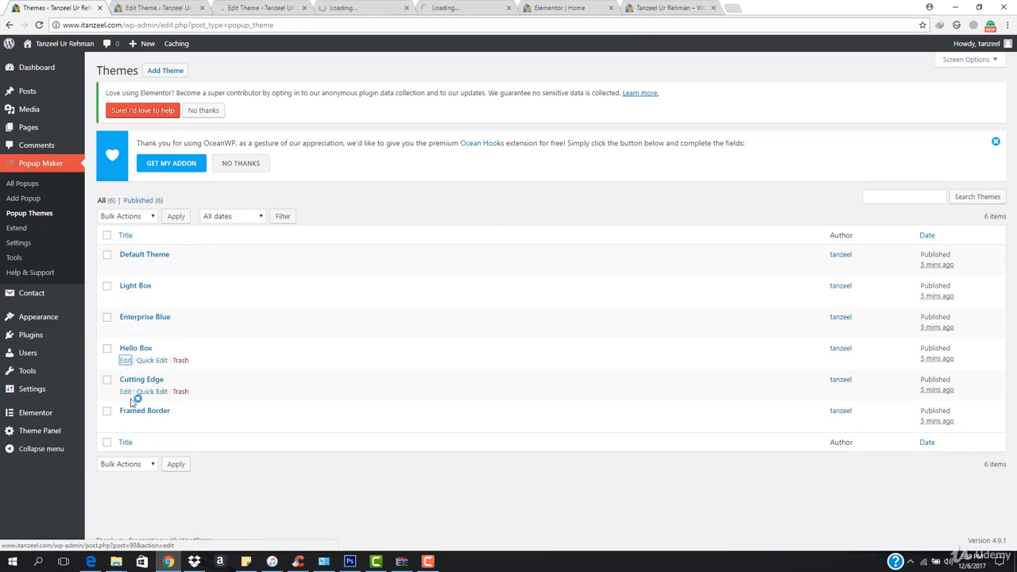
pyautogui.keyDown('ctrl'); pyautogui.click(125, 392); pyautogui.keyUp('ctrl')
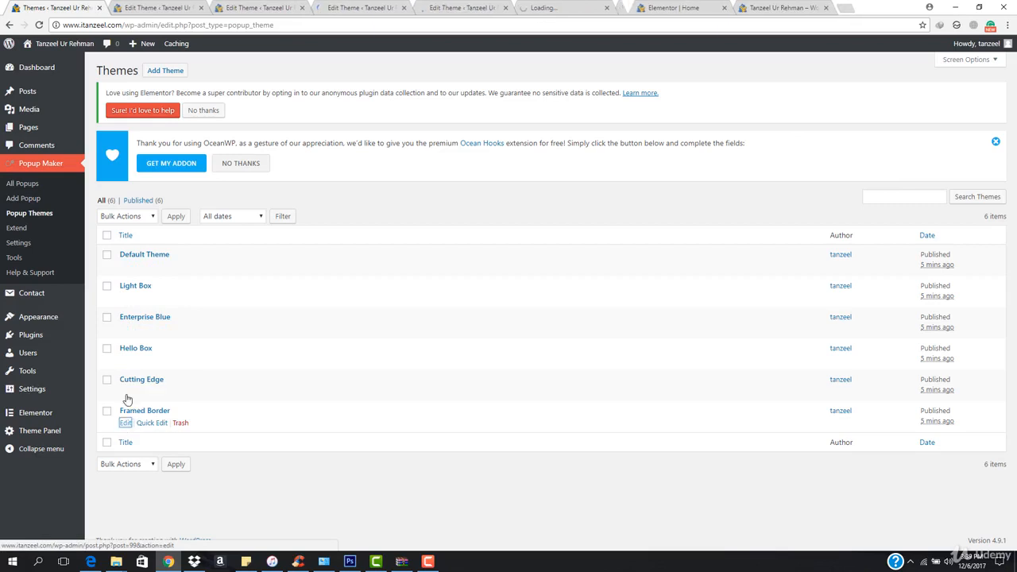
pyautogui.middleClick(125, 423)
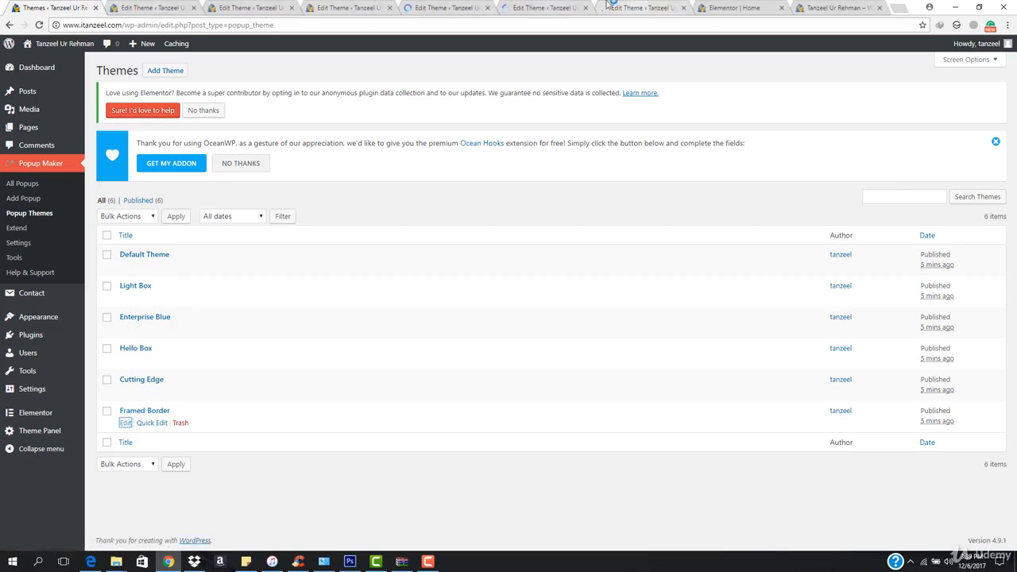
# Compare the previews of the Default Theme, Light Box, Enterprise Blue, Hello Box, Cutting Edge and Framed Border themes, ending on Cutting Edge
pyautogui.click(173, 8)
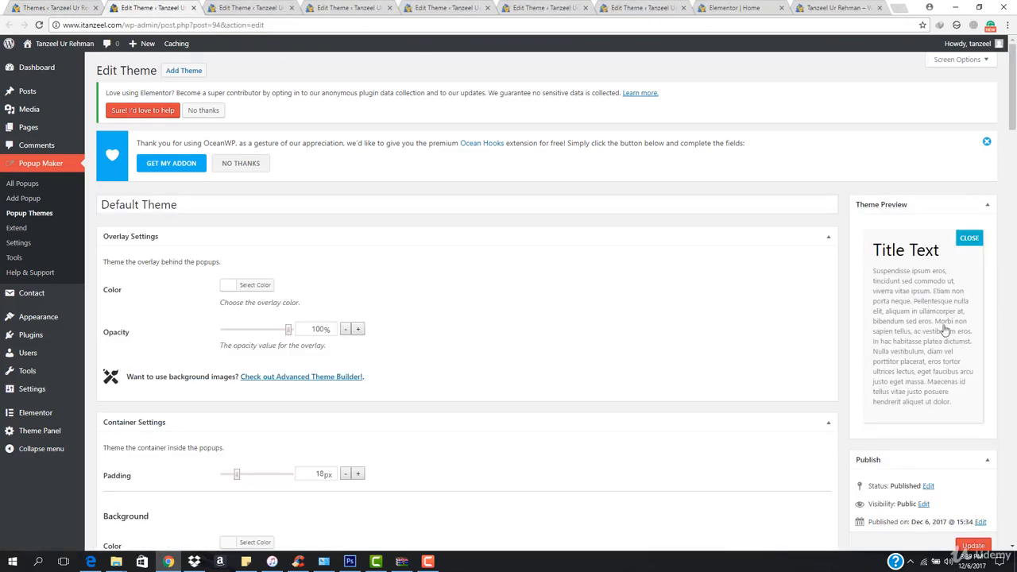
pyautogui.hotkey('ctrl', 'Tab')
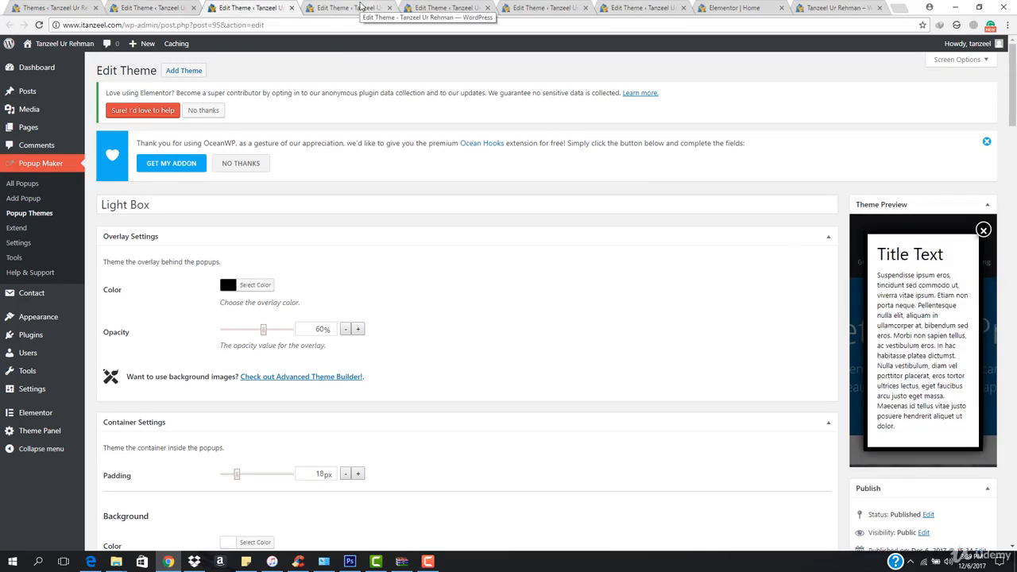
pyautogui.click(361, 8)
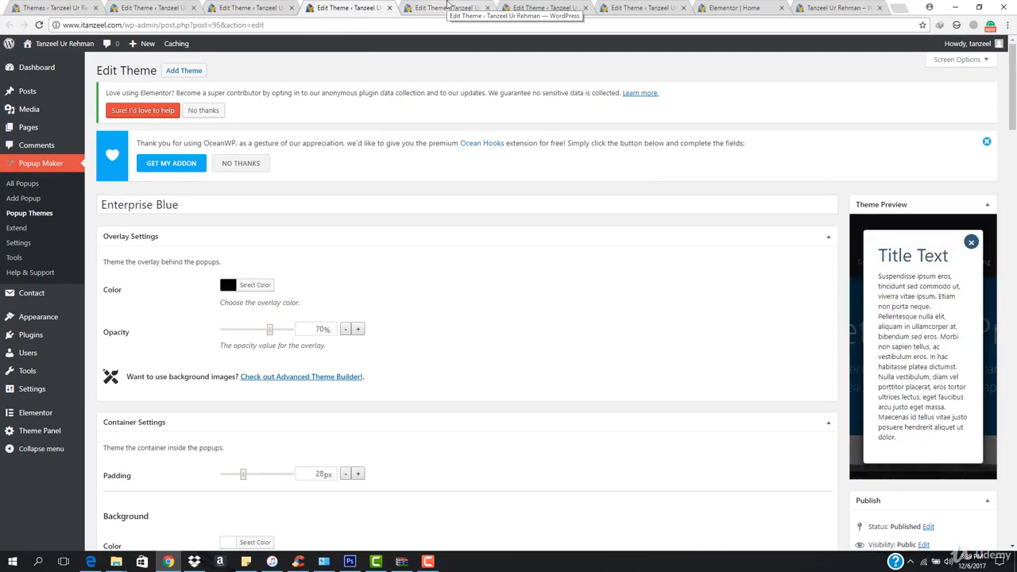
pyautogui.click(446, 7)
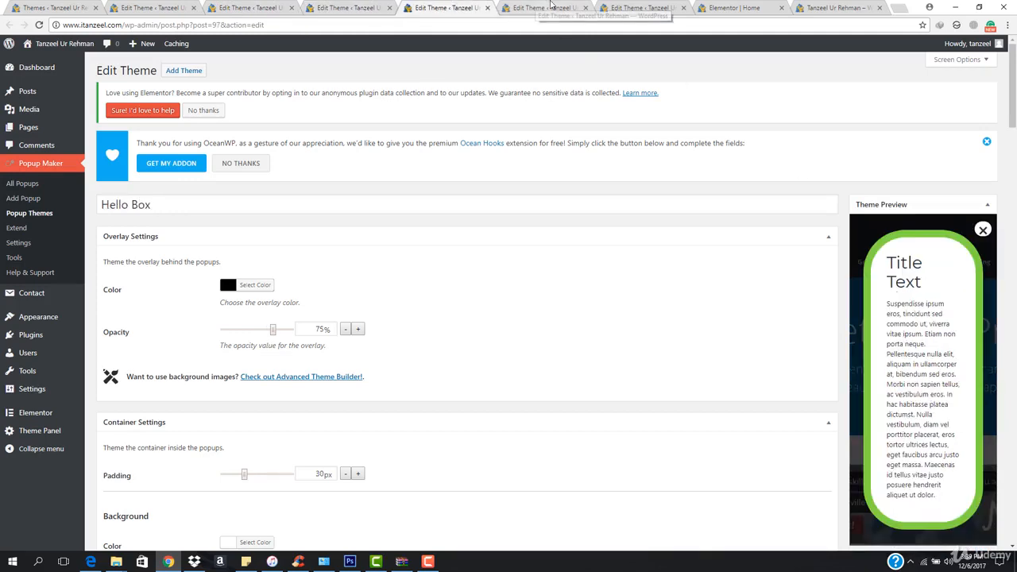
pyautogui.click(543, 7)
pyautogui.click(642, 7)
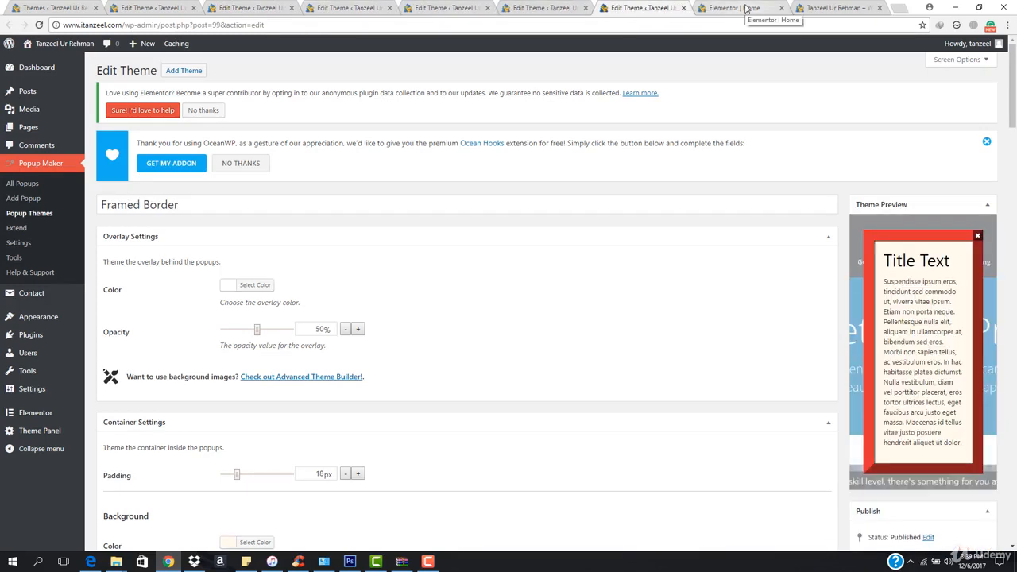
pyautogui.click(569, 7)
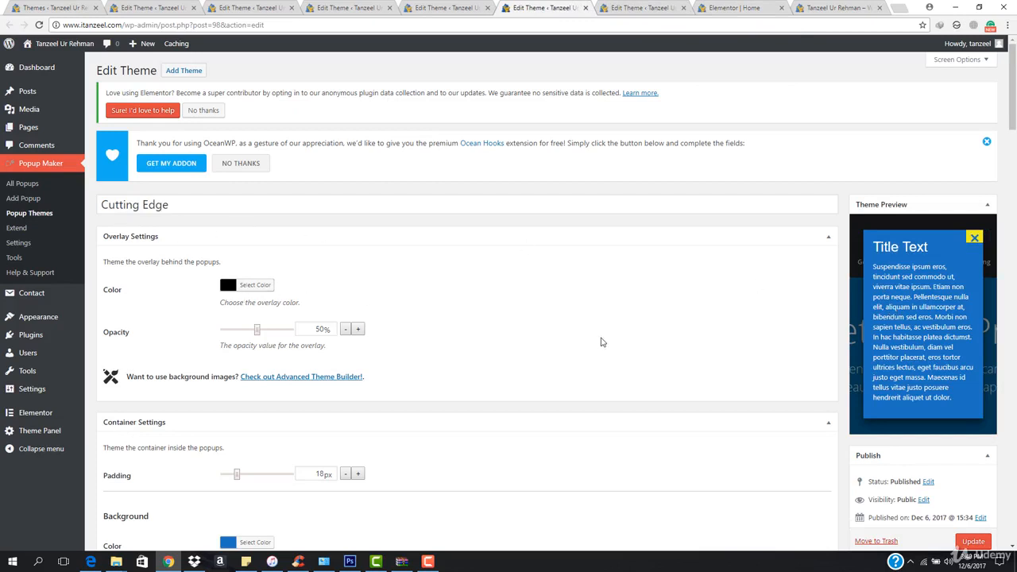
# Try a light blue overlay color, #21a4d3, at 72% opacity in the Cutting Edge theme
pyautogui.scroll(-2, 872, 293)
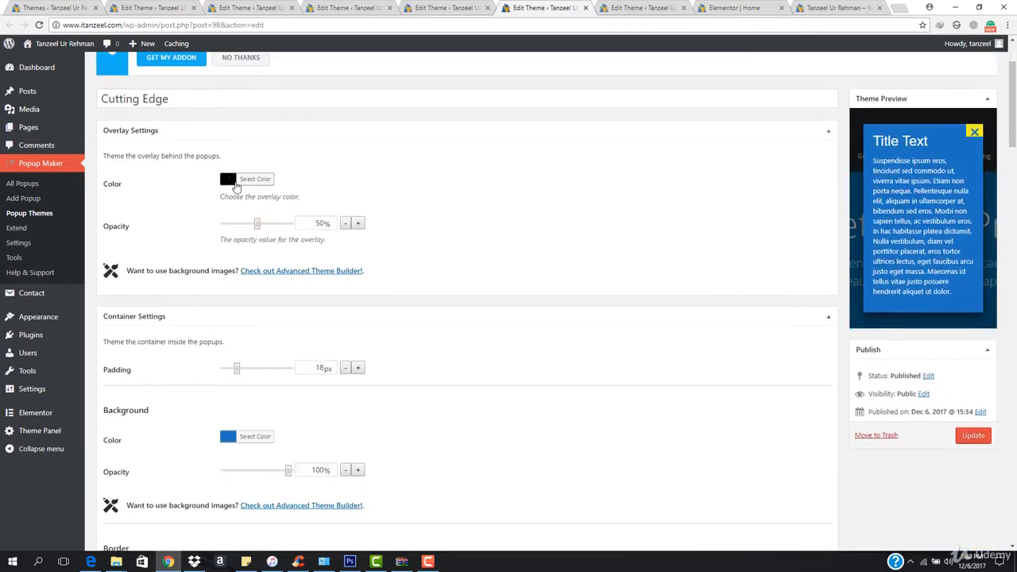
pyautogui.click(238, 179)
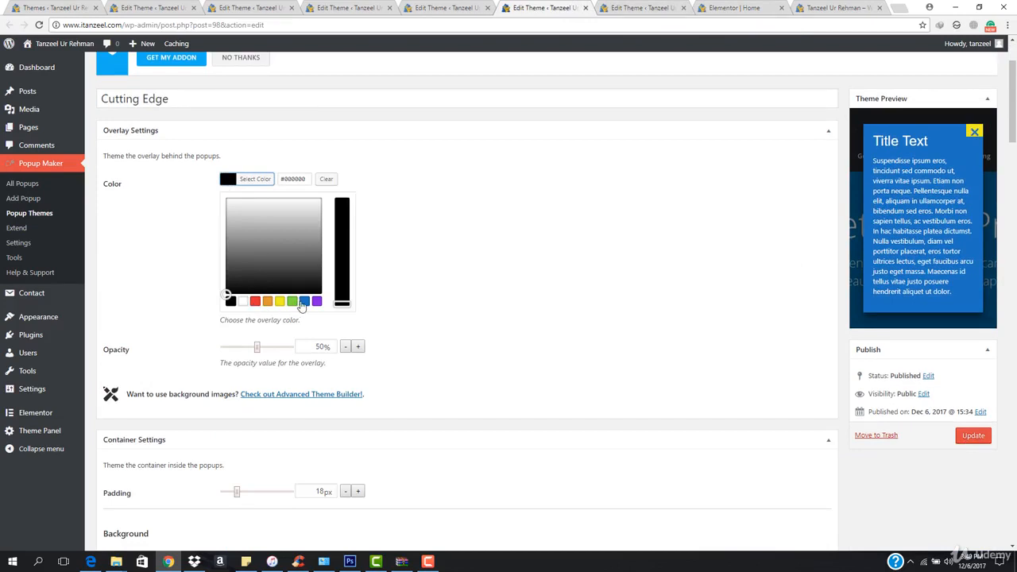
pyautogui.click(303, 302)
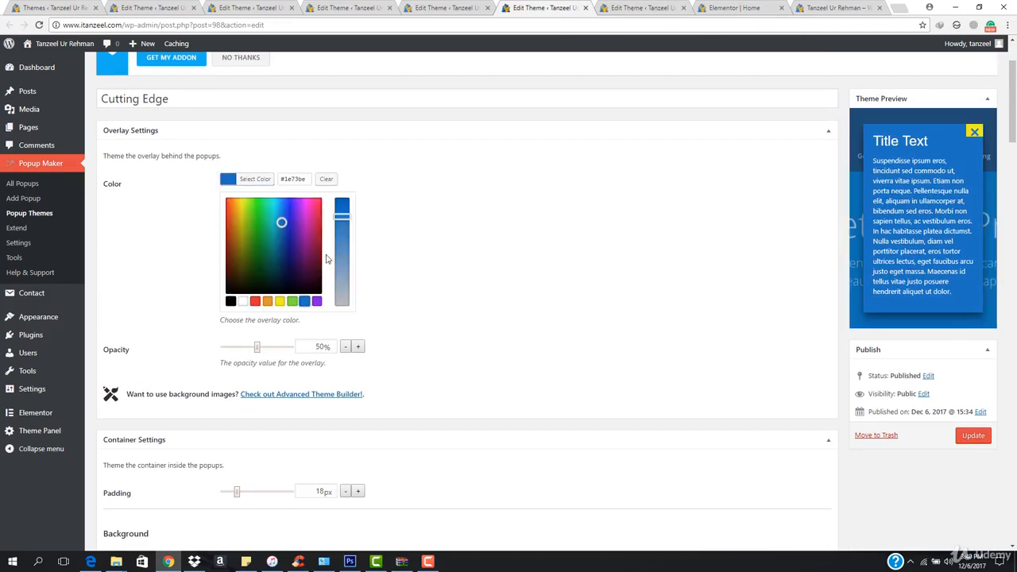
pyautogui.moveTo(284, 224); pyautogui.dragTo(282, 215)
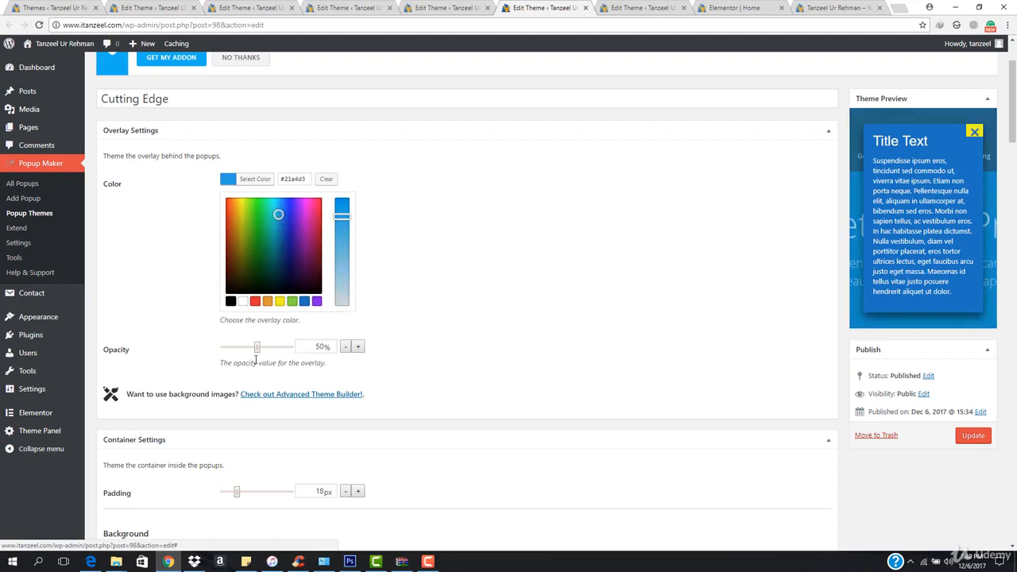
pyautogui.moveTo(256, 355); pyautogui.dragTo(272, 355)
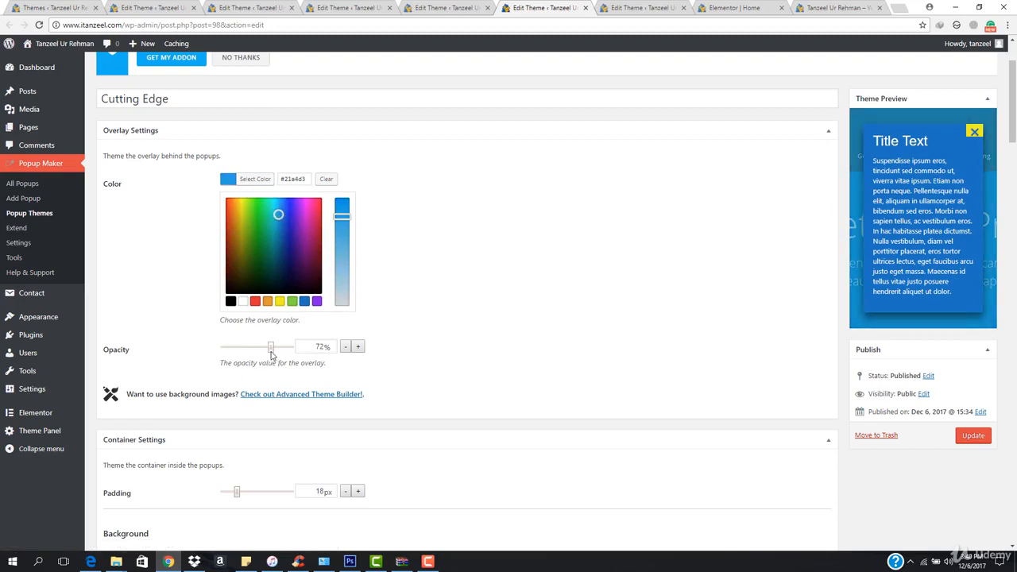
pyautogui.click(271, 355)
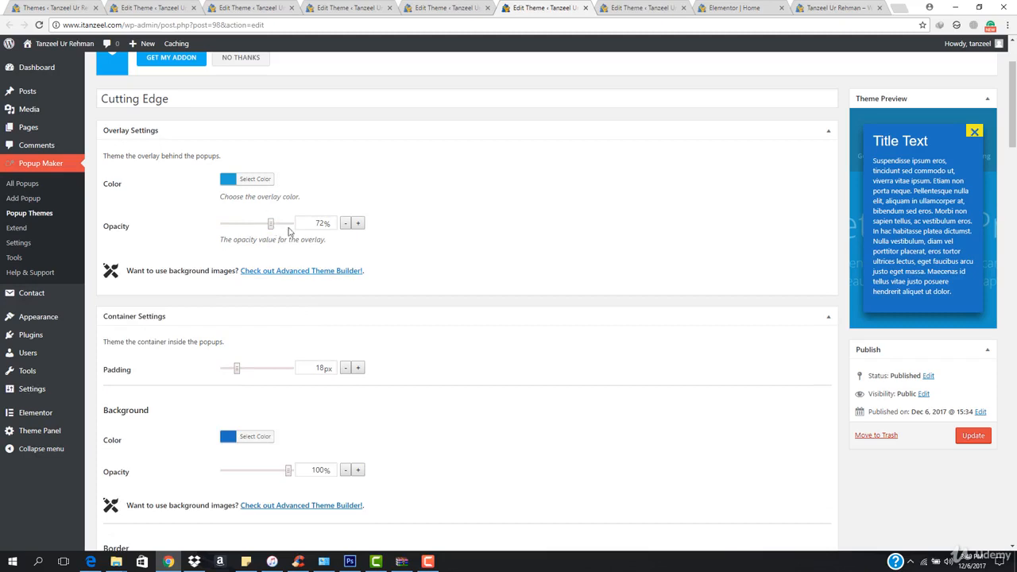
# Set the Cutting Edge overlay color to black, #000000, and its opacity to 73%
pyautogui.click(254, 182)
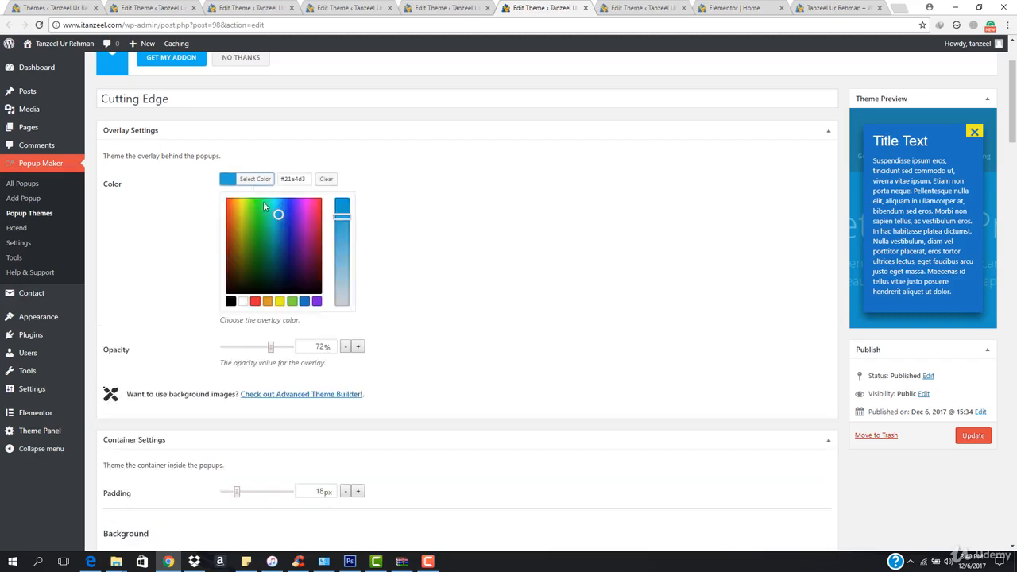
pyautogui.click(231, 302)
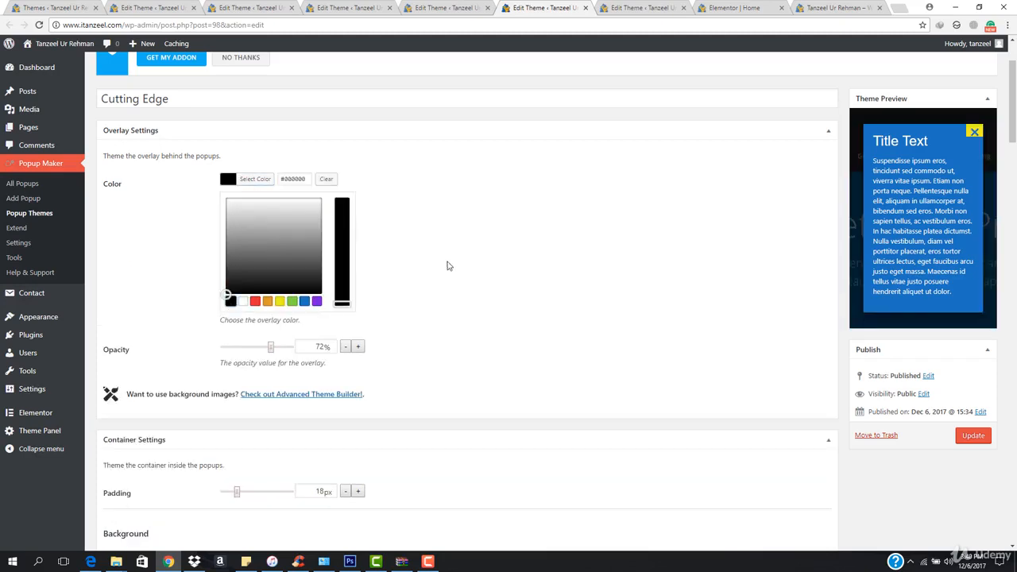
pyautogui.click(254, 178)
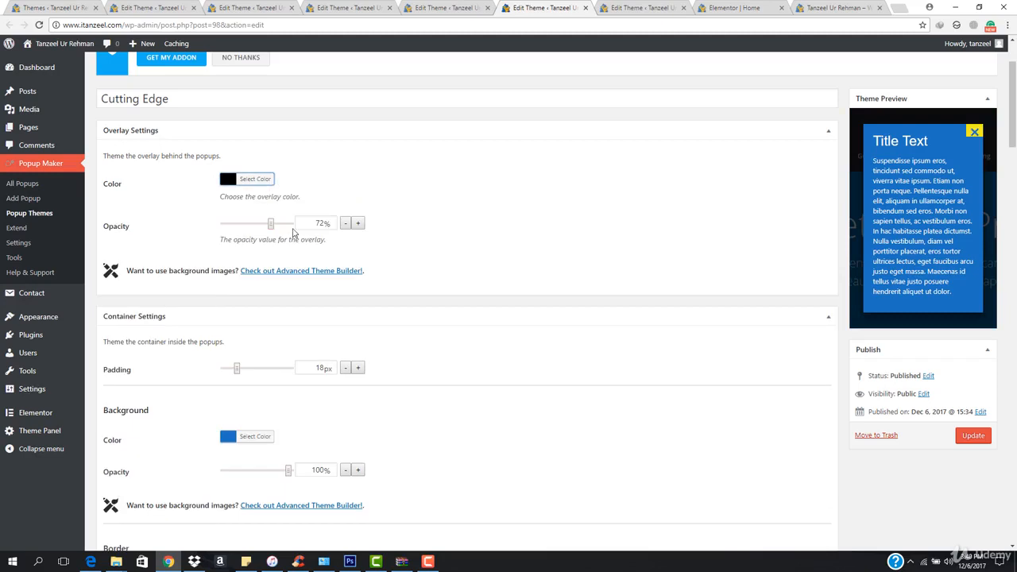
pyautogui.moveTo(271, 224)
pyautogui.mouseDown()
pyautogui.moveTo(294, 228)
pyautogui.moveTo(277, 228)
pyautogui.mouseUp()
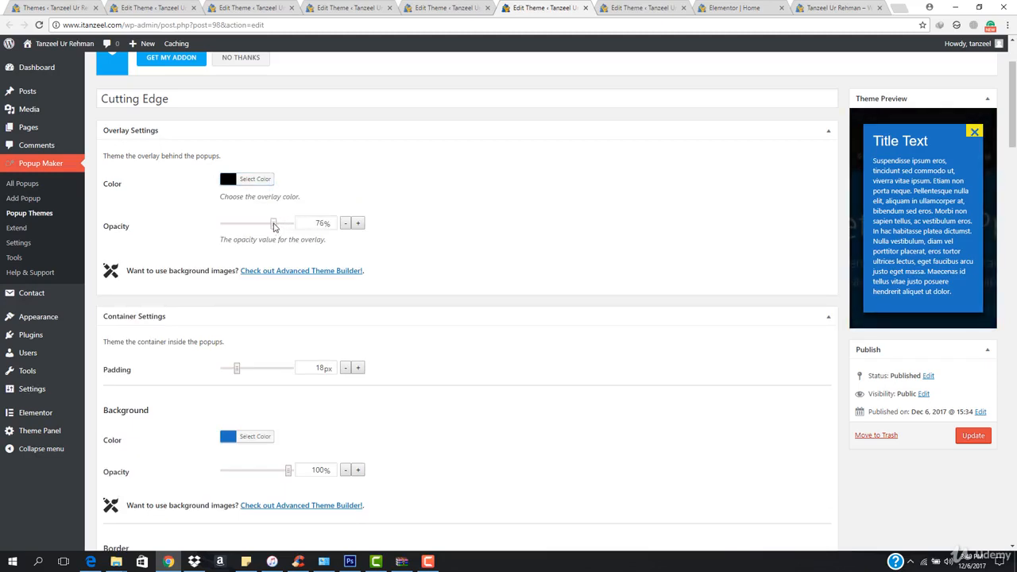
# Set the container background color to white, #ffffff, and check it in the theme preview
pyautogui.scroll(-2, 239, 306)
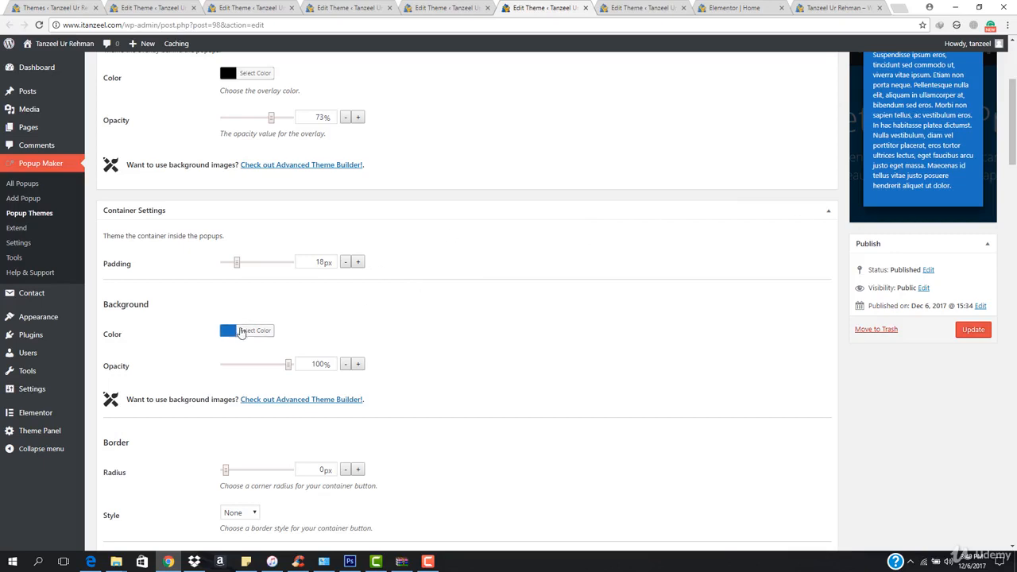
pyautogui.click(242, 330)
pyautogui.click(247, 451)
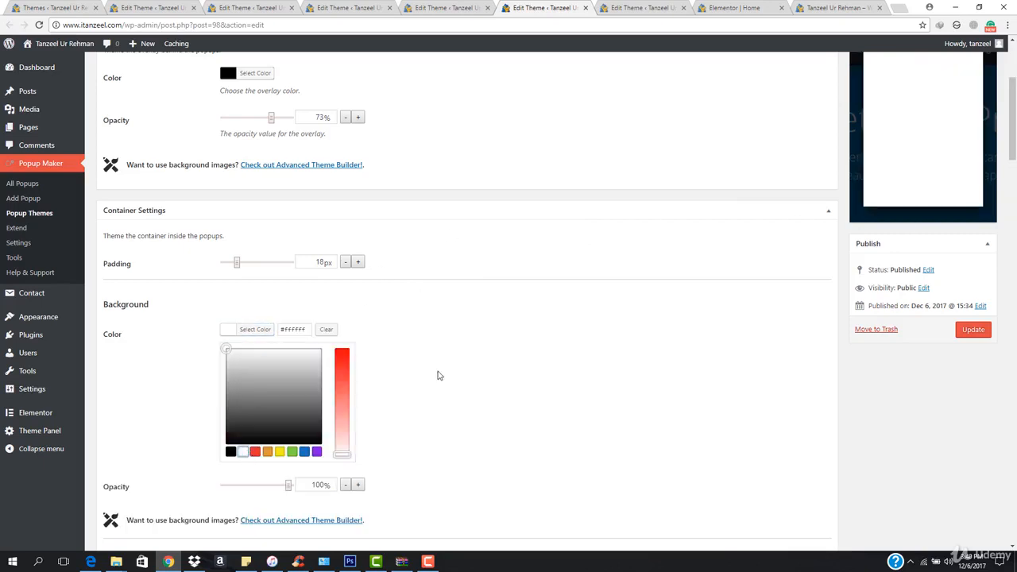
pyautogui.scroll(2, 437, 377)
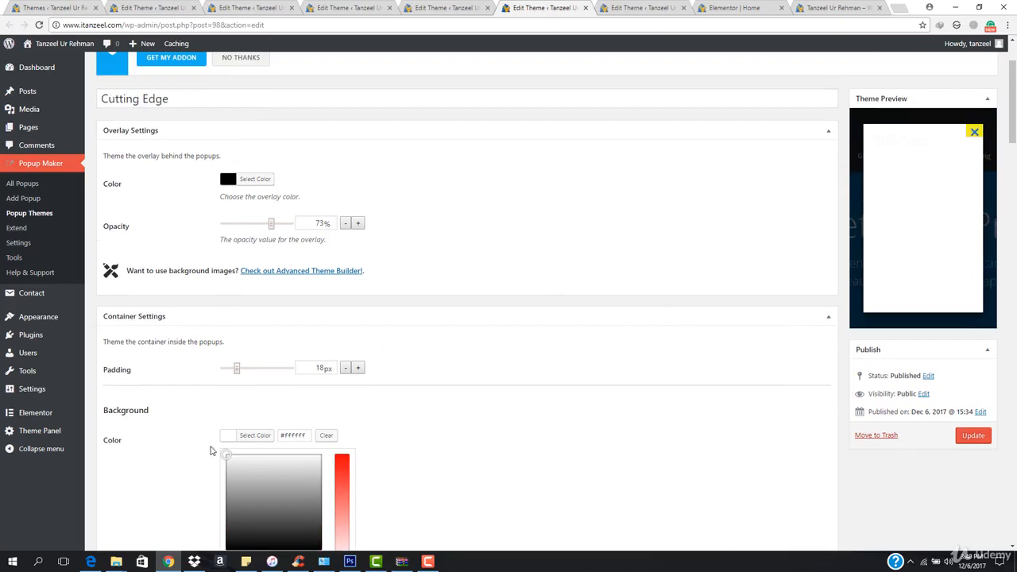
pyautogui.click(245, 436)
# Set the popup title's font color to black, #000000
pyautogui.scroll(-2, 254, 421)
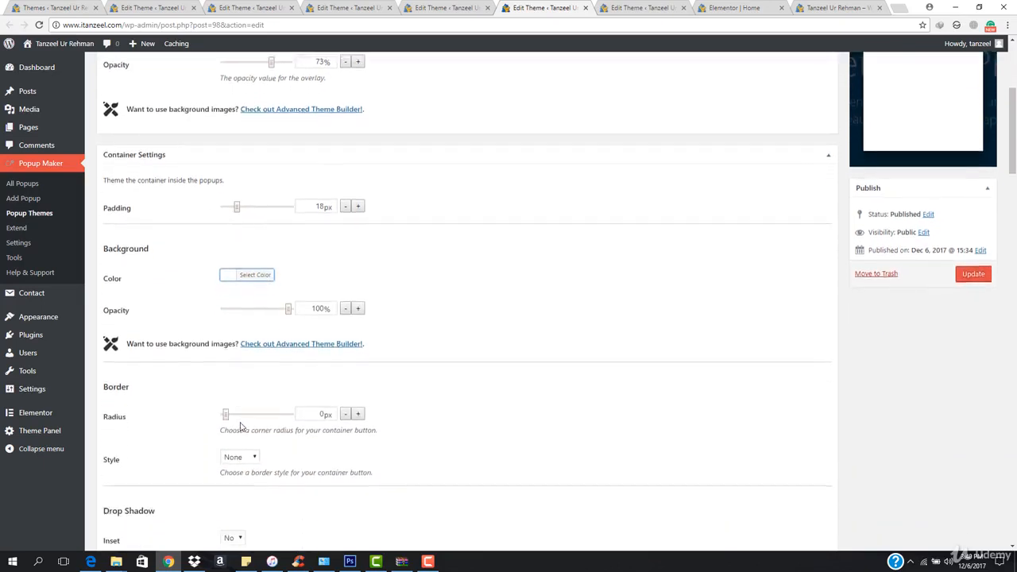
pyautogui.scroll(-2, 299, 414)
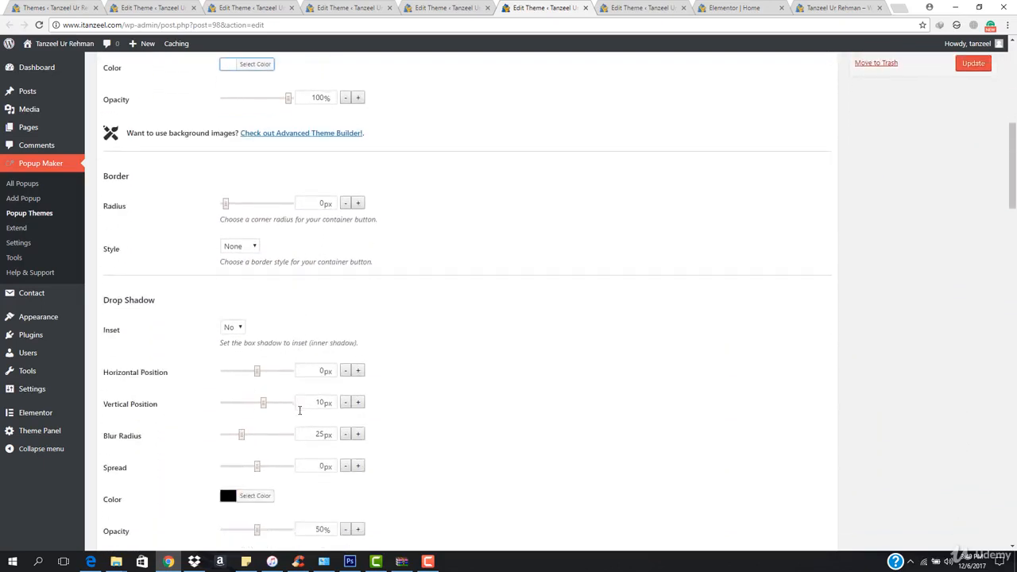
pyautogui.scroll(-3, 299, 410)
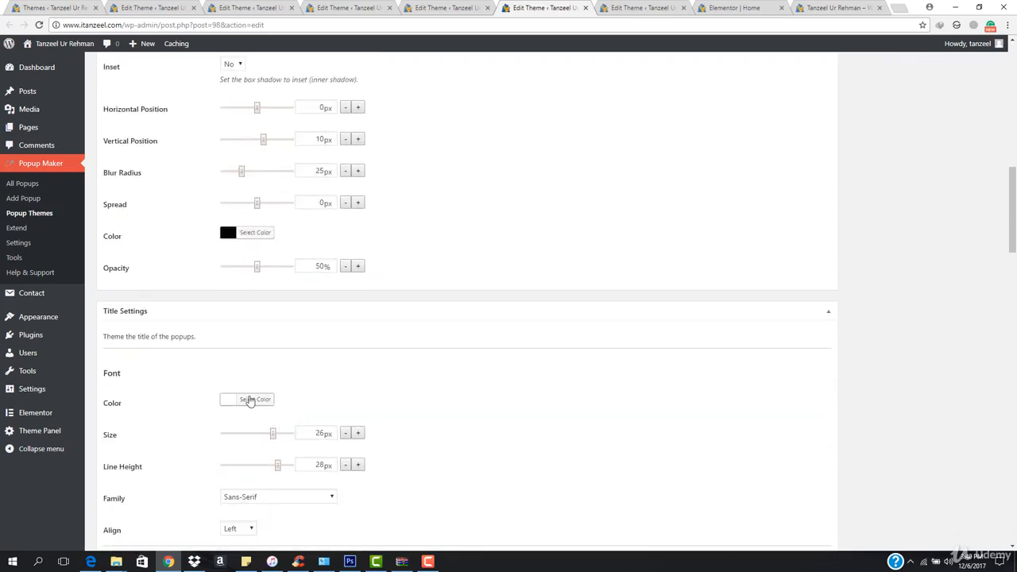
pyautogui.scroll(-2, 255, 405)
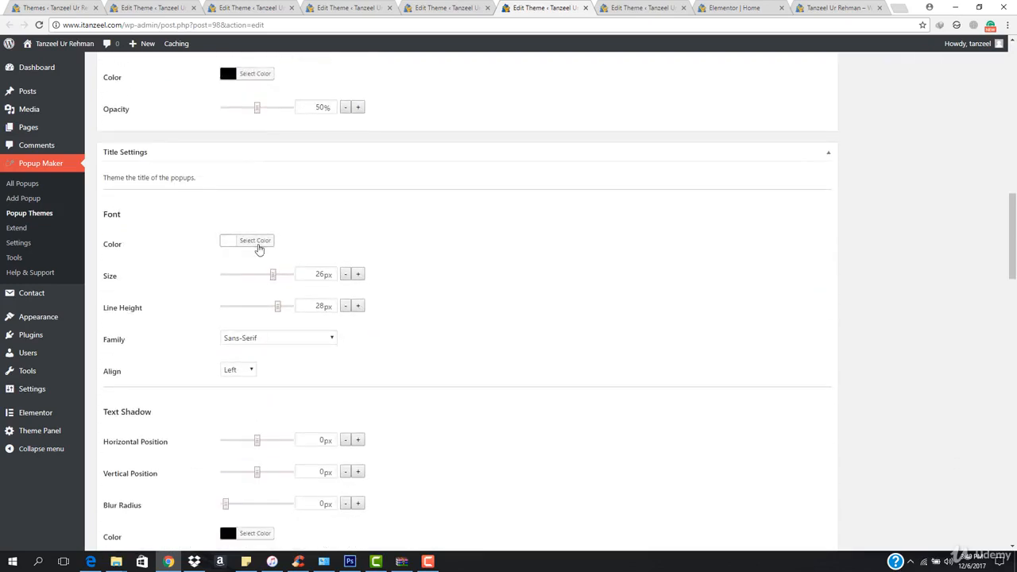
pyautogui.click(257, 241)
pyautogui.click(230, 362)
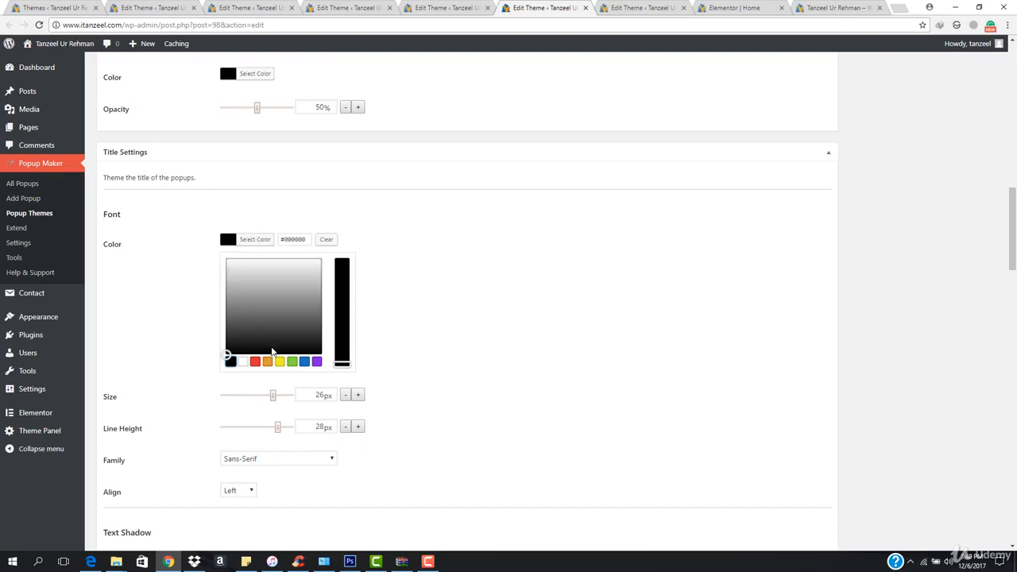
pyautogui.click(248, 241)
# Set the popup content's font color to black, #000000, and check it in the theme preview
pyautogui.scroll(-2, 249, 259)
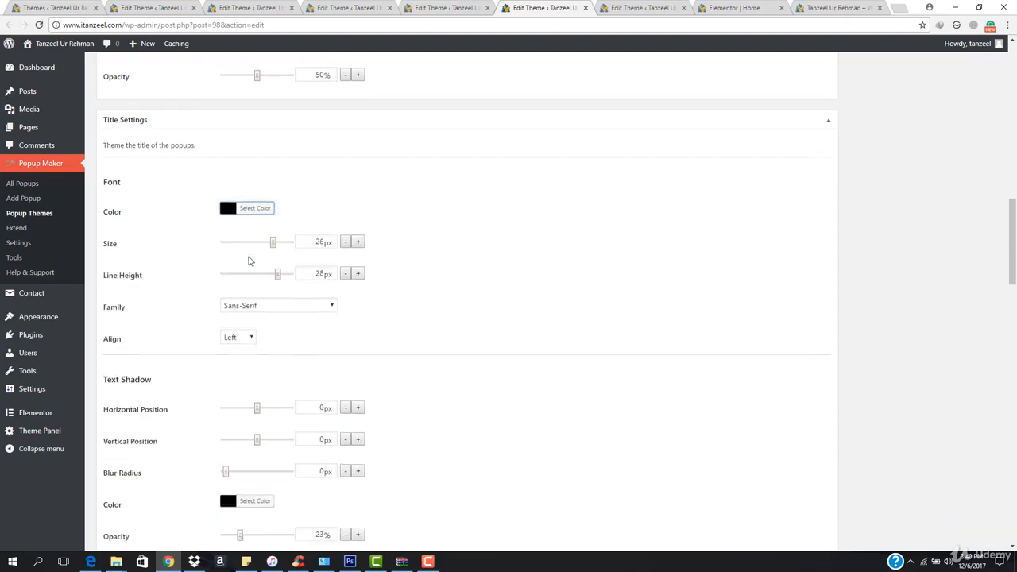
pyautogui.scroll(-1, 279, 397)
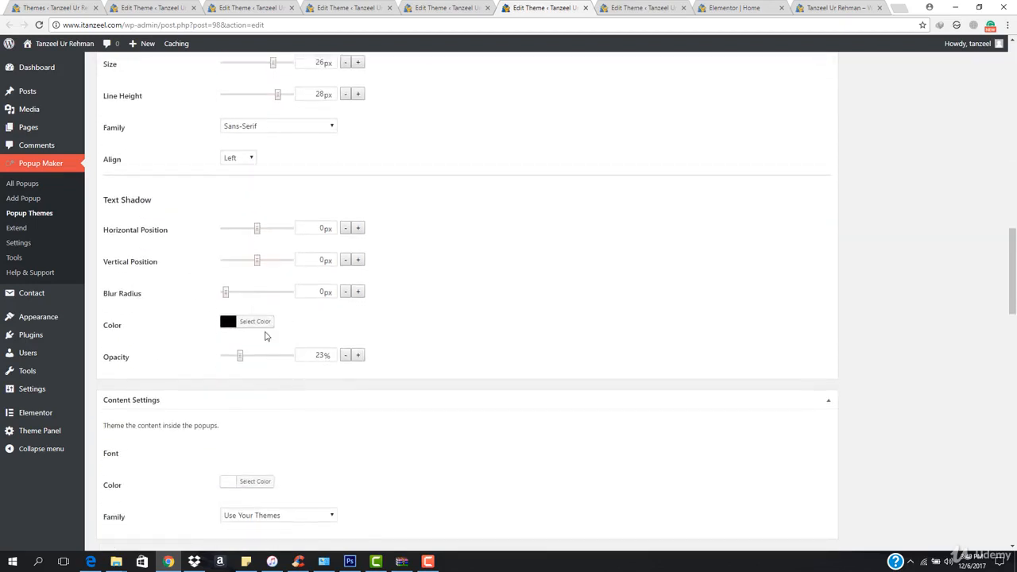
pyautogui.scroll(-2, 267, 337)
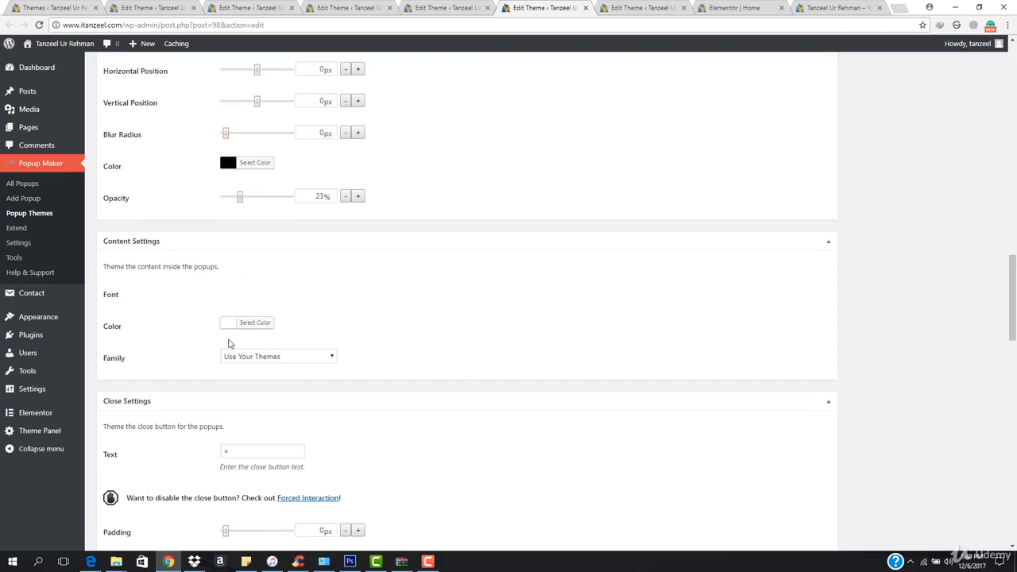
pyautogui.scroll(8, 579, 273)
pyautogui.scroll(8, 787, 262)
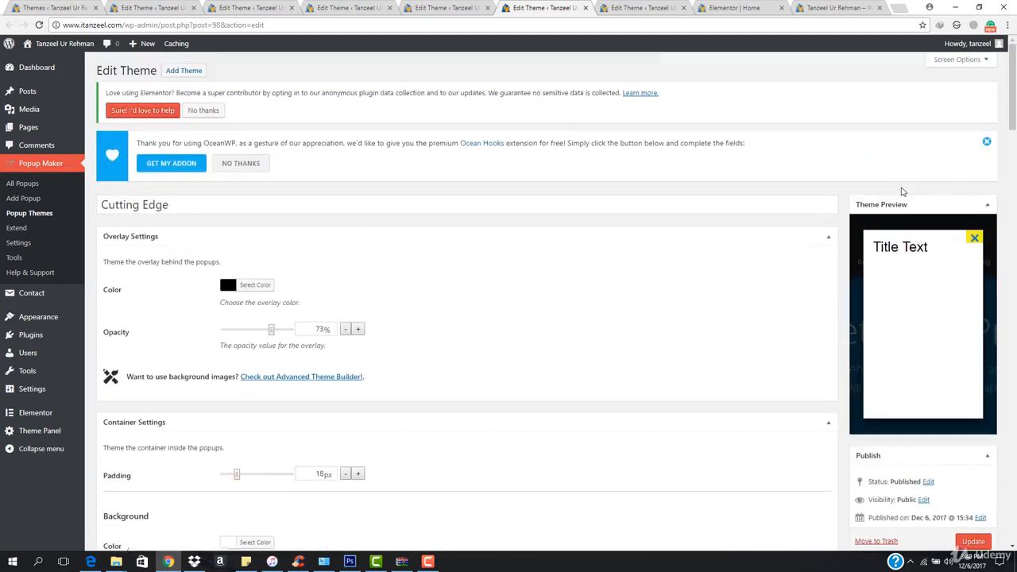
pyautogui.scroll(-15, 418, 358)
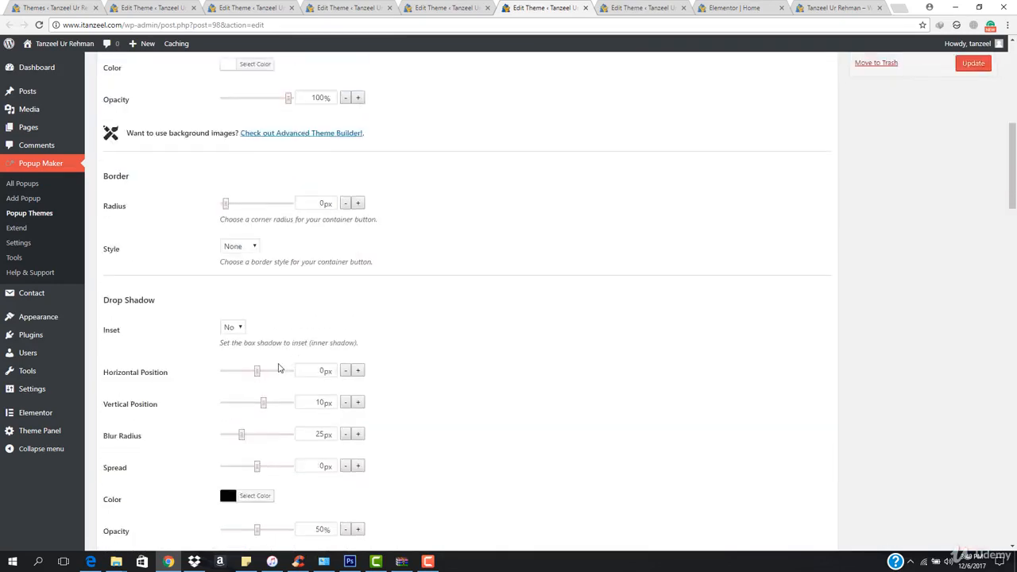
pyautogui.scroll(-2, 278, 368)
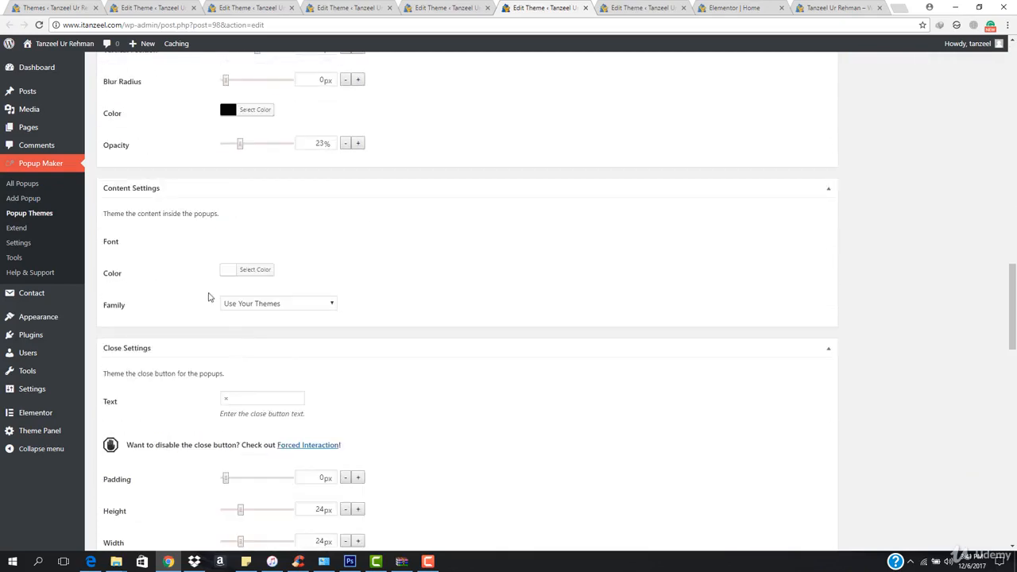
pyautogui.click(255, 269)
pyautogui.click(231, 391)
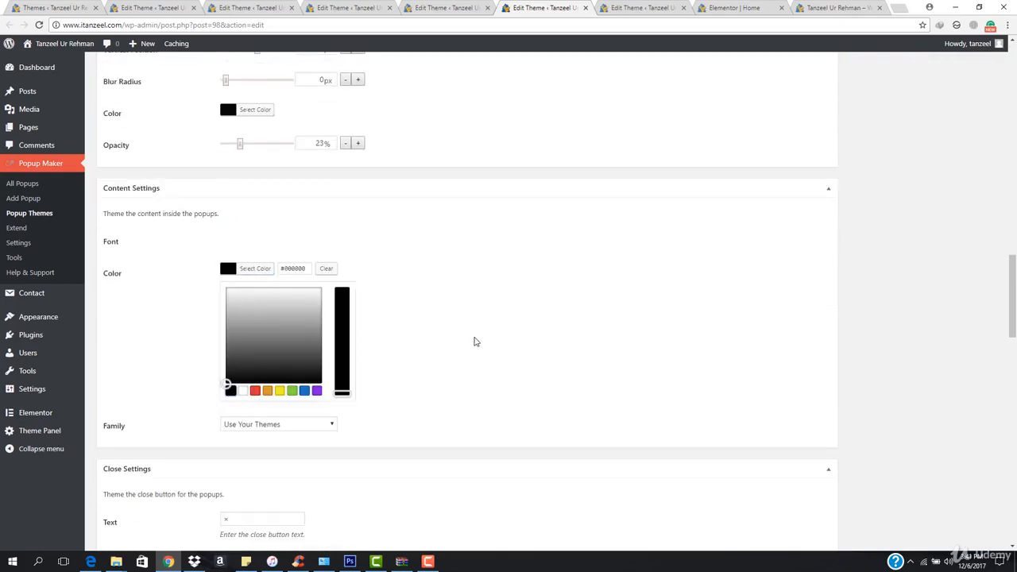
pyautogui.scroll(10, 472, 340)
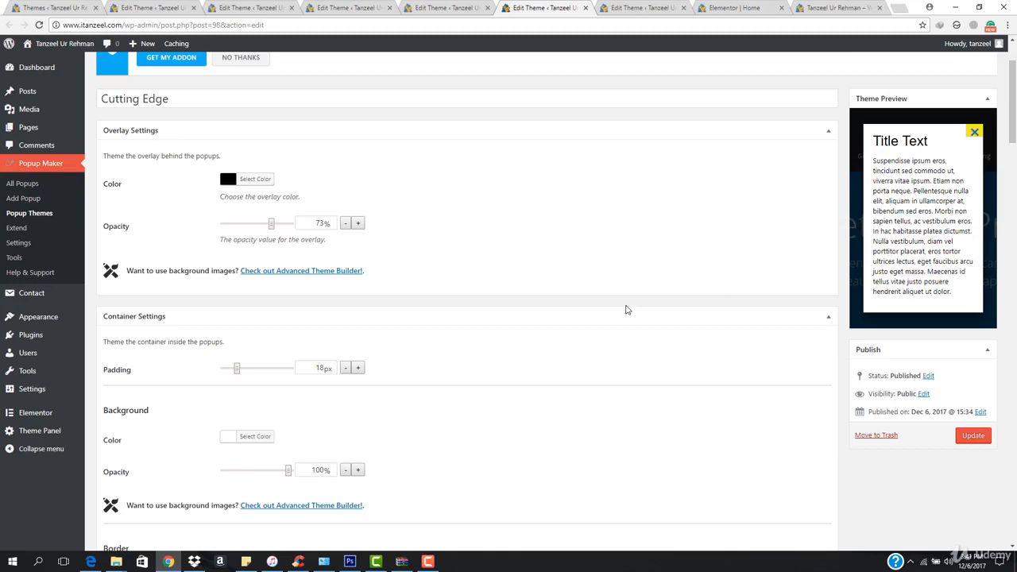
# Set the close button's background color to blue, #1e73be, in the Close Settings
pyautogui.scroll(-12, 484, 347)
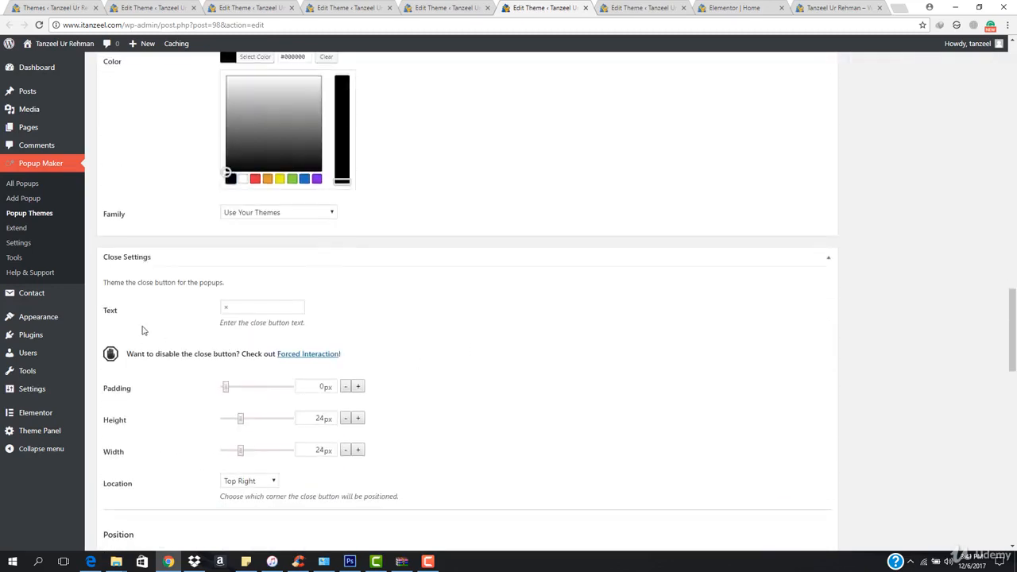
pyautogui.scroll(-1, 248, 295)
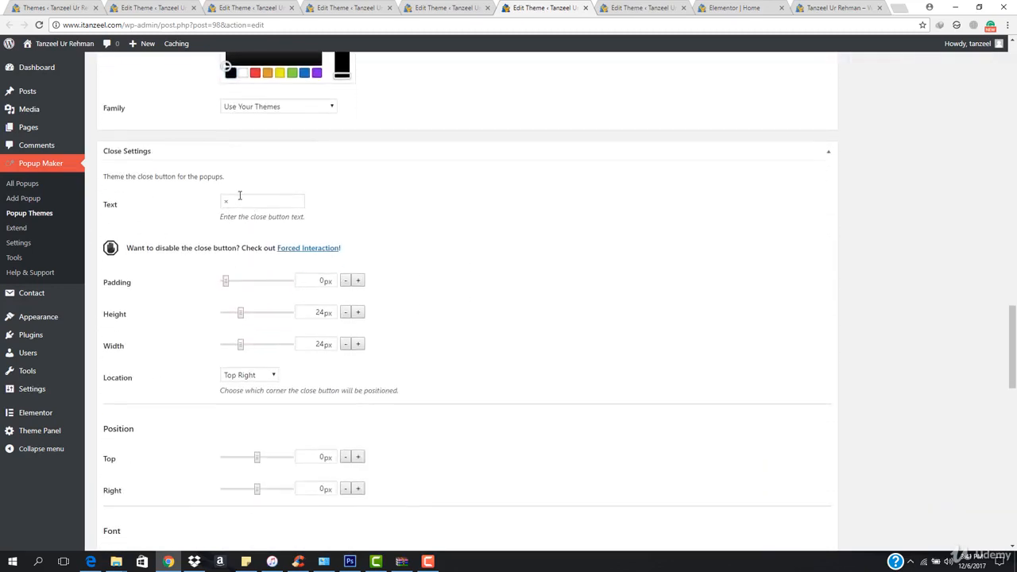
pyautogui.click(239, 196)
pyautogui.scroll(-1, 270, 204)
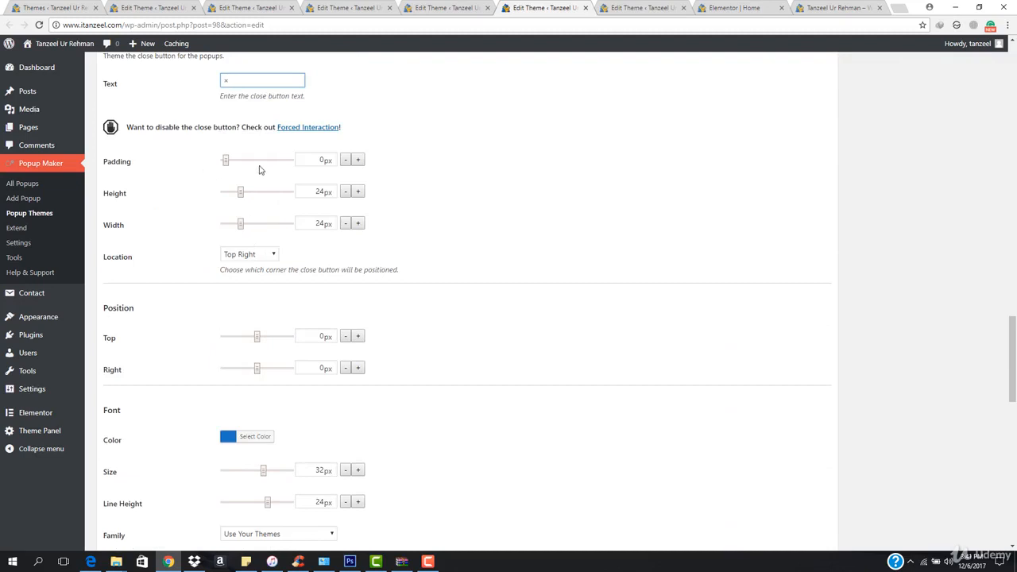
pyautogui.scroll(-1, 292, 282)
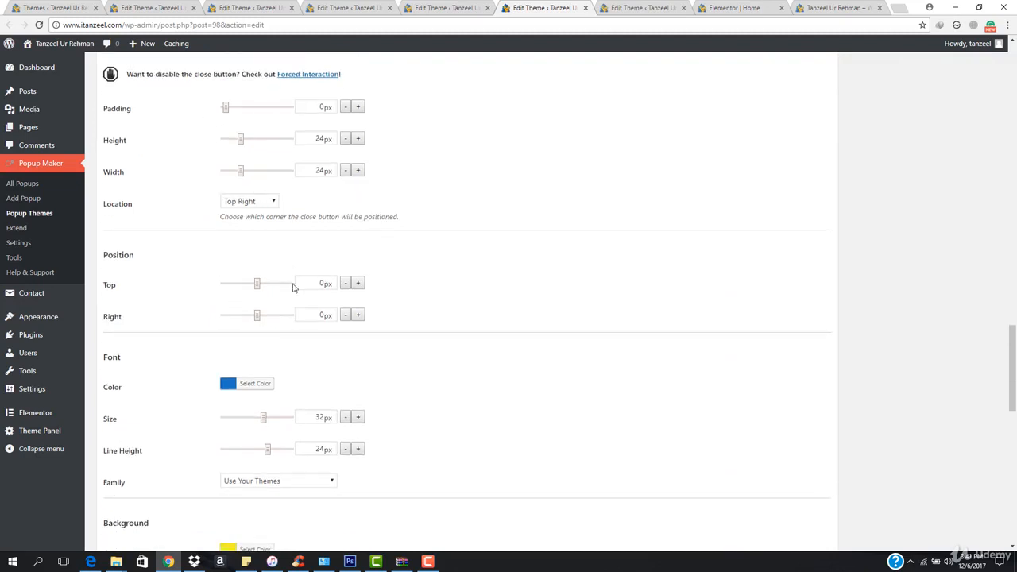
pyautogui.scroll(-1, 223, 421)
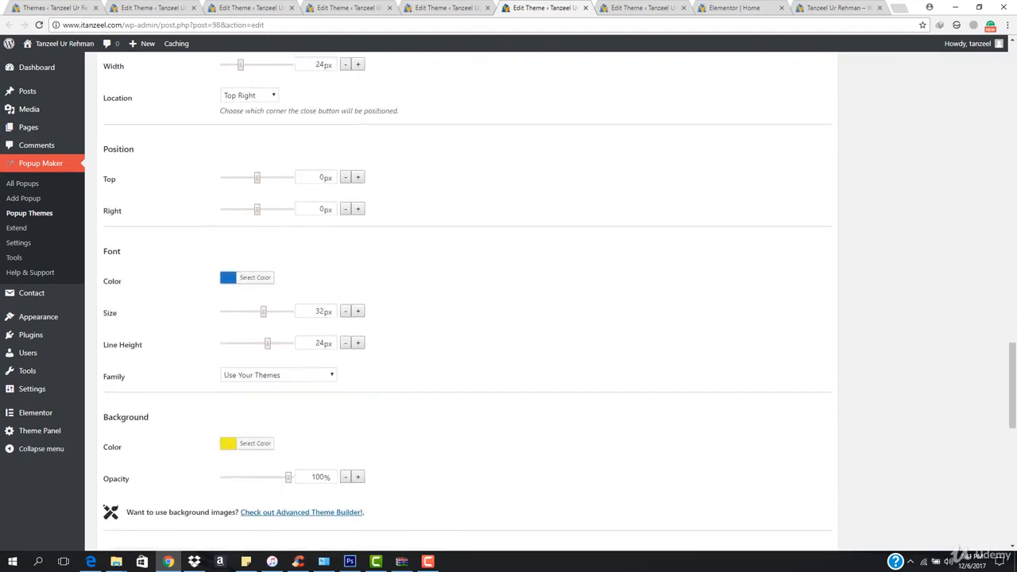
pyautogui.scroll(20, 225, 227)
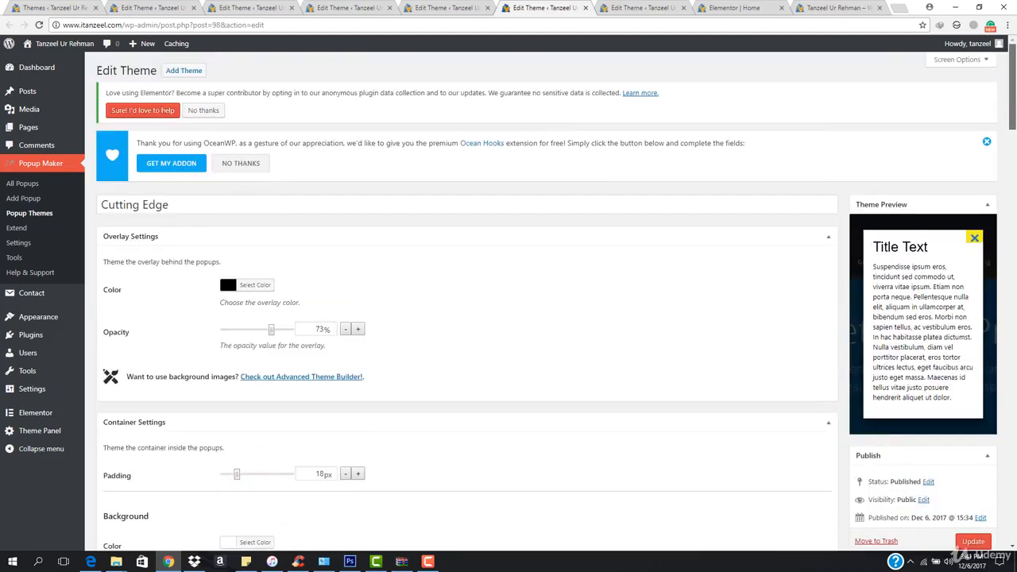
pyautogui.scroll(-20, 225, 231)
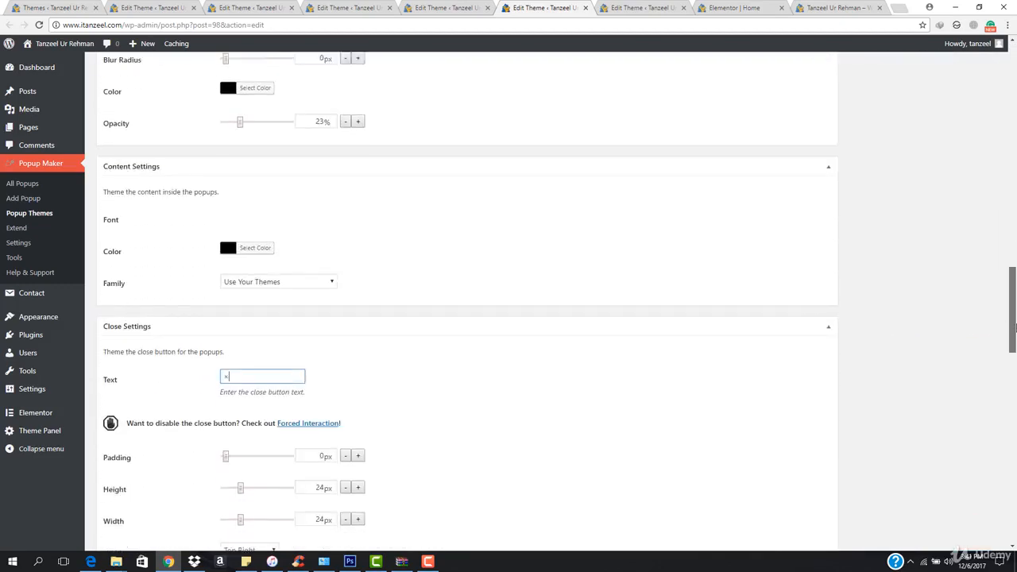
pyautogui.scroll(-5, 226, 231)
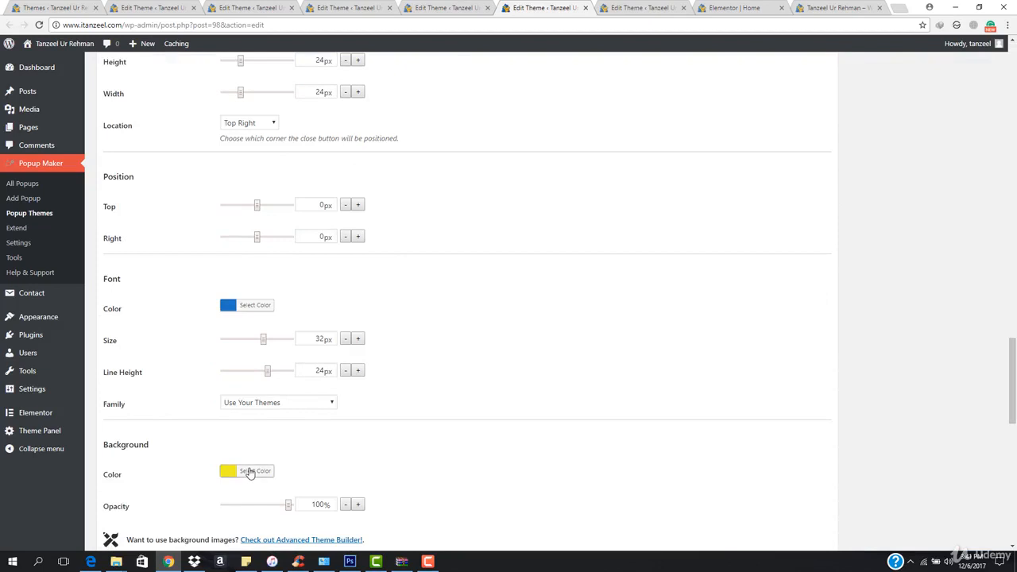
pyautogui.click(251, 471)
pyautogui.scroll(-2, 264, 476)
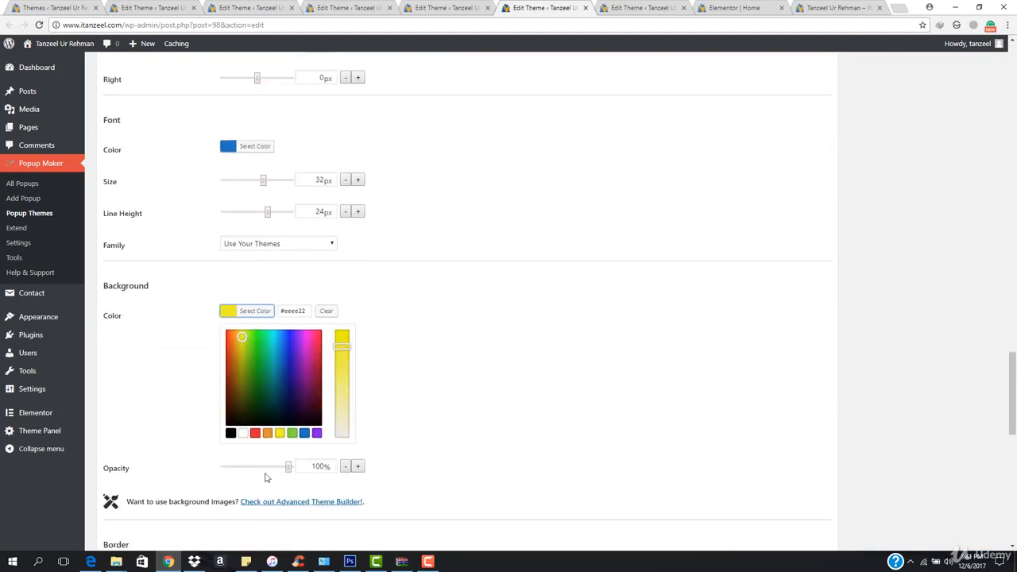
pyautogui.click(304, 434)
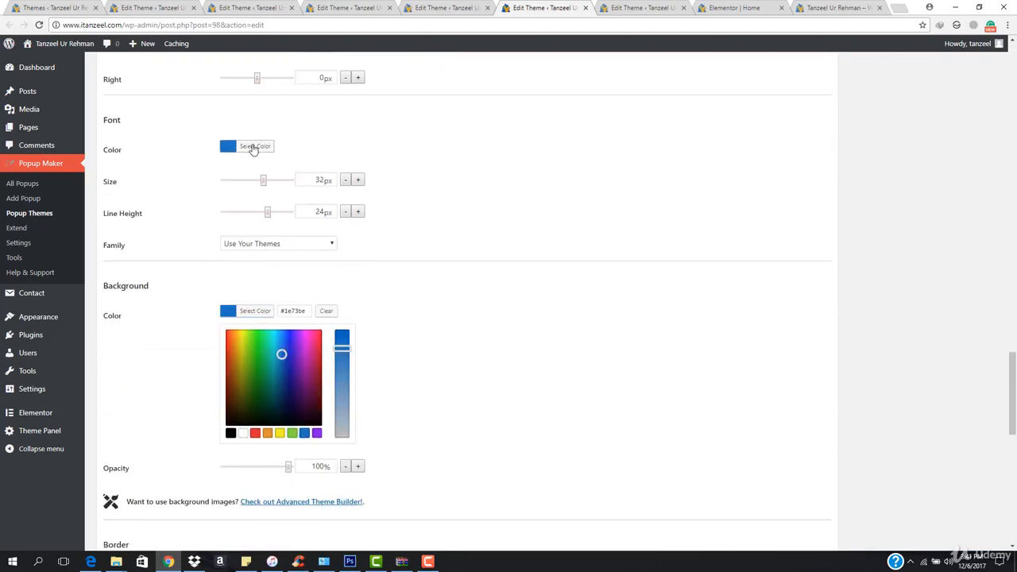
# Set the close button's font color to white, #ffffff, and check it in the theme preview
pyautogui.click(256, 146)
pyautogui.click(244, 268)
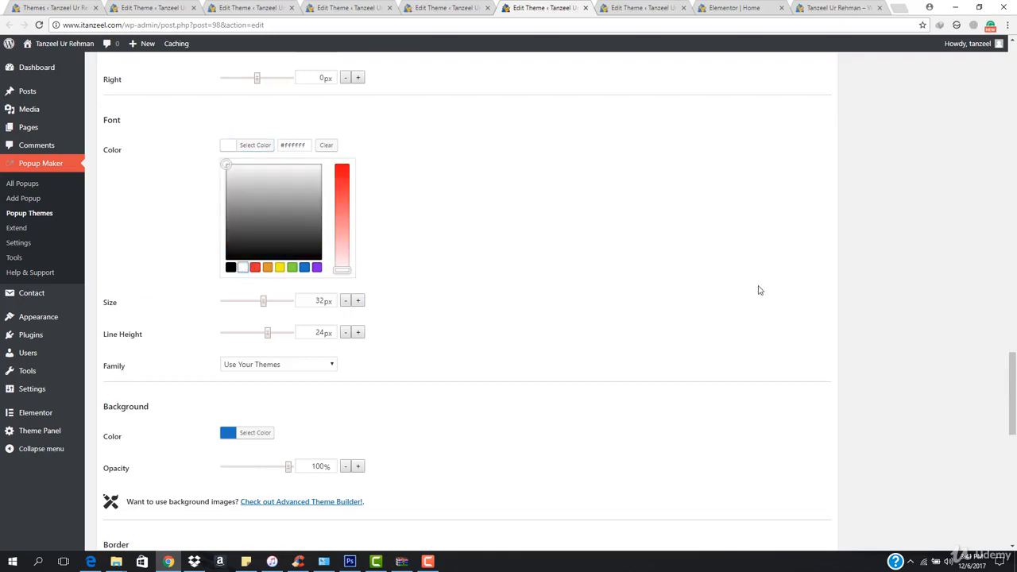
pyautogui.scroll(3, 761, 291)
pyautogui.scroll(15, 509, 302)
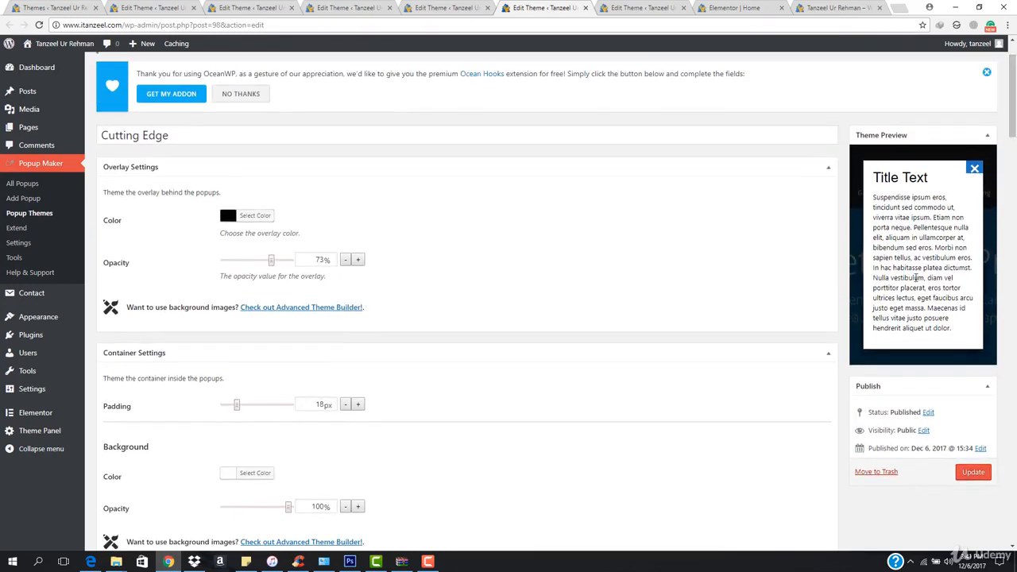
# Try the Ridge border style on the popup container and check it in the theme preview
pyautogui.scroll(-3, 159, 252)
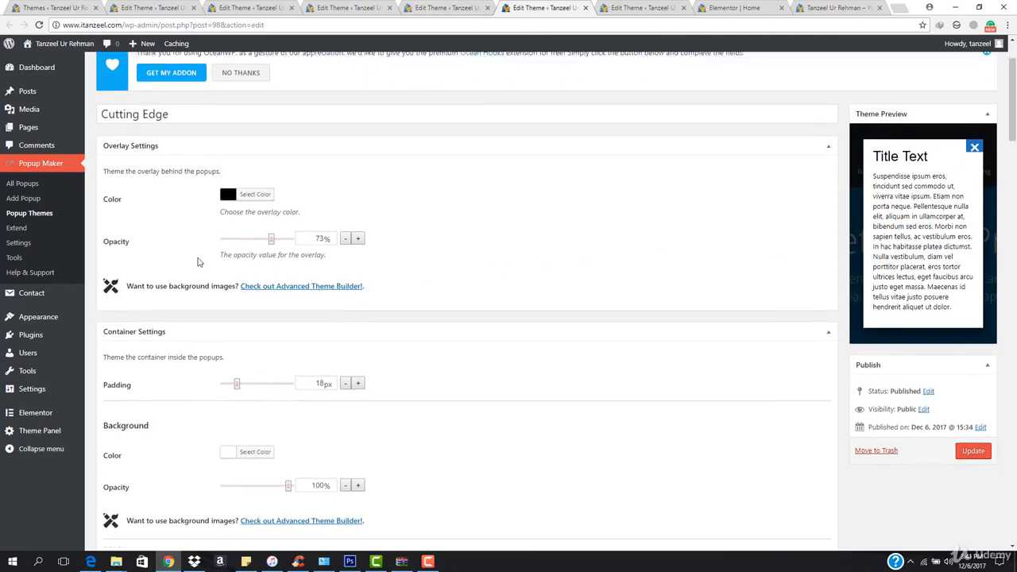
pyautogui.scroll(-3, 181, 313)
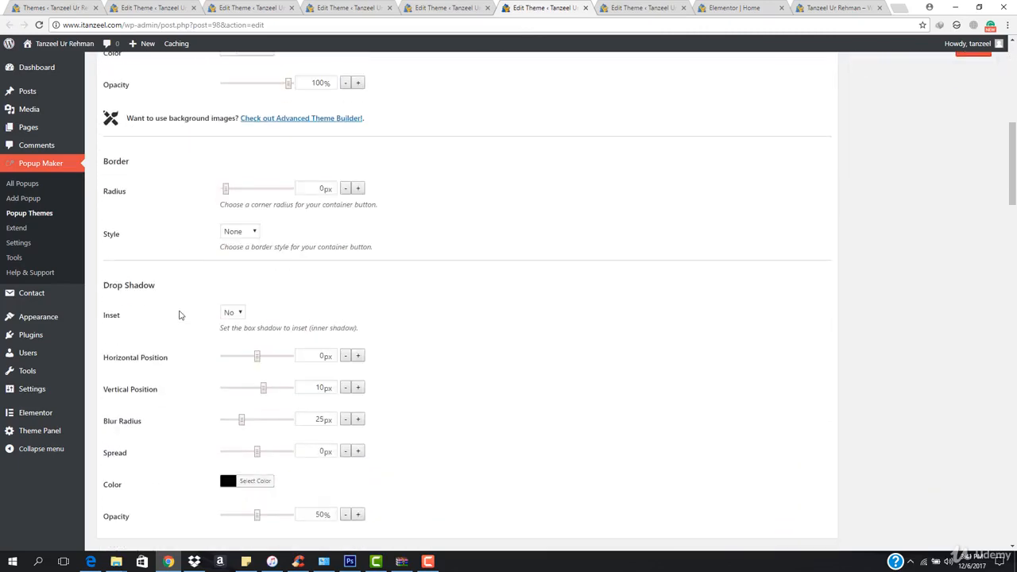
pyautogui.click(239, 232)
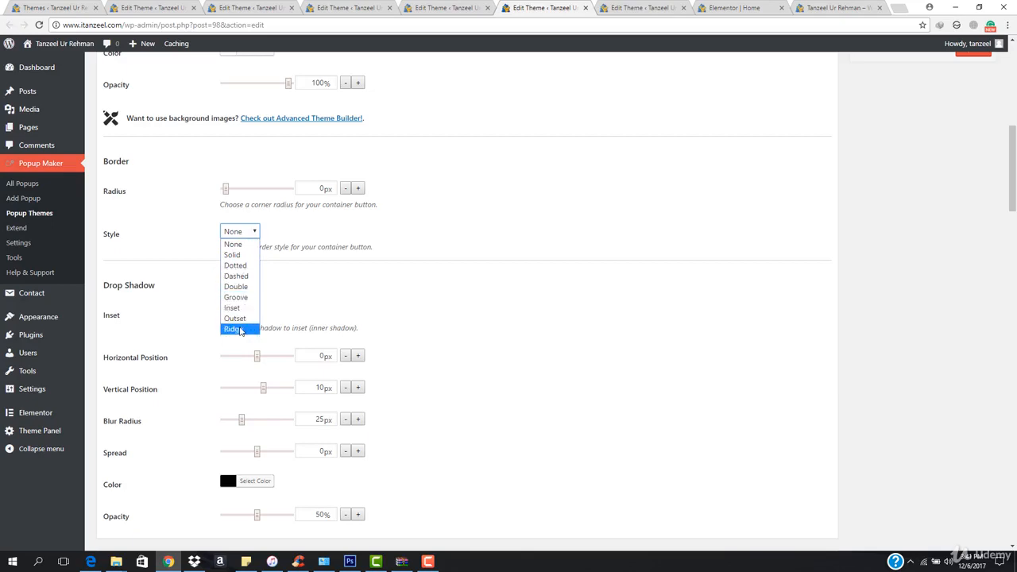
pyautogui.click(233, 329)
pyautogui.scroll(6, 522, 253)
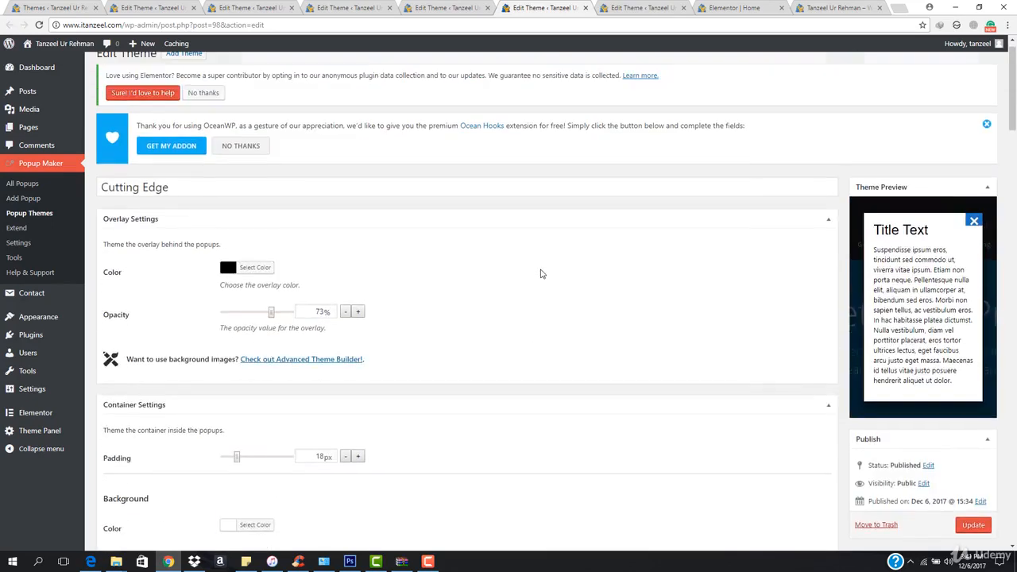
pyautogui.scroll(-5, 541, 274)
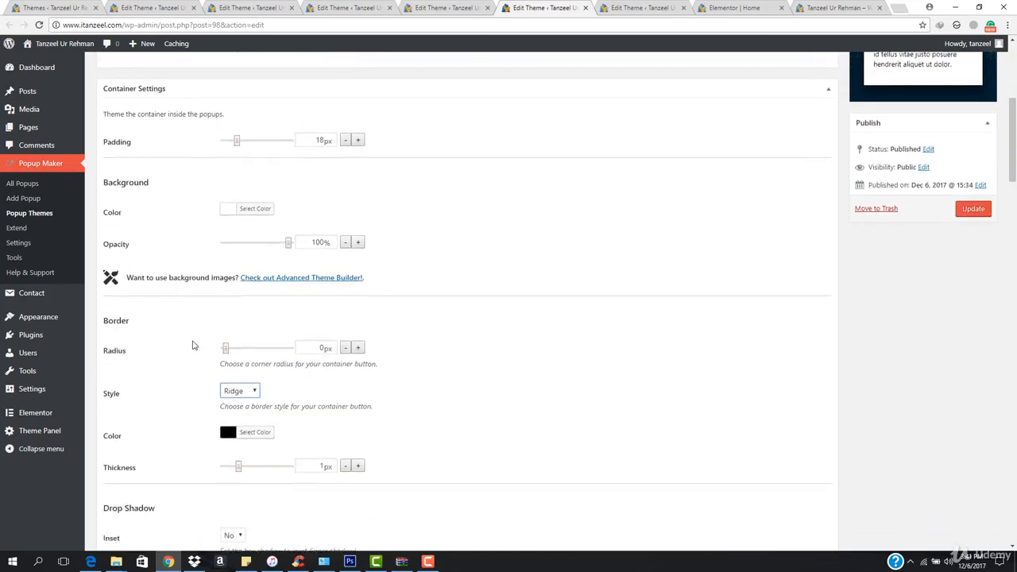
# Try the Groove border style with a 3 px thickness on the popup container and check the theme preview
pyautogui.click(254, 334)
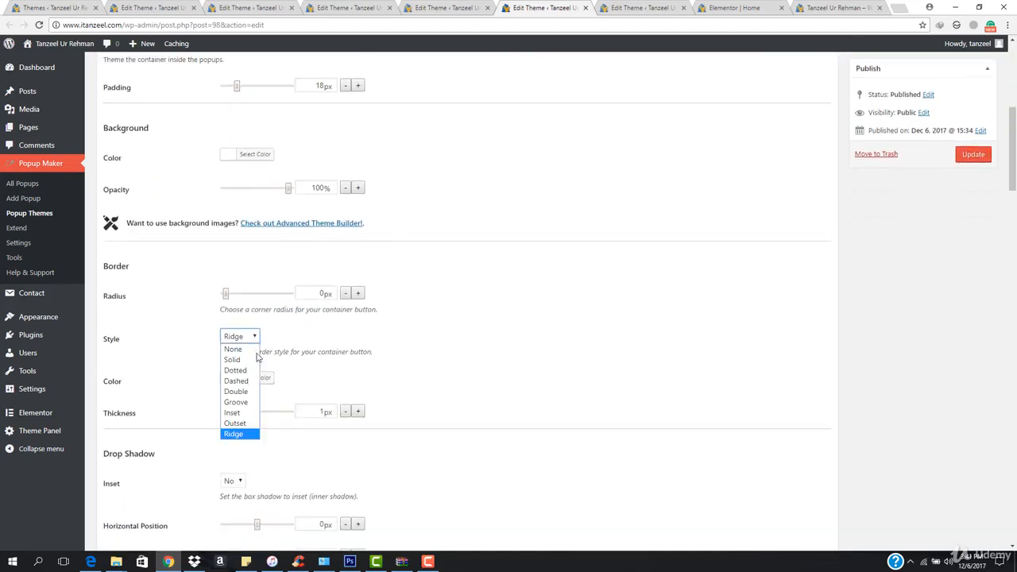
pyautogui.click(247, 403)
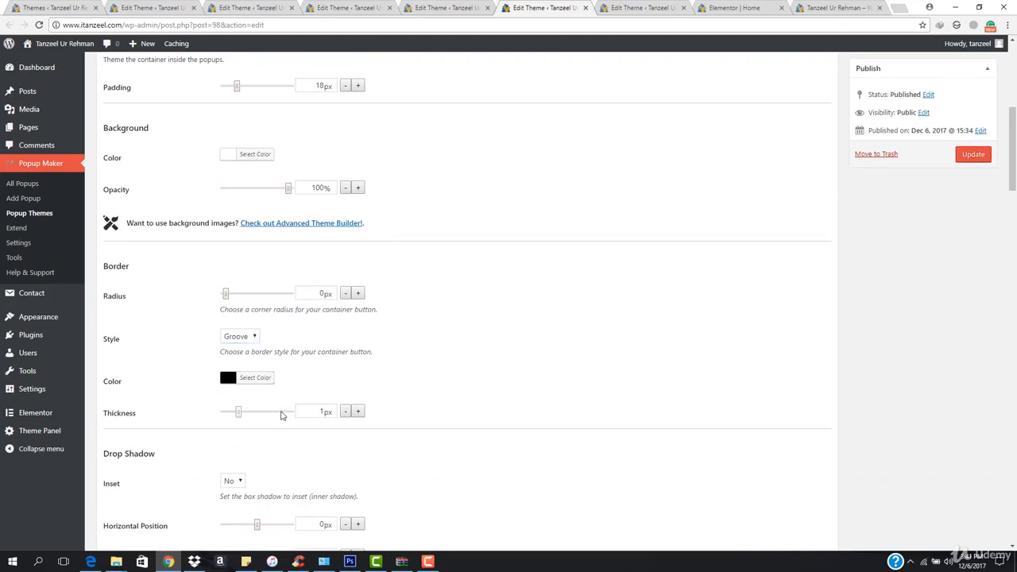
pyautogui.scroll(2, 604, 301)
pyautogui.scroll(2, 603, 301)
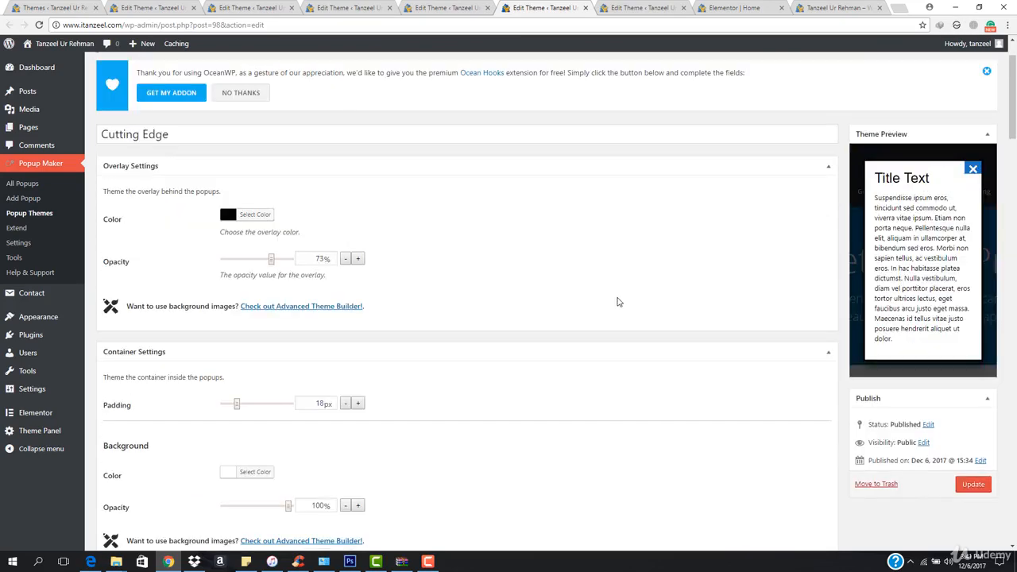
pyautogui.scroll(-4, 619, 302)
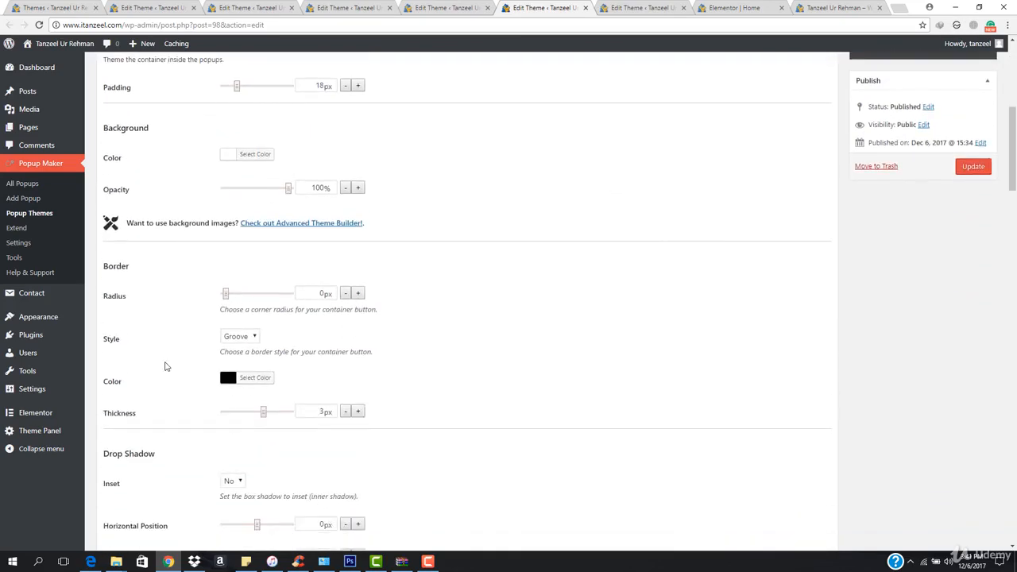
# Reset the popup container's border style to None
pyautogui.click(229, 380)
pyautogui.click(238, 336)
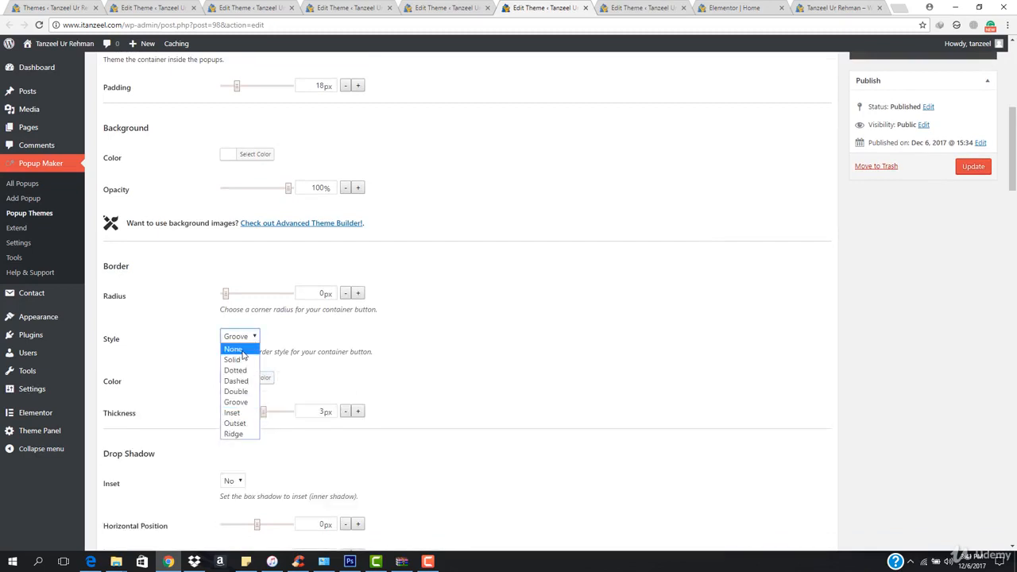
pyautogui.click(238, 347)
# Review the remaining drop shadow, title, content and close button settings down to the end of the theme page
pyautogui.scroll(-4, 230, 345)
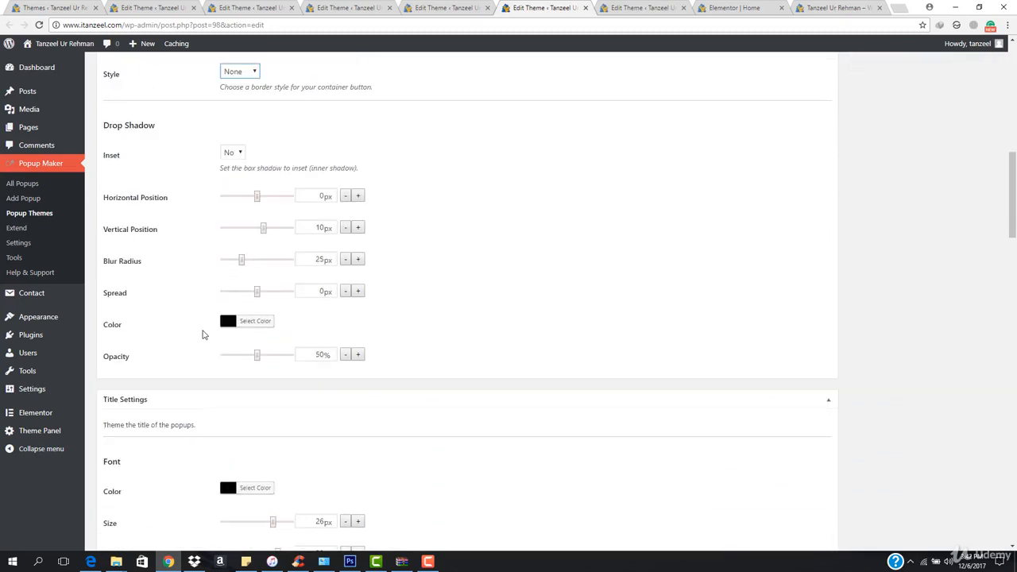
pyautogui.scroll(-3, 202, 335)
pyautogui.scroll(-8, 202, 335)
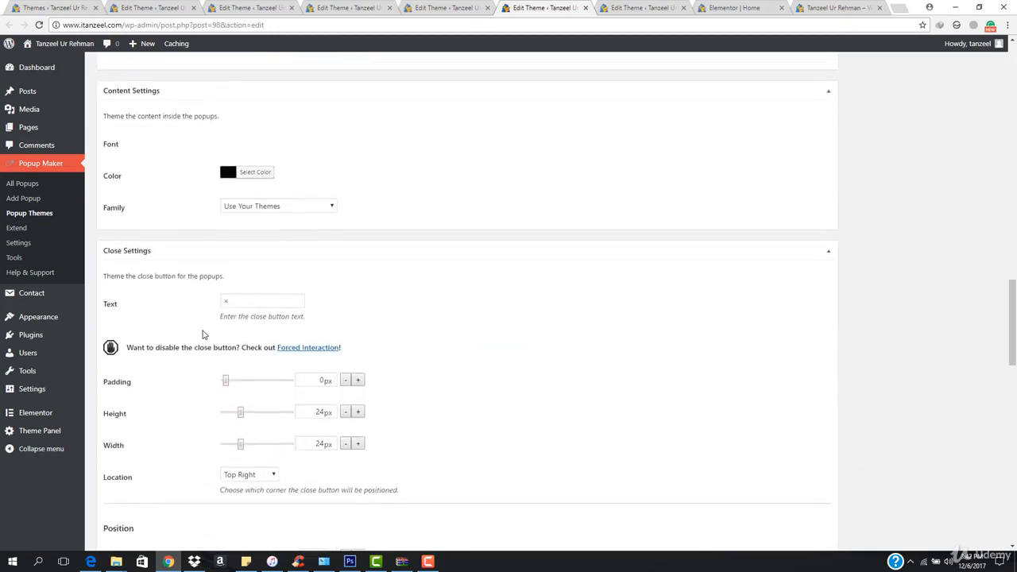
pyautogui.scroll(-5, 202, 335)
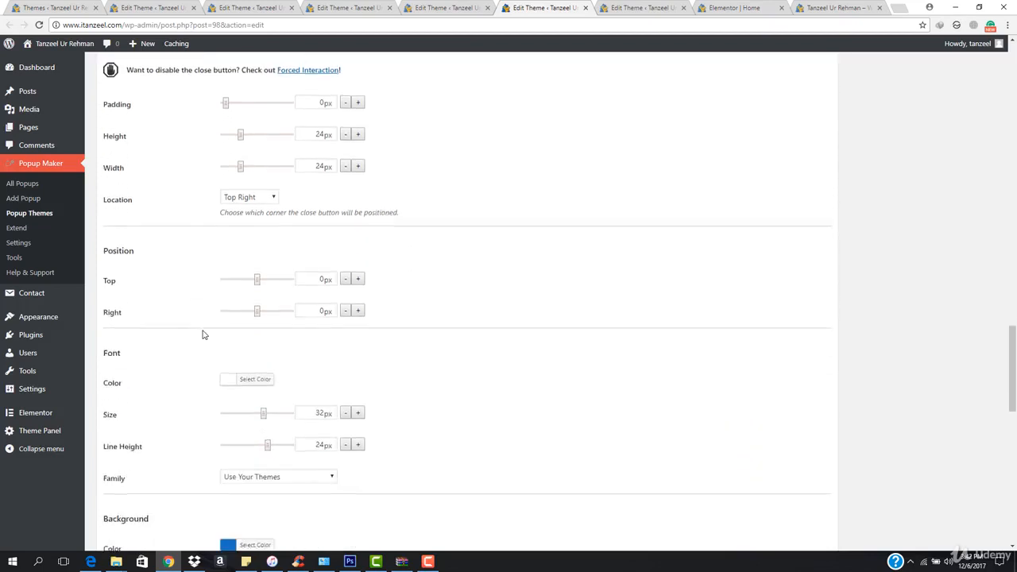
pyautogui.scroll(-6, 202, 335)
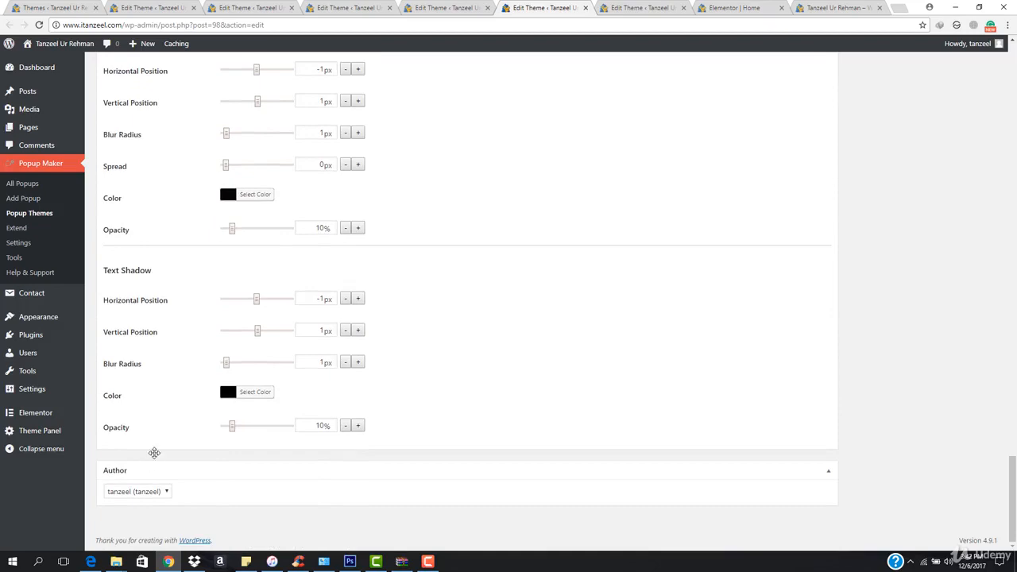
pyautogui.scroll(10, 161, 370)
pyautogui.scroll(15, 162, 375)
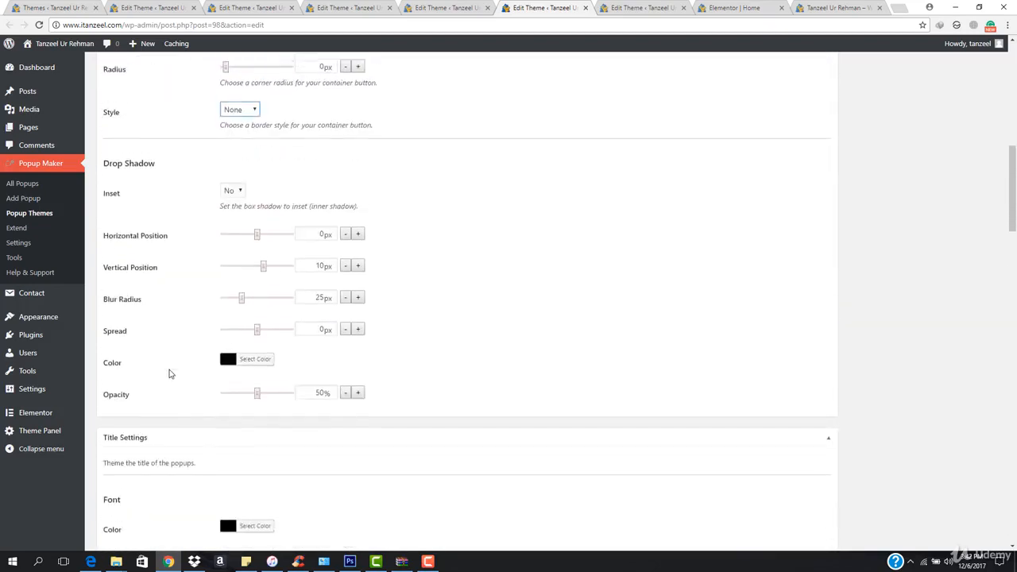
# Update the Cutting Edge theme and reload the site's live home page
pyautogui.scroll(-2, 688, 367)
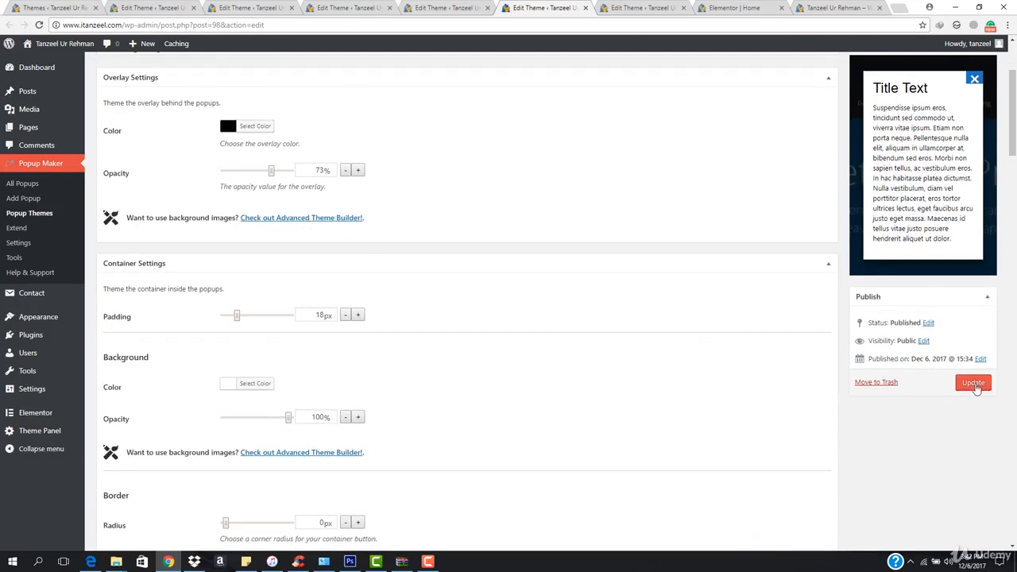
pyautogui.click(974, 385)
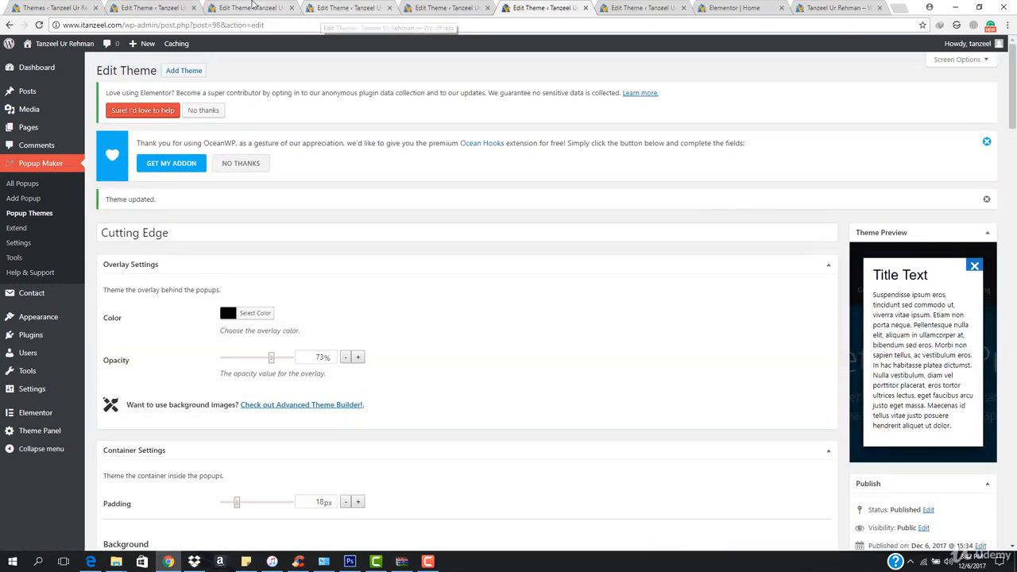
pyautogui.click(324, 9)
pyautogui.click(640, 8)
pyautogui.click(755, 7)
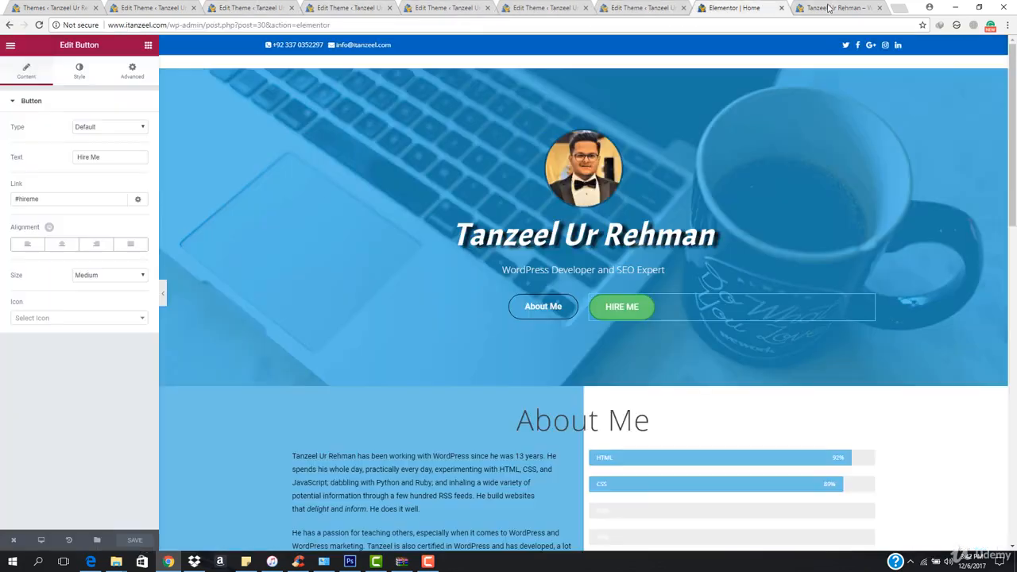
pyautogui.click(827, 8)
pyautogui.click(436, 25)
pyautogui.press('Return')
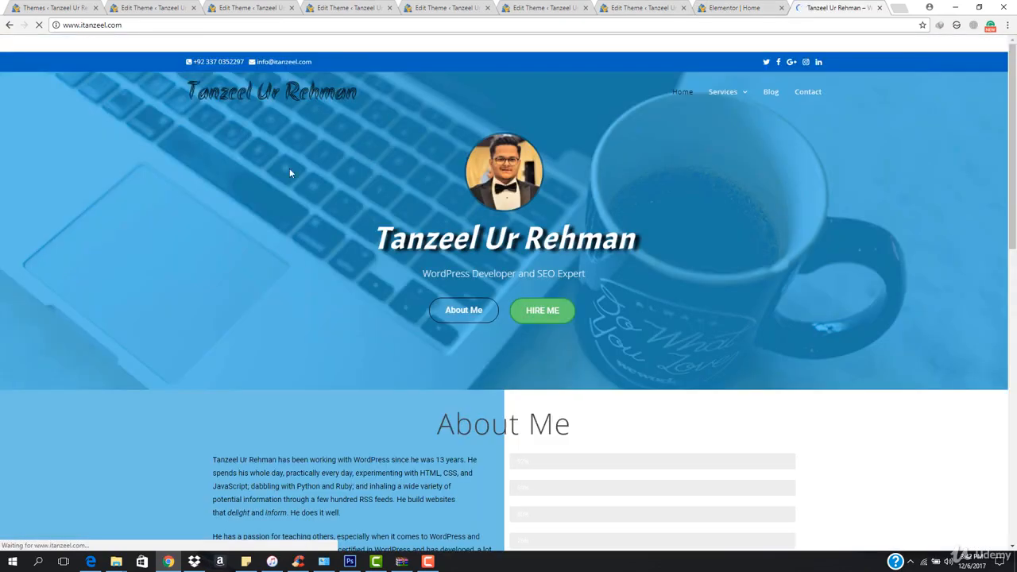
# Open the popup from the Hire Me button, close it, and open it once more to check its styling
pyautogui.click(551, 311)
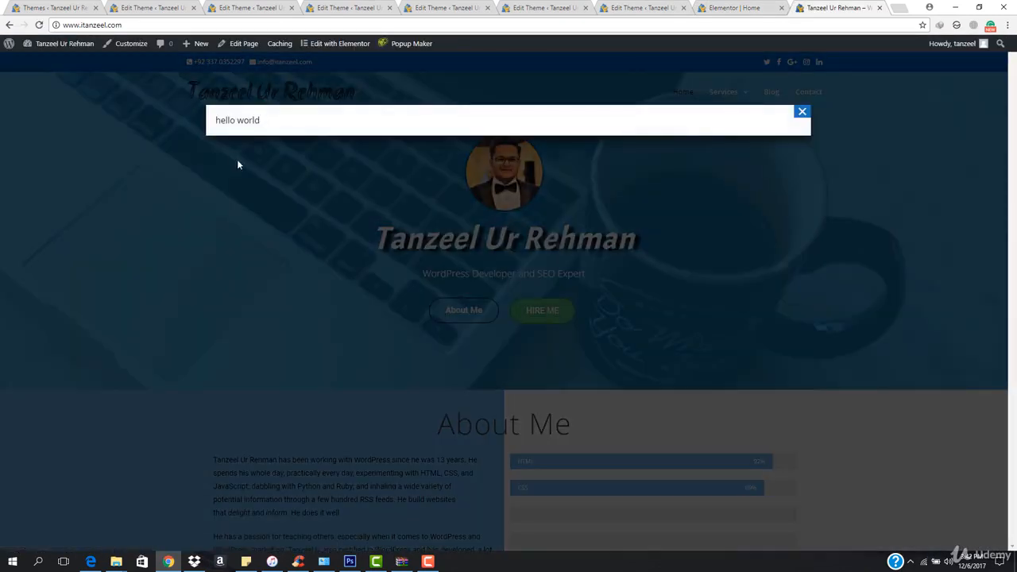
pyautogui.click(803, 113)
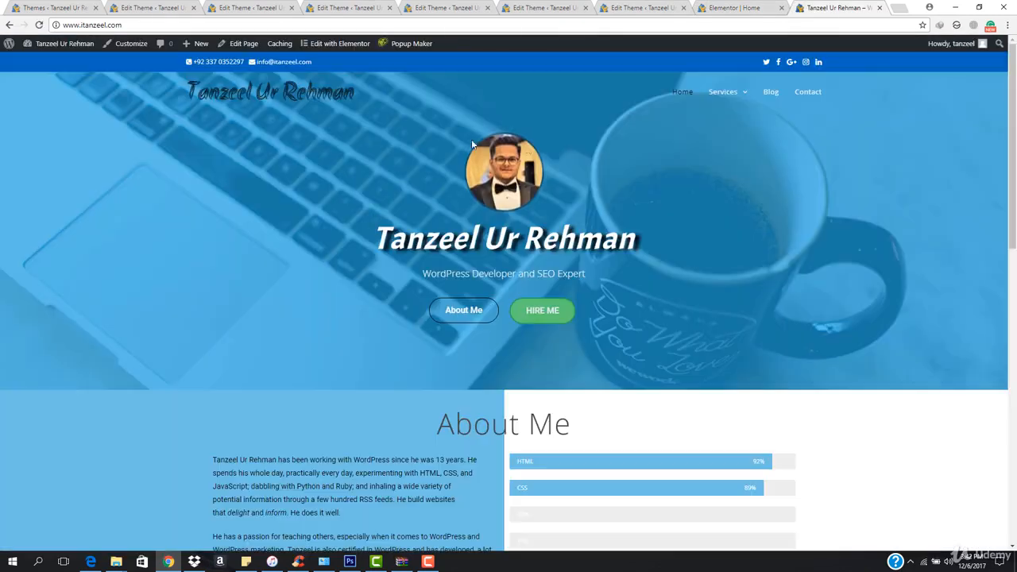
pyautogui.click(543, 314)
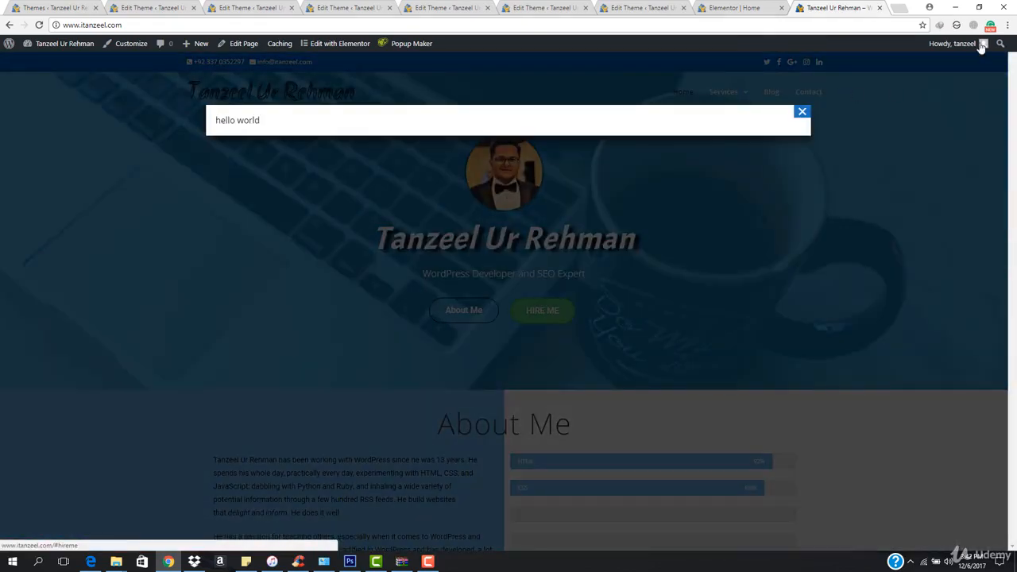
# Check how the popup adapts to a resized browser window, then maximize the window again and close the popup
pyautogui.click(979, 7)
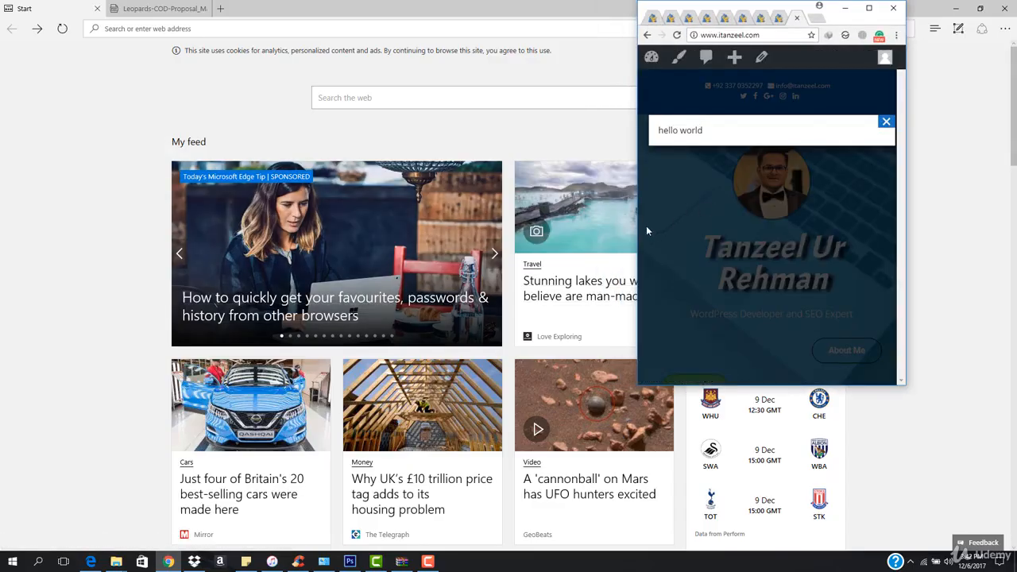
pyautogui.moveTo(638, 236); pyautogui.dragTo(318, 249)
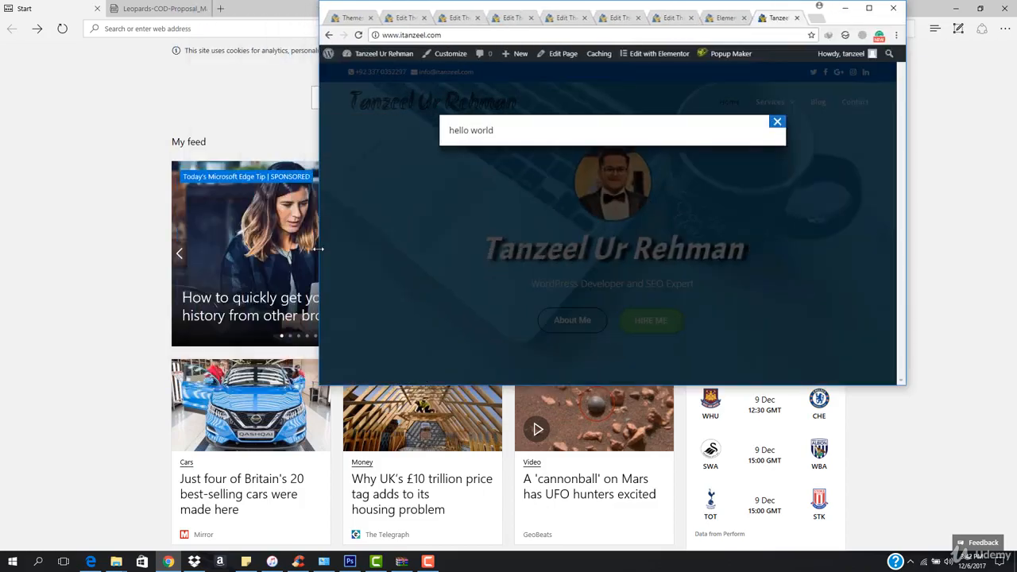
pyautogui.click(869, 7)
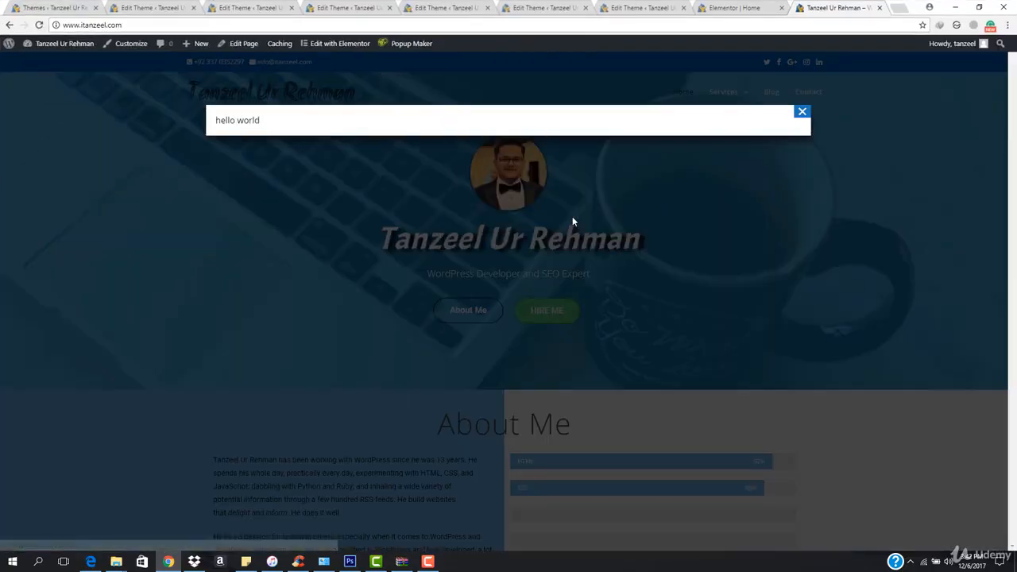
pyautogui.click(803, 112)
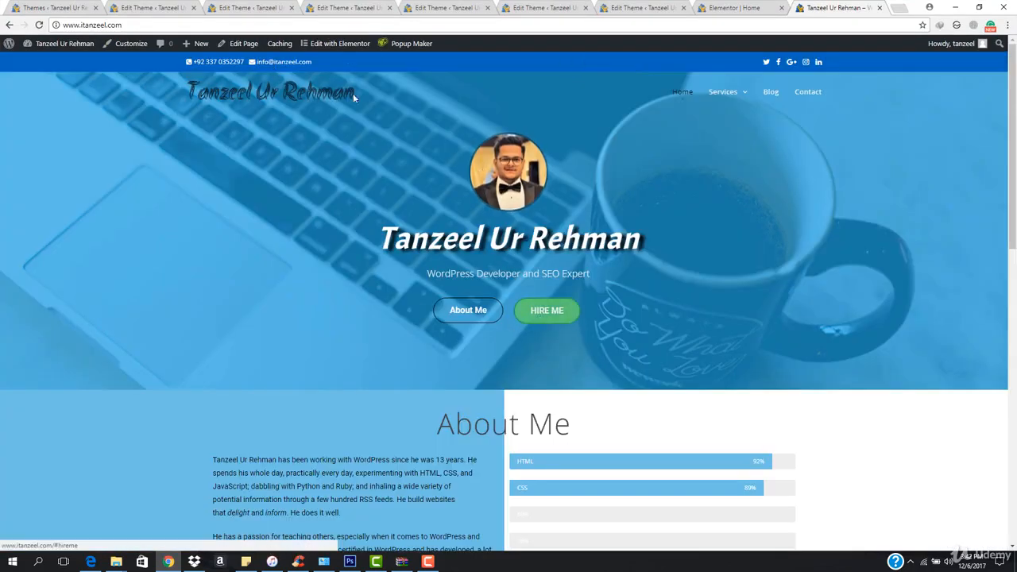
# Close all the open Edit Theme pages and the Elementor editor page
pyautogui.click(193, 9)
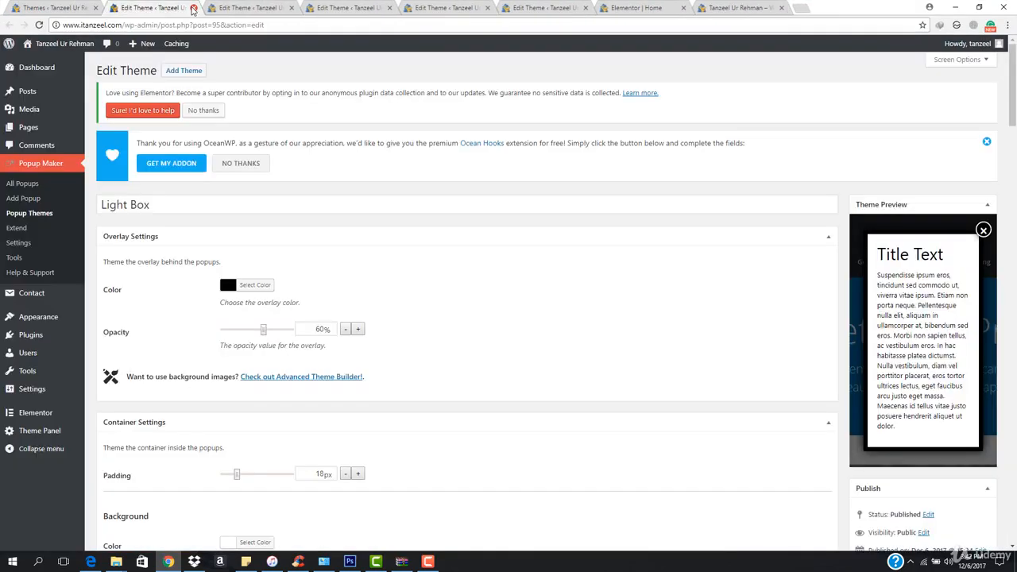
pyautogui.click(193, 9)
pyautogui.click(192, 8)
pyautogui.click(192, 9)
pyautogui.click(193, 9)
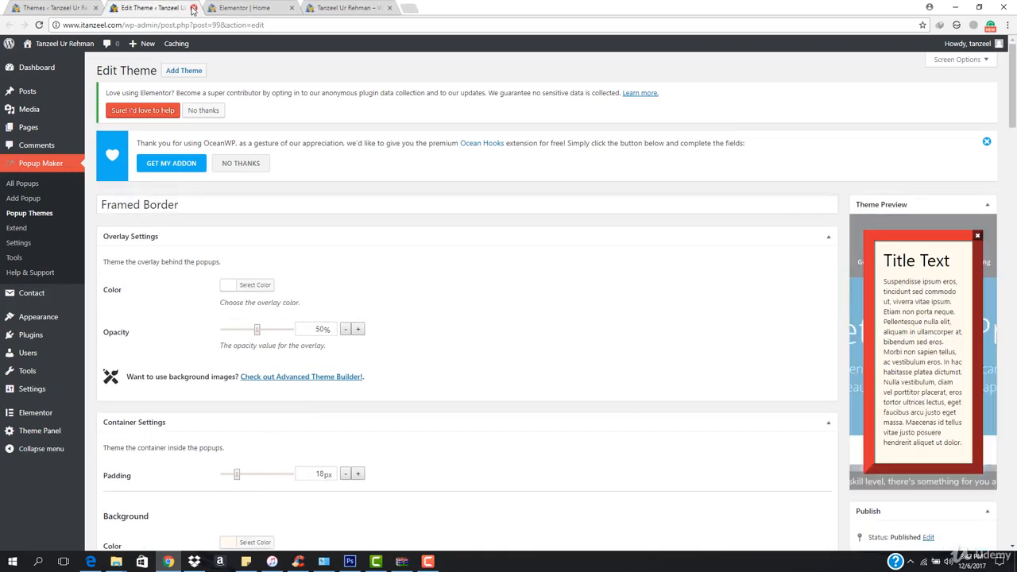
pyautogui.click(192, 9)
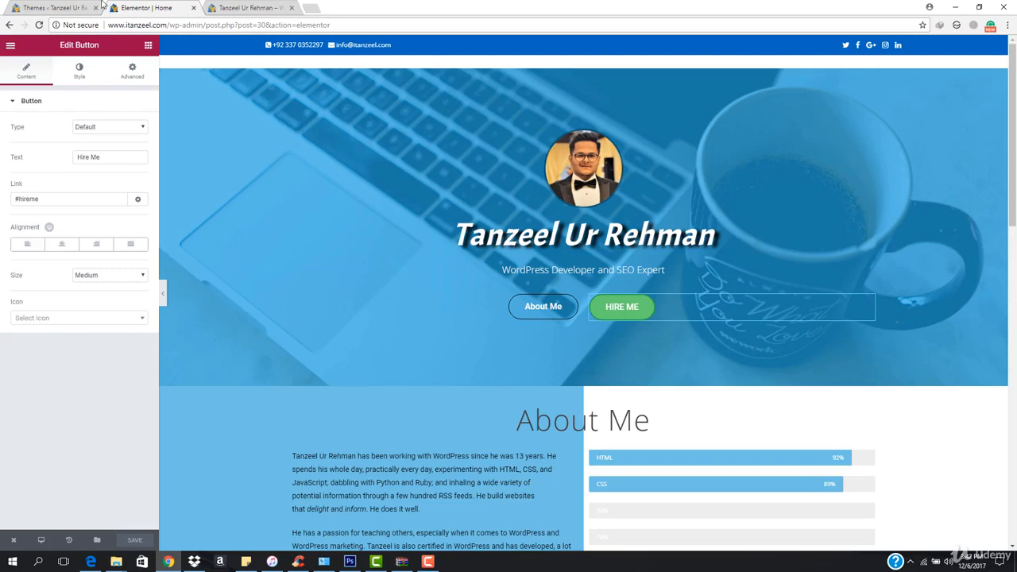
pyautogui.click(56, 7)
pyautogui.click(188, 8)
pyautogui.click(193, 9)
# Open the Hire me popup for editing from the list of all popups
pyautogui.click(51, 8)
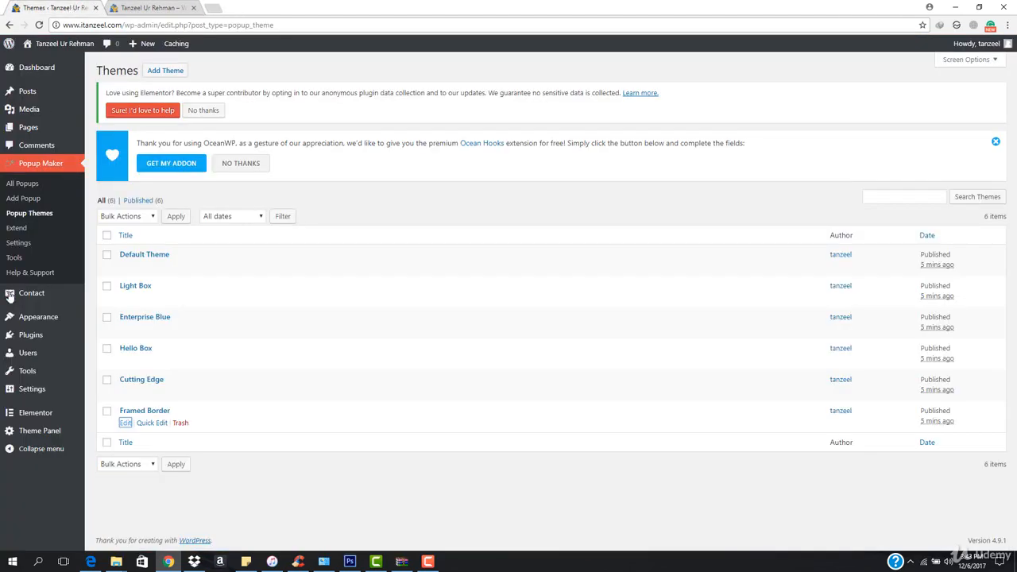
pyautogui.click(28, 185)
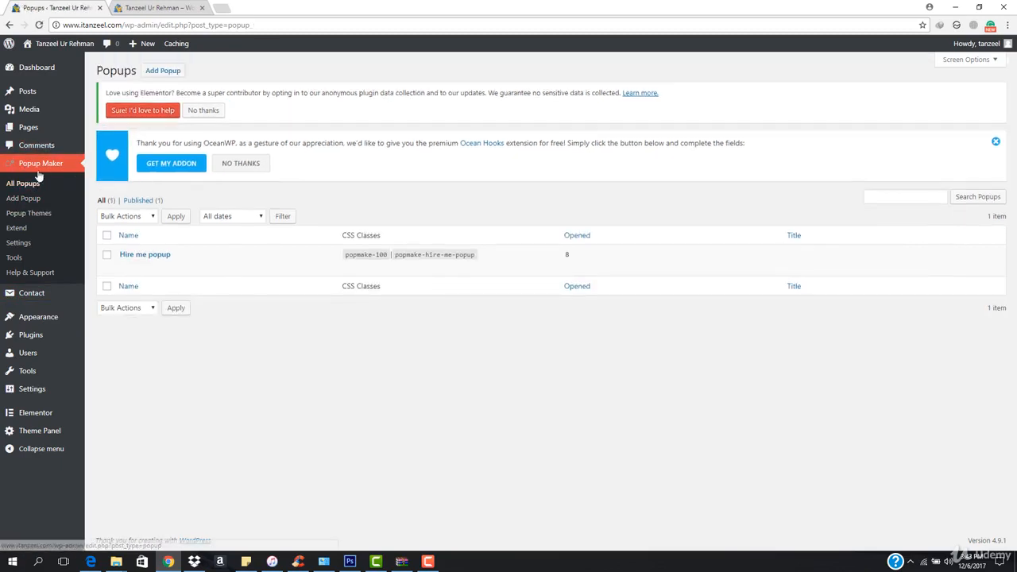
pyautogui.click(126, 267)
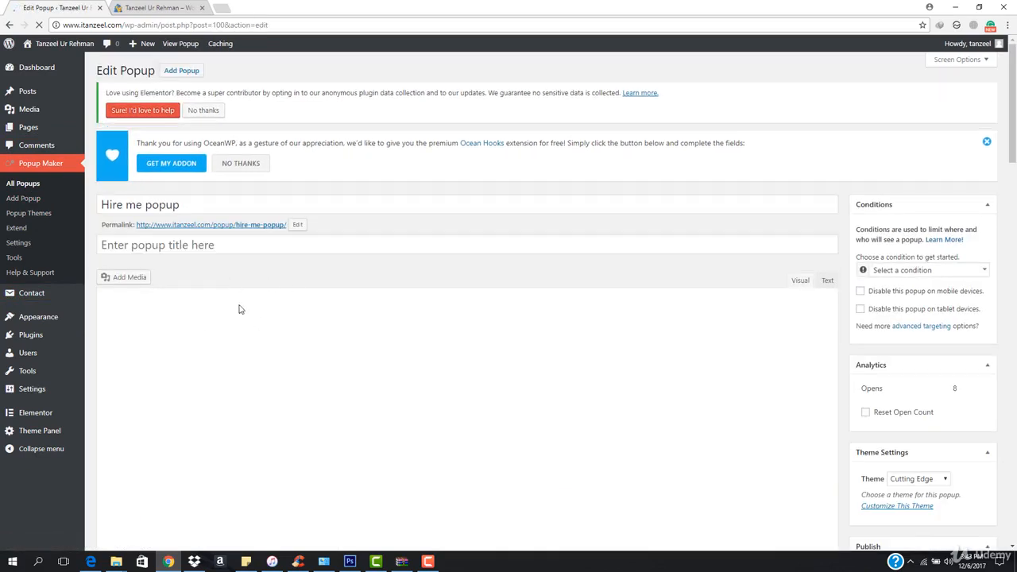
# Replace the popup's content with the shortcode [contact-form-7 id="91" title="hire me form"] and update the popup
pyautogui.hotkey('ctrl', 'a')
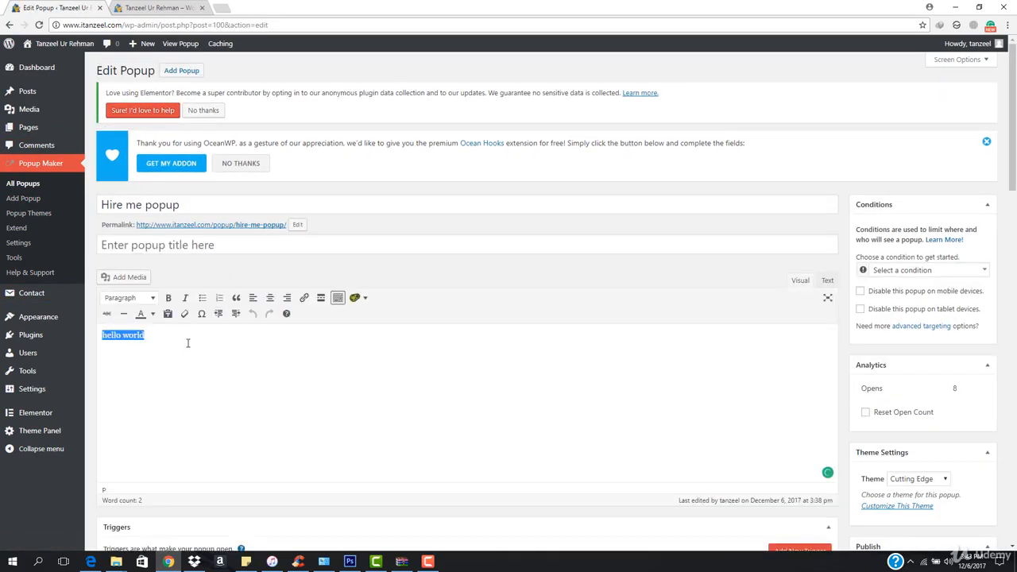
pyautogui.press('BackSpace')
pyautogui.write('[contact-form-7 id="91" title="hire me form"]')
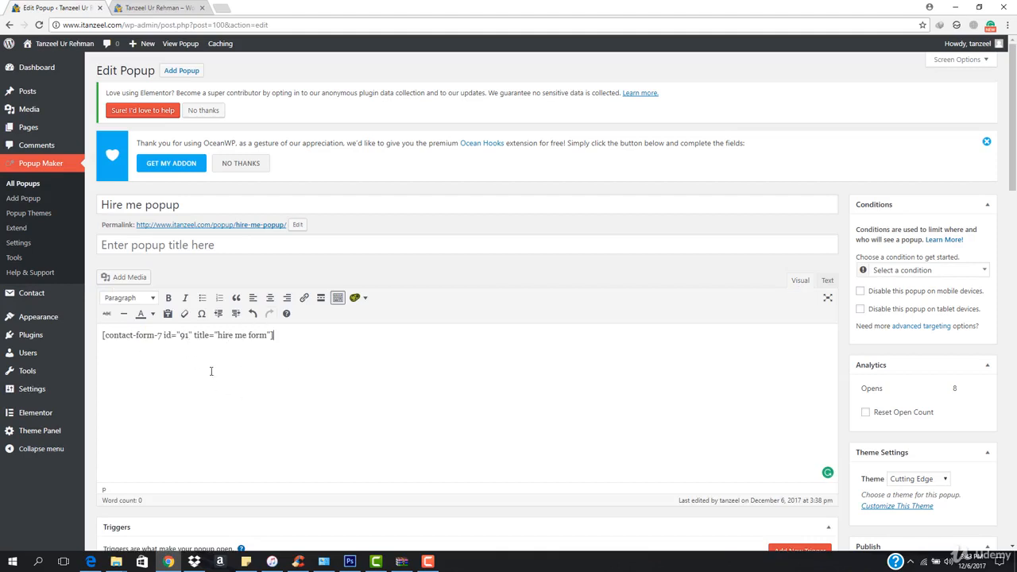
pyautogui.scroll(-2, 357, 347)
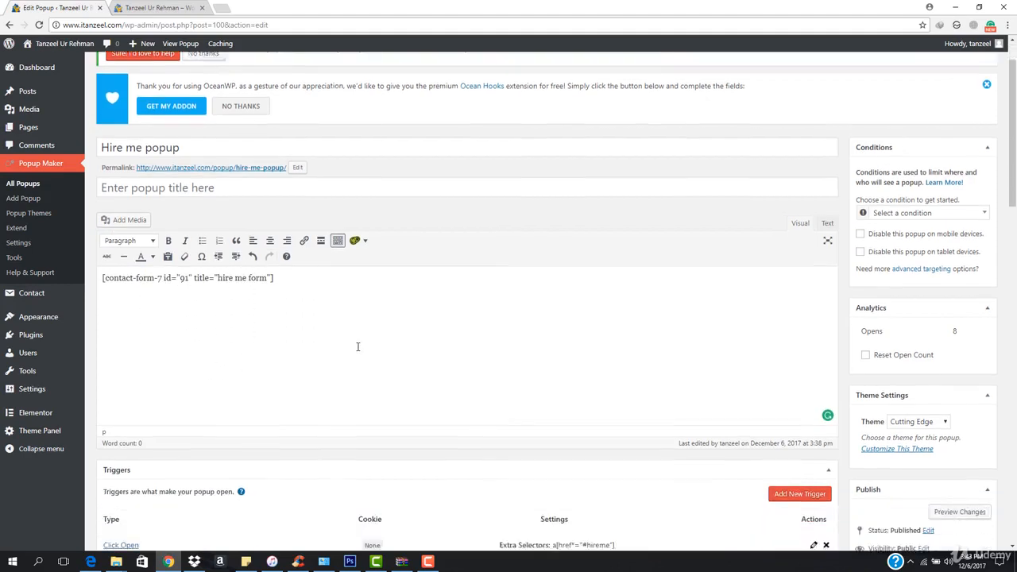
pyautogui.scroll(-2, 954, 453)
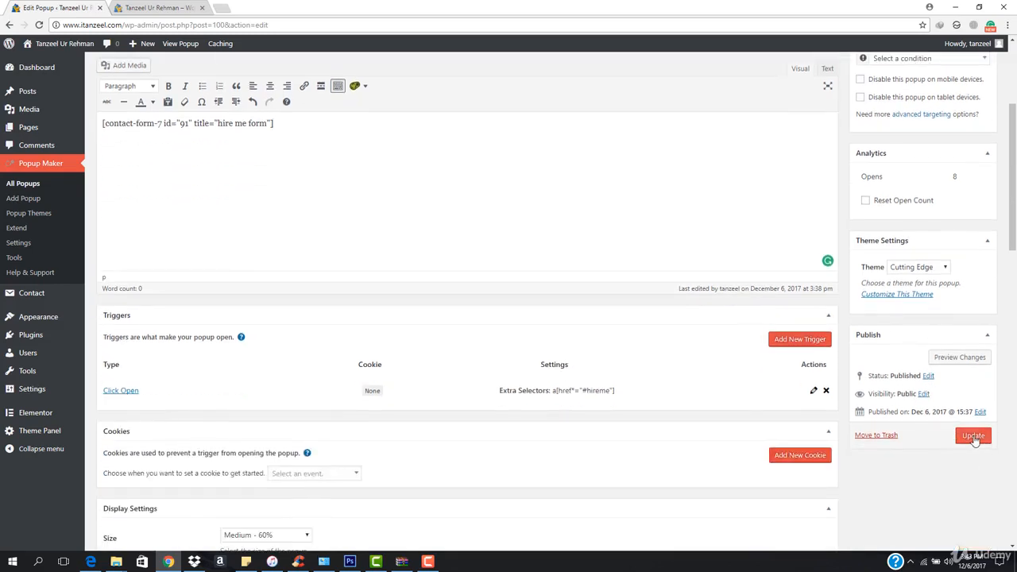
pyautogui.click(973, 435)
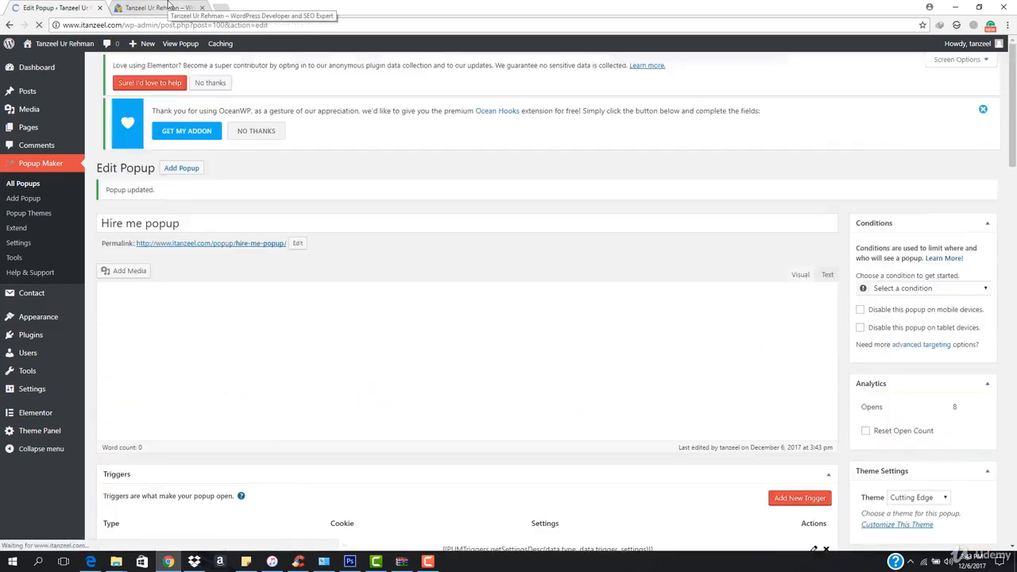
# Reload the live home page and open the Hire Me popup to check the contact form
pyautogui.click(168, 7)
pyautogui.click(201, 24)
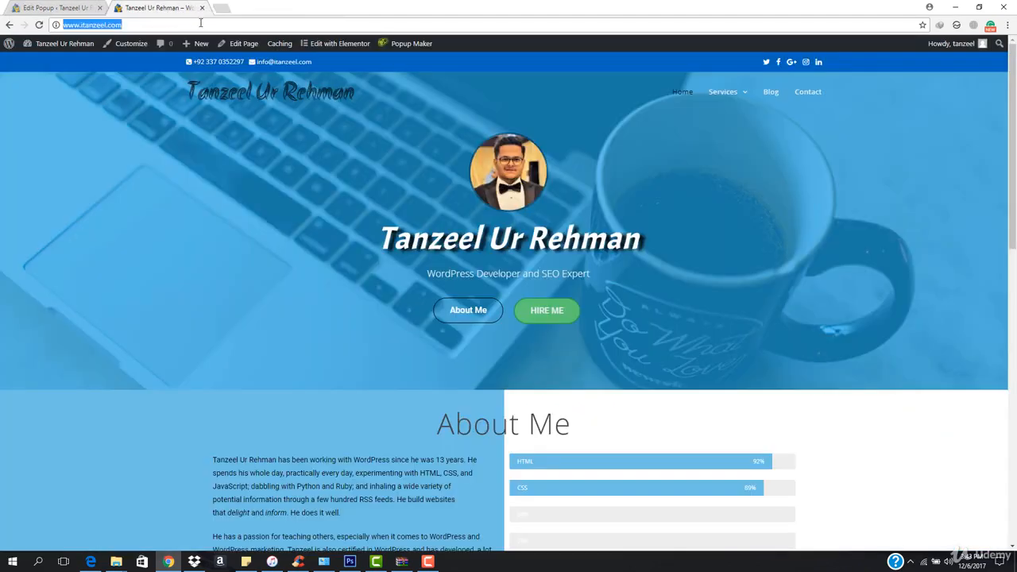
pyautogui.press('Return')
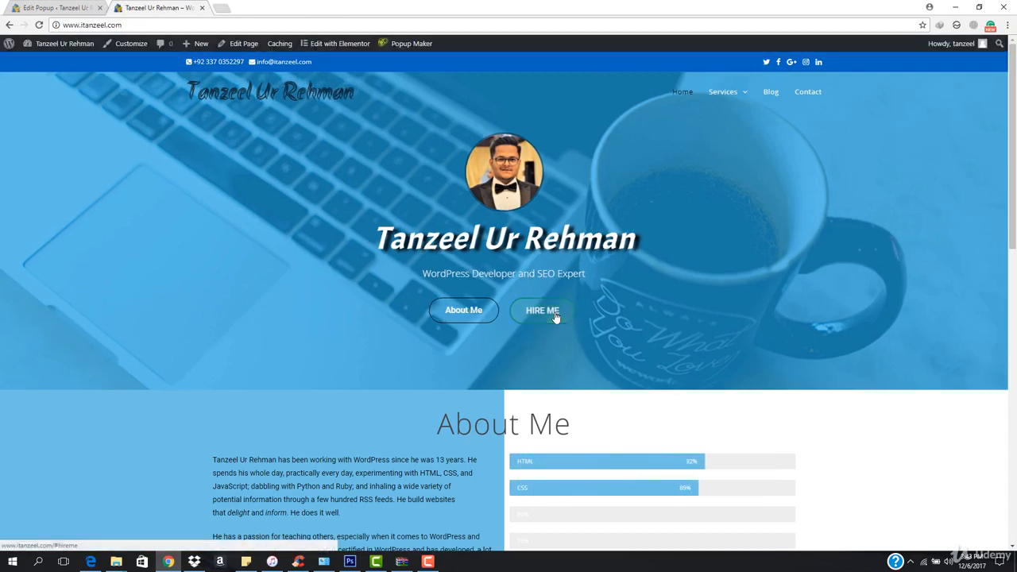
pyautogui.click(554, 316)
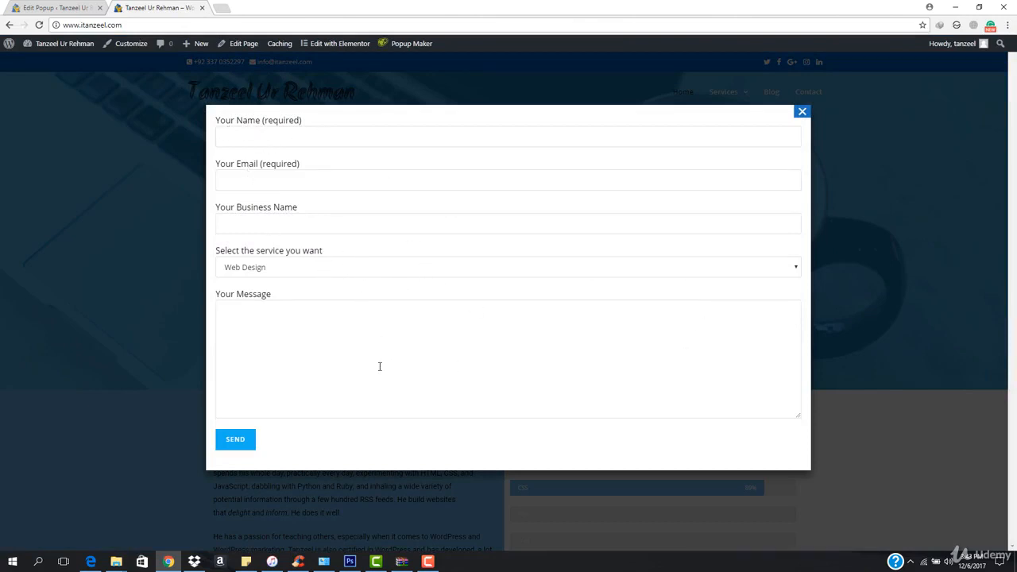
# Return to the popup editor and enter "Hire Me" as the popup title
pyautogui.click(49, 7)
pyautogui.click(219, 275)
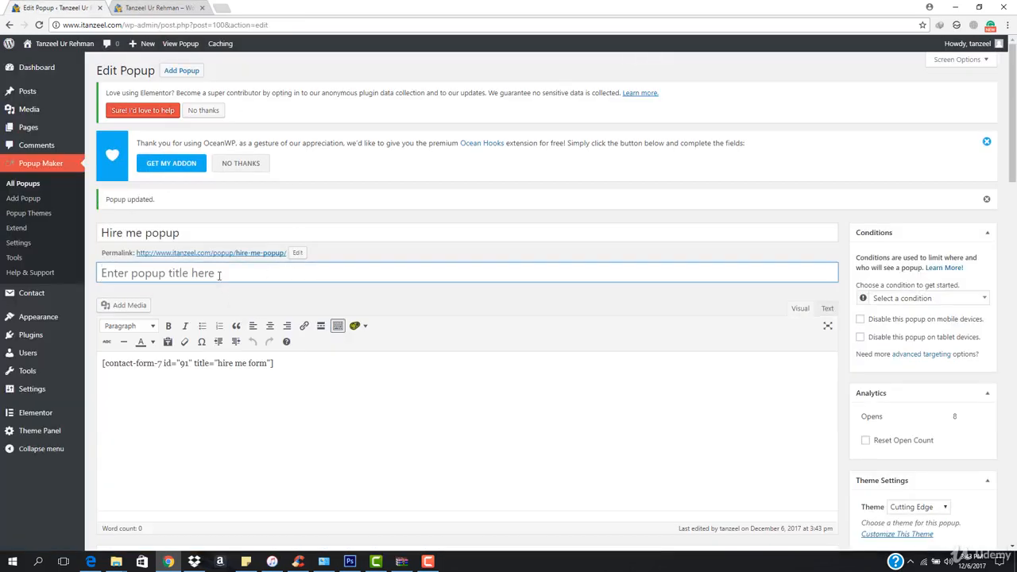
pyautogui.write('Hire ')
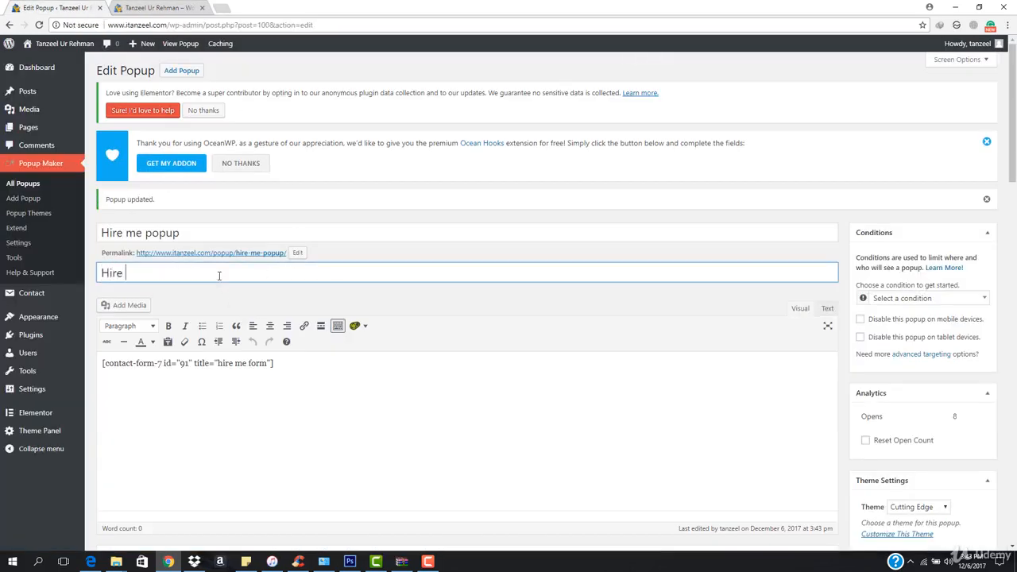
pyautogui.write('Me')
pyautogui.scroll(-3, 631, 230)
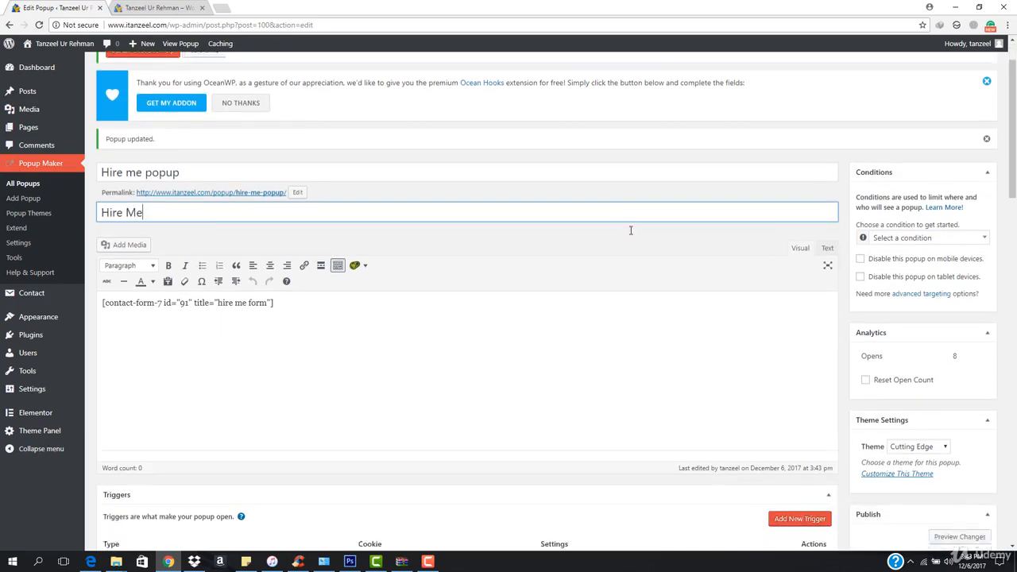
pyautogui.scroll(2, 409, 257)
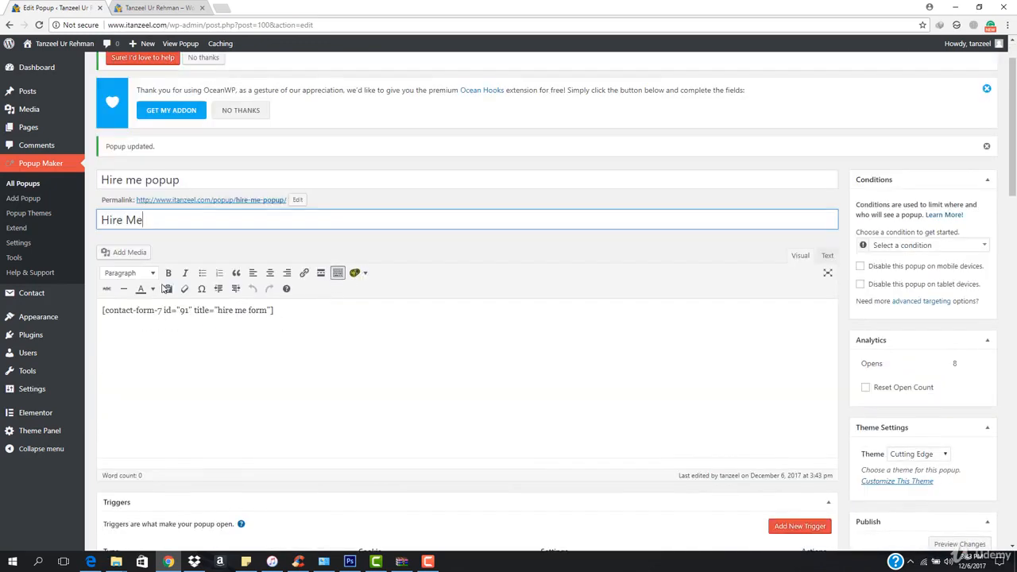
# Add the line "Please Fill this form for hiring" plus the site owner's full name above the form shortcode and update the popup
pyautogui.click(101, 310)
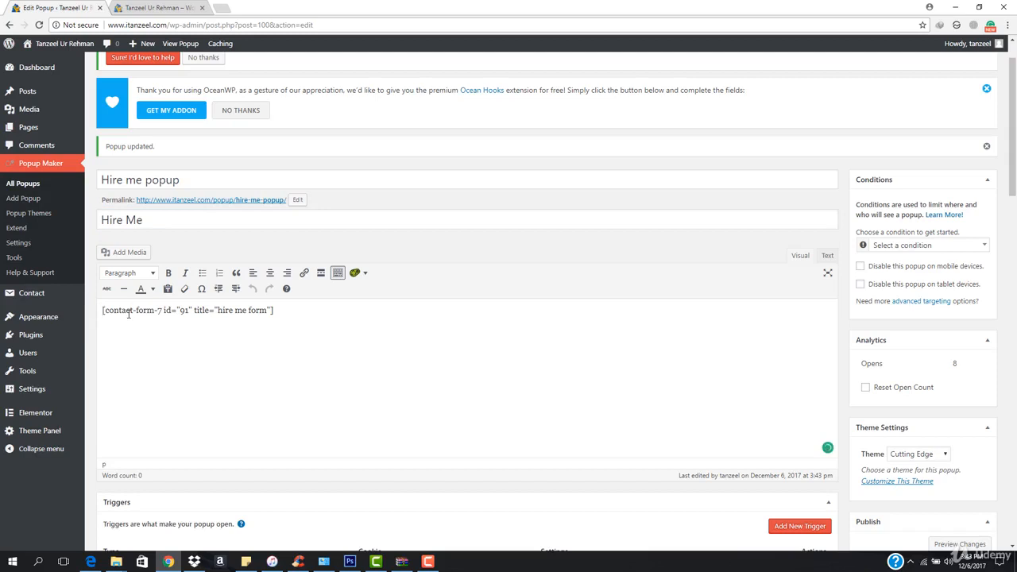
pyautogui.press('Return')
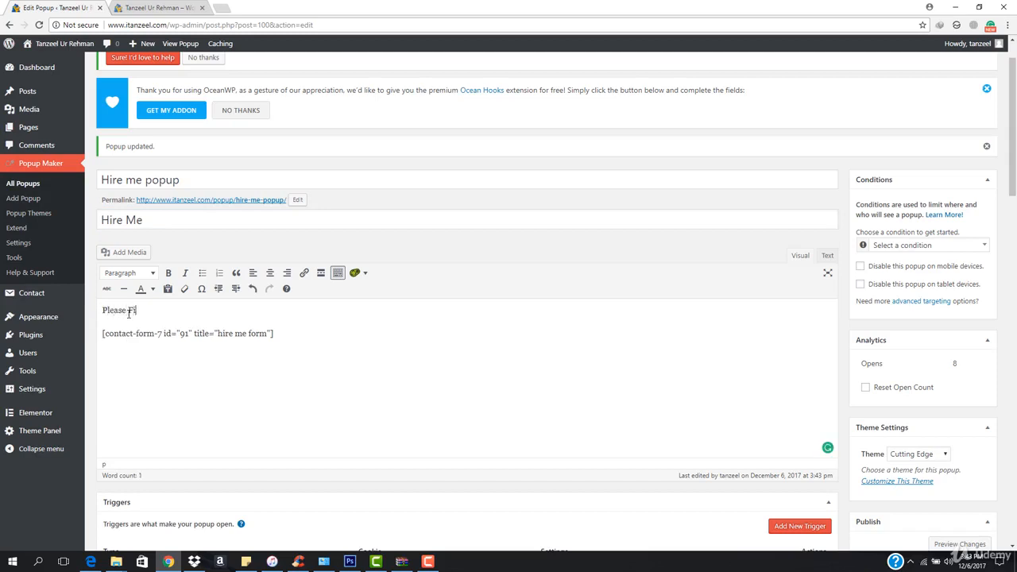
pyautogui.write('Please Fill this form for hiring Tanzeel Ur Reh')
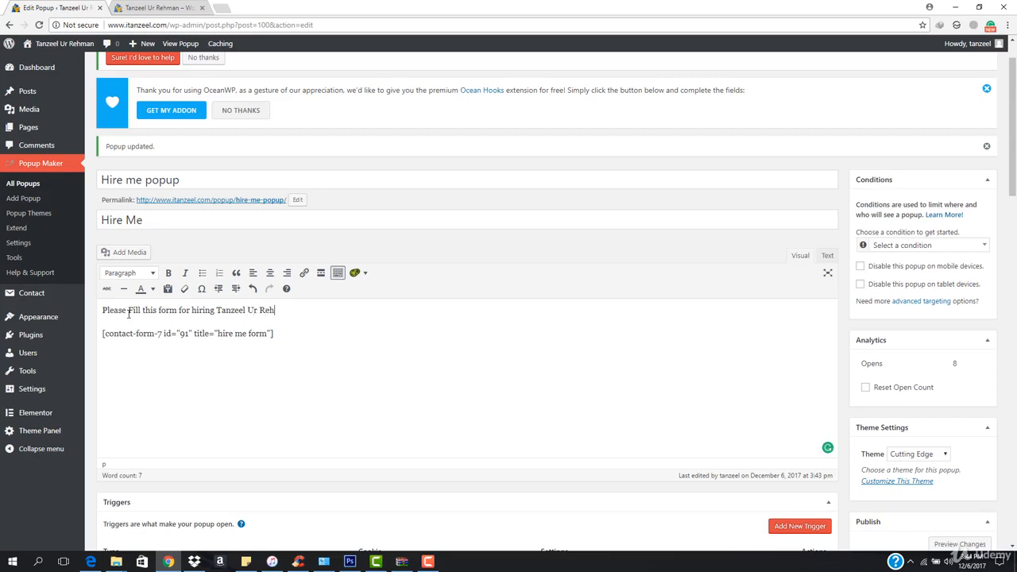
pyautogui.write('man')
pyautogui.scroll(-4, 441, 320)
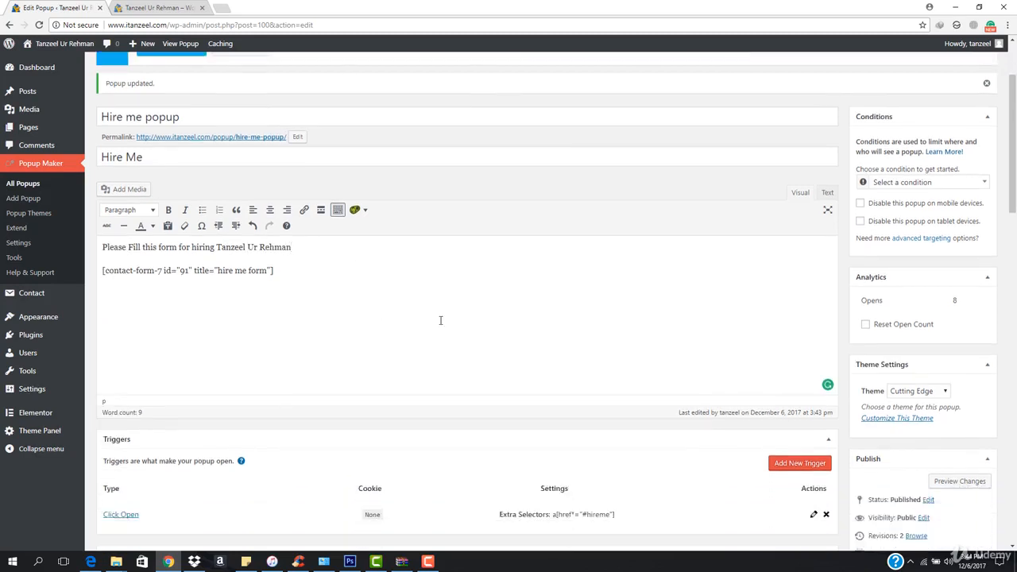
pyautogui.click(977, 377)
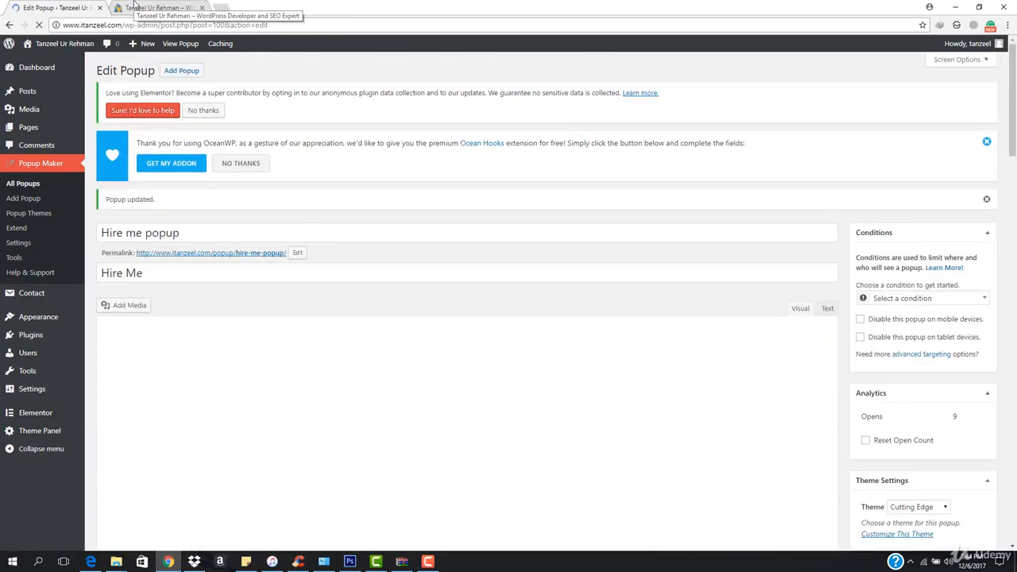
# Reload the live home page and open the Hire Me popup to check its new title and introductory line
pyautogui.click(137, 8)
pyautogui.click(190, 22)
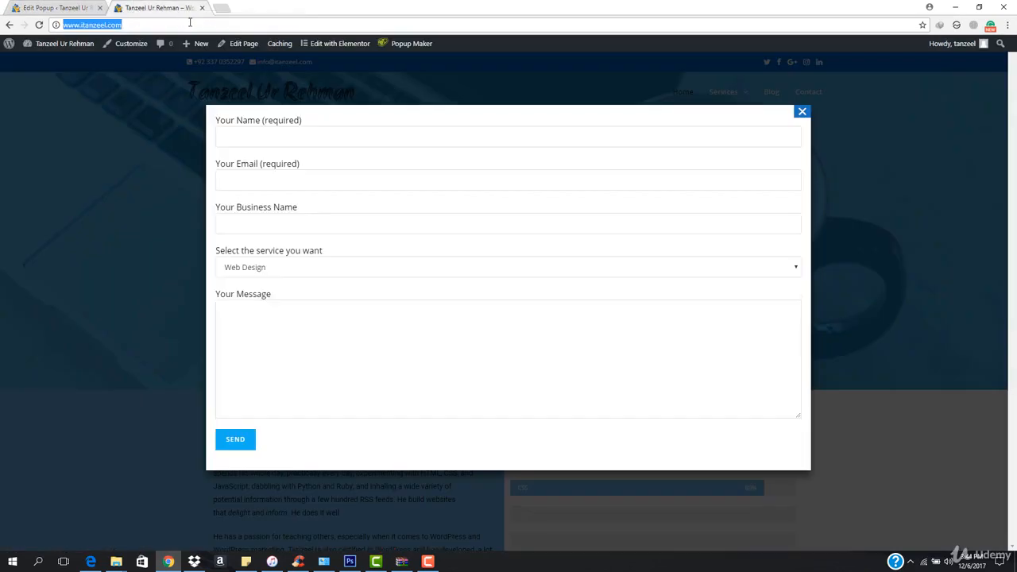
pyautogui.press('Return')
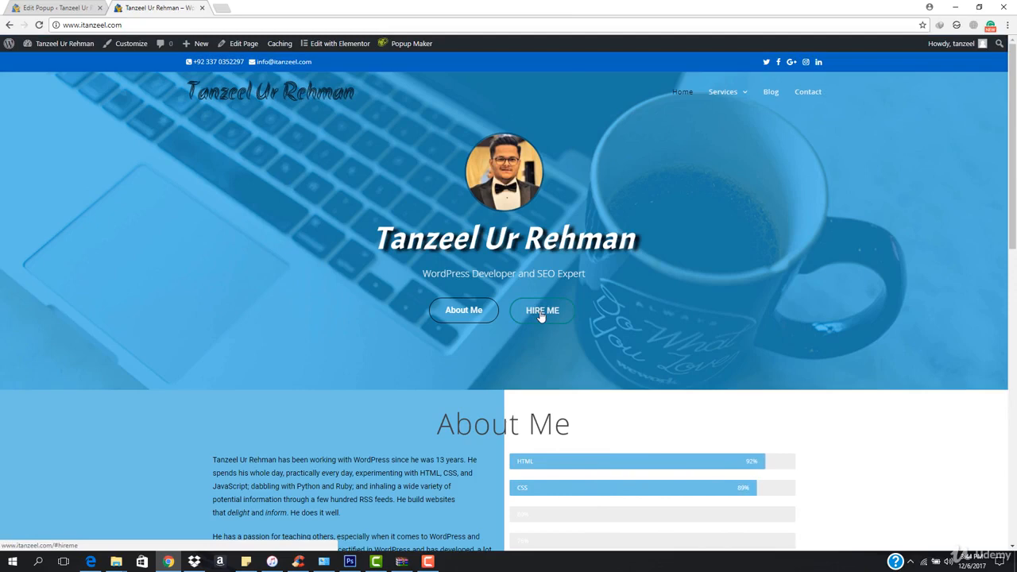
pyautogui.click(541, 315)
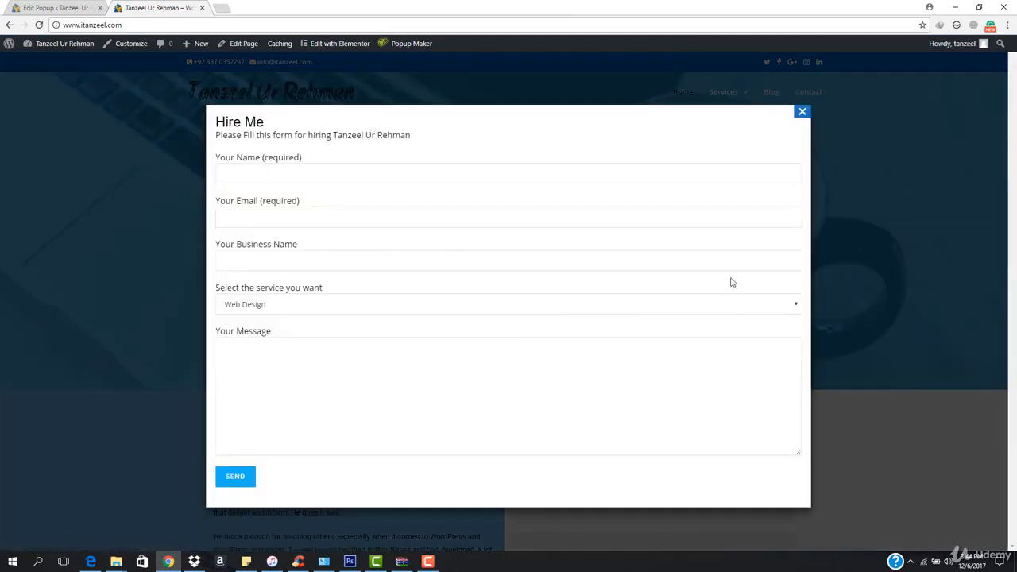
# Shrink the browser window to check how the popup form adapts, then close the popup and maximize the window again
pyautogui.click(979, 7)
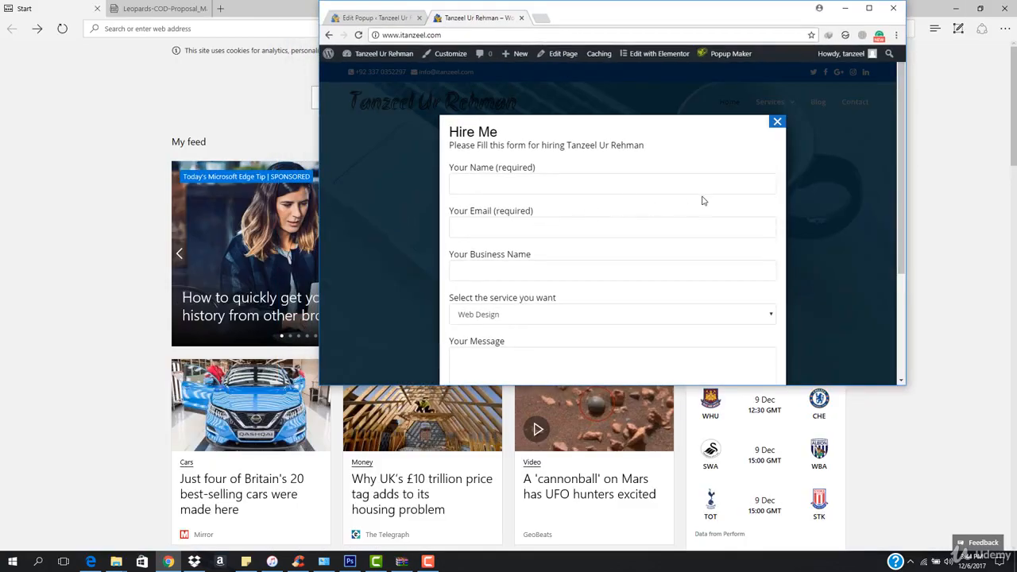
pyautogui.scroll(-2, 703, 201)
pyautogui.scroll(2, 678, 234)
pyautogui.scroll(-2, 679, 233)
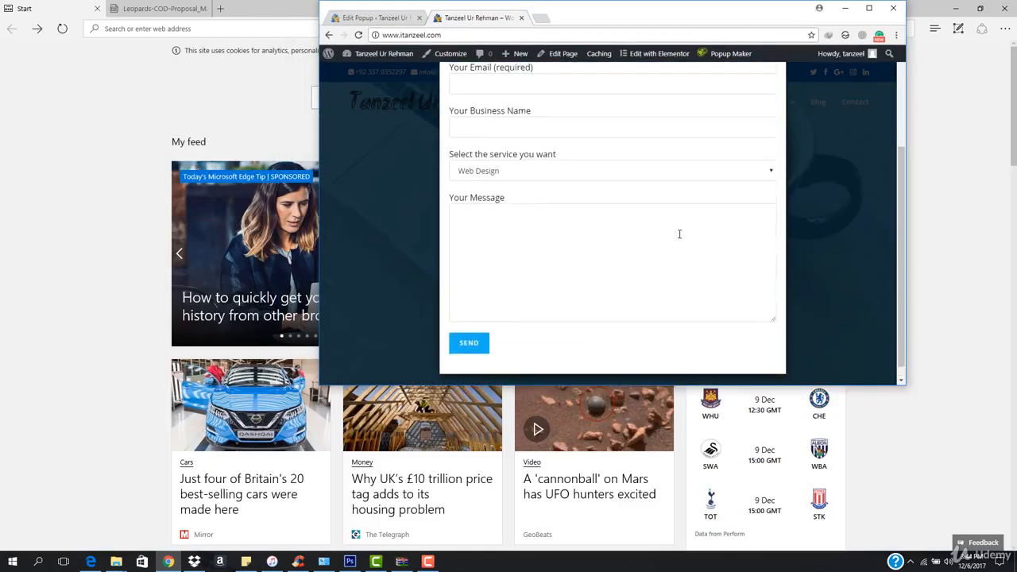
pyautogui.scroll(2, 679, 234)
pyautogui.scroll(-2, 680, 234)
pyautogui.scroll(2, 680, 234)
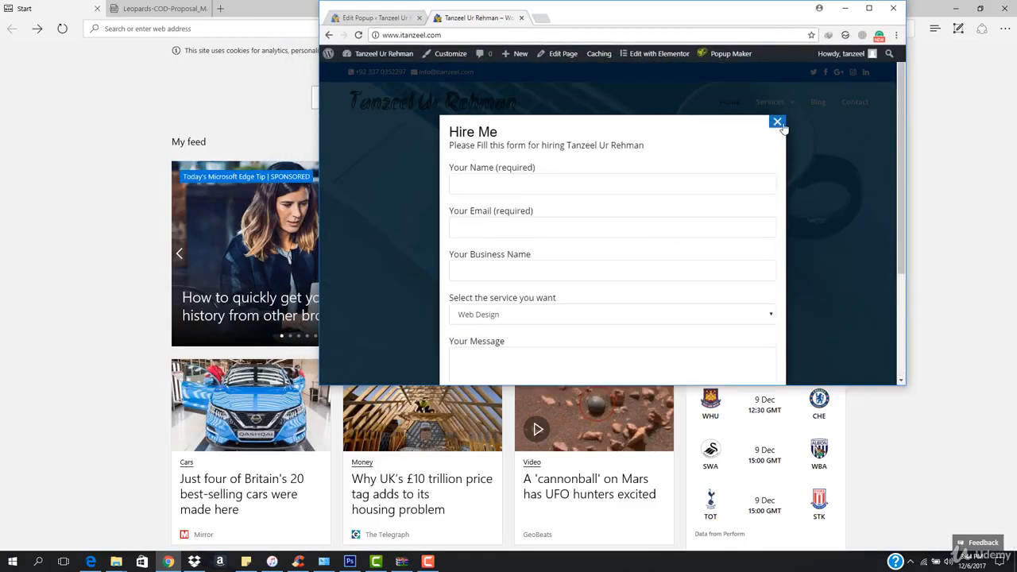
pyautogui.click(778, 122)
pyautogui.click(869, 8)
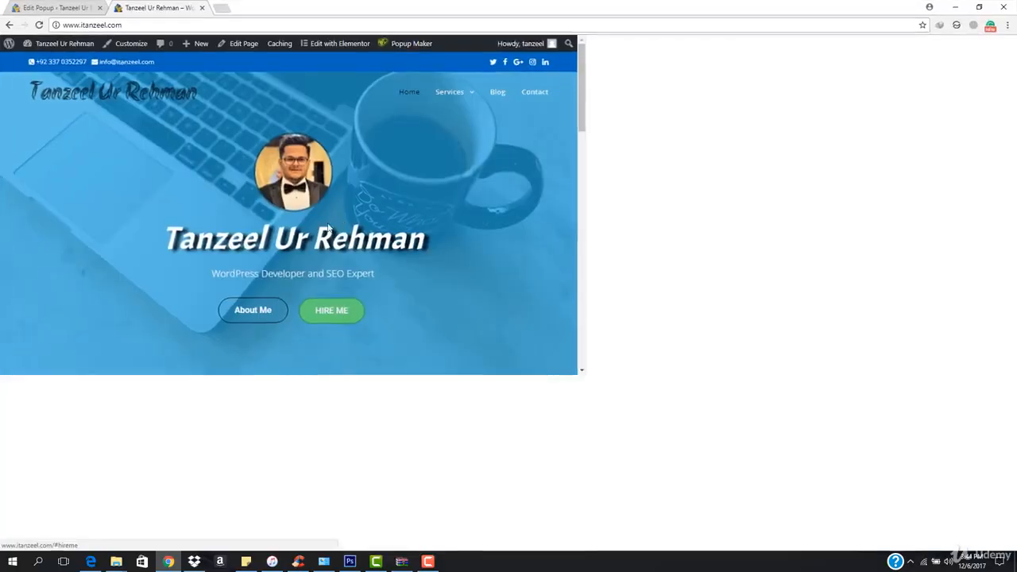
# Open the Hire Me page from the home page's "Need a Professional Developer?" section and look over its form
pyautogui.scroll(-10, 473, 348)
pyautogui.scroll(10, 473, 347)
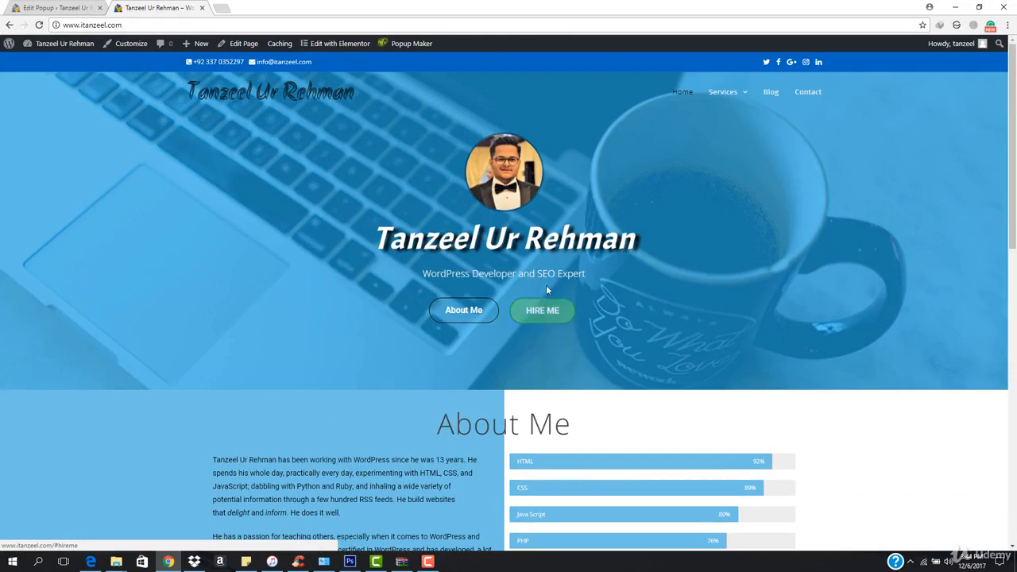
pyautogui.scroll(-7, 554, 326)
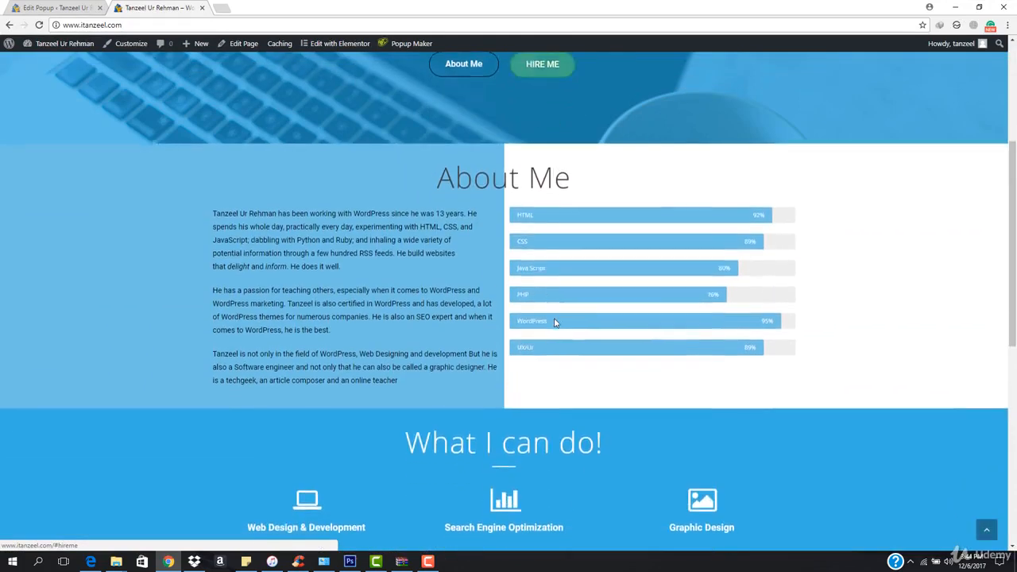
pyautogui.scroll(-3, 555, 323)
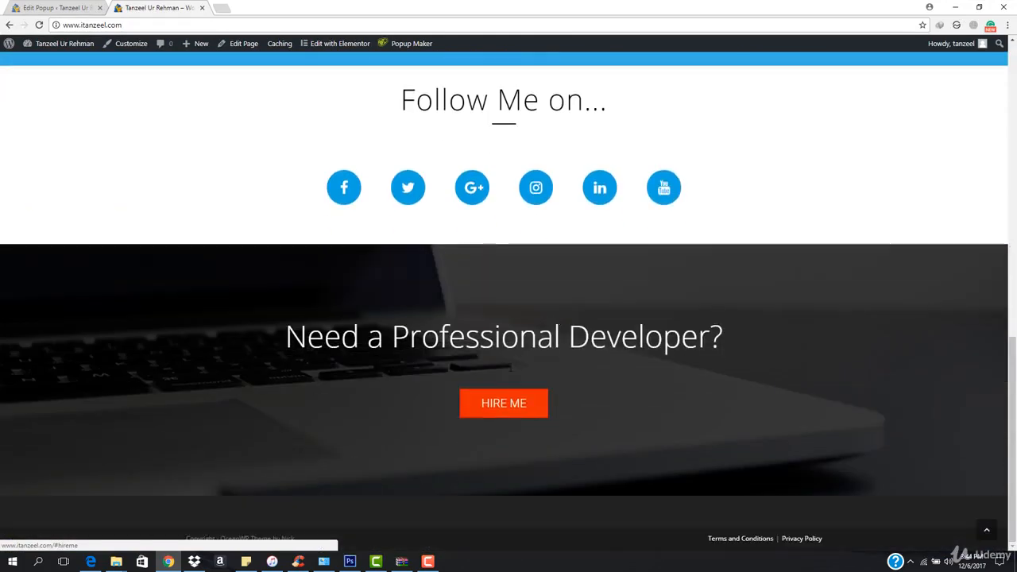
pyautogui.click(508, 401)
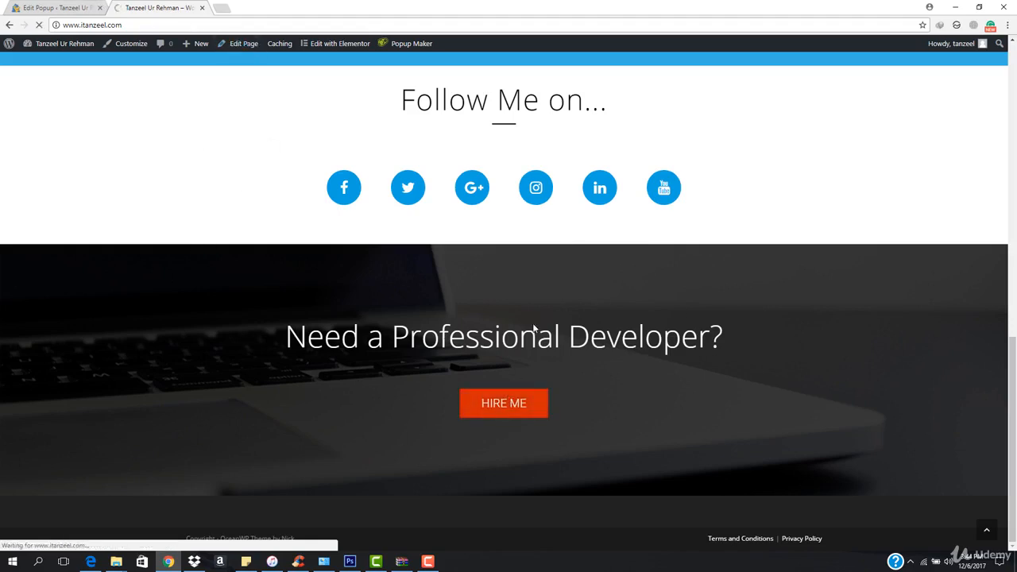
pyautogui.scroll(-1, 459, 265)
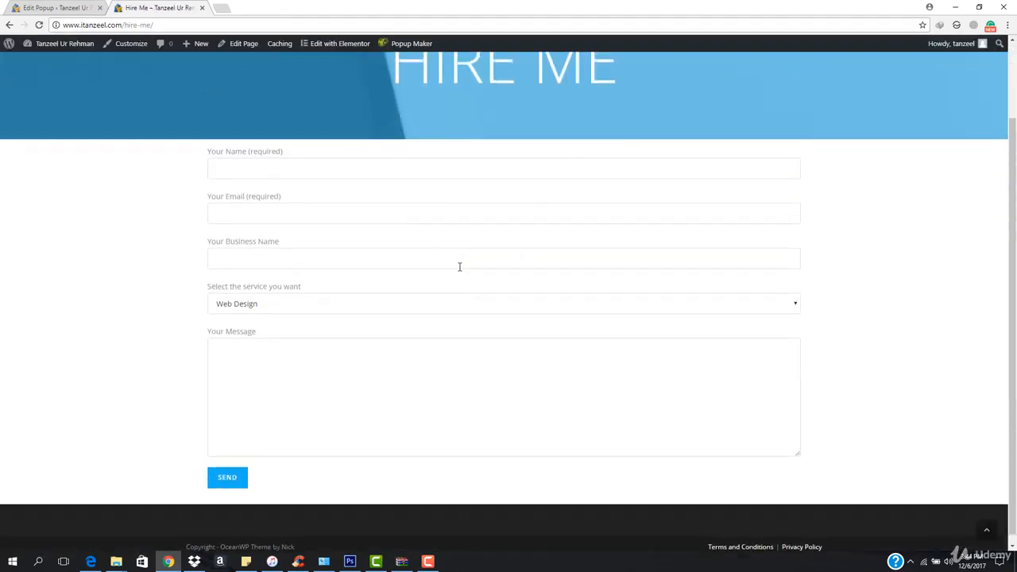
pyautogui.scroll(1, 453, 309)
# Return to the home page through the site logo and open the Hire Me popup from the header section again
pyautogui.click(274, 93)
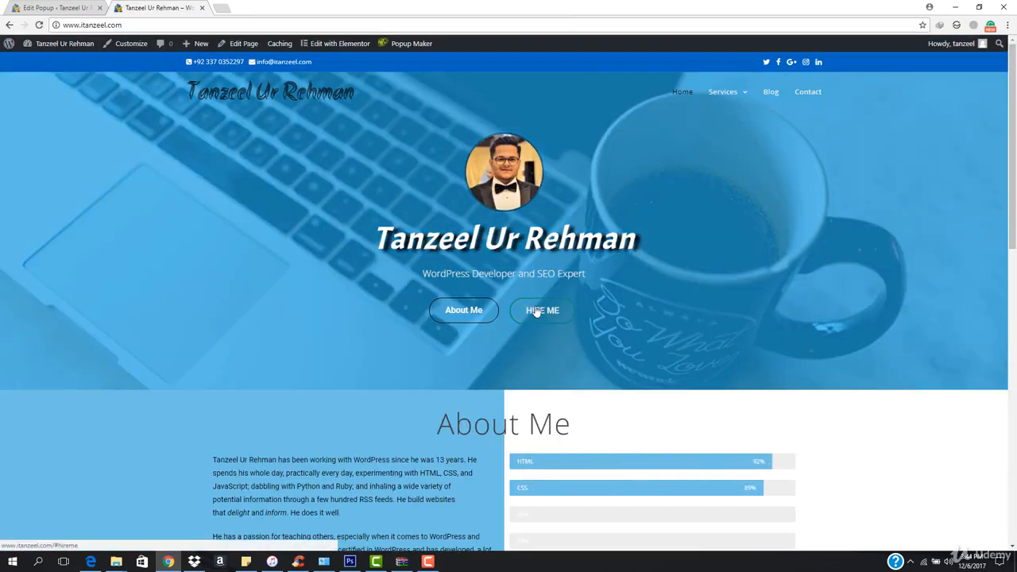
pyautogui.click(535, 311)
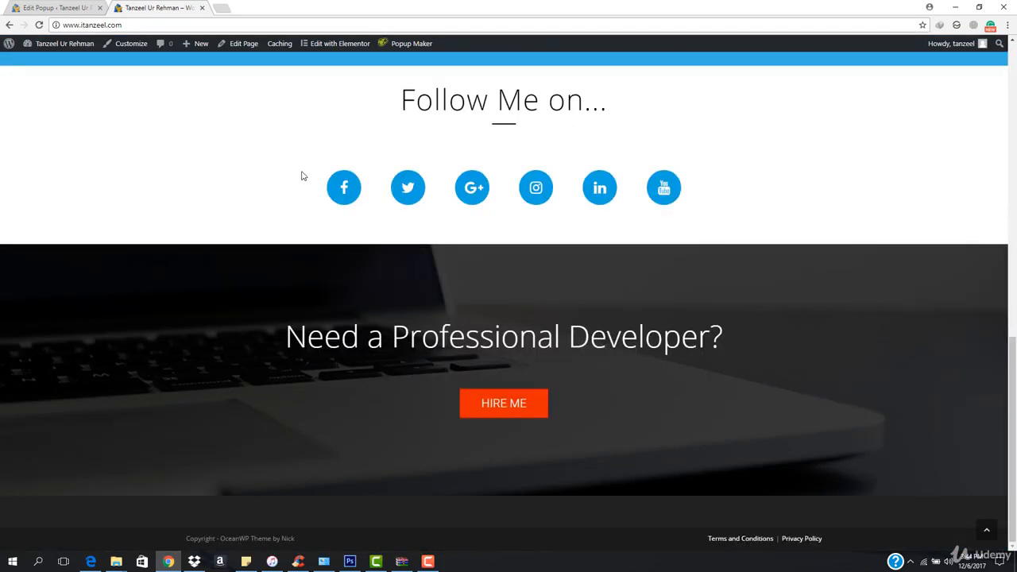
pyautogui.click(52, 7)
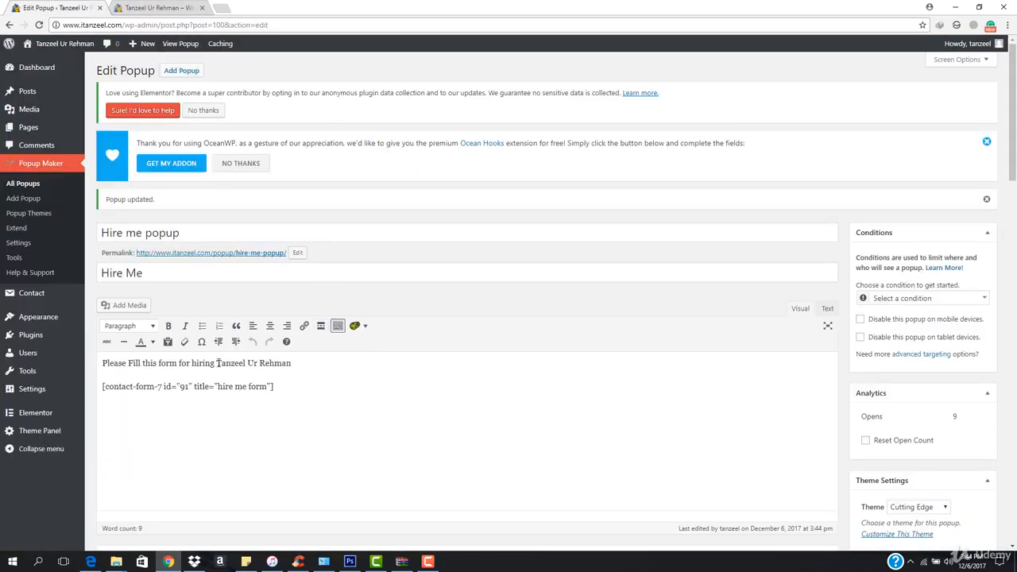
pyautogui.click(156, 6)
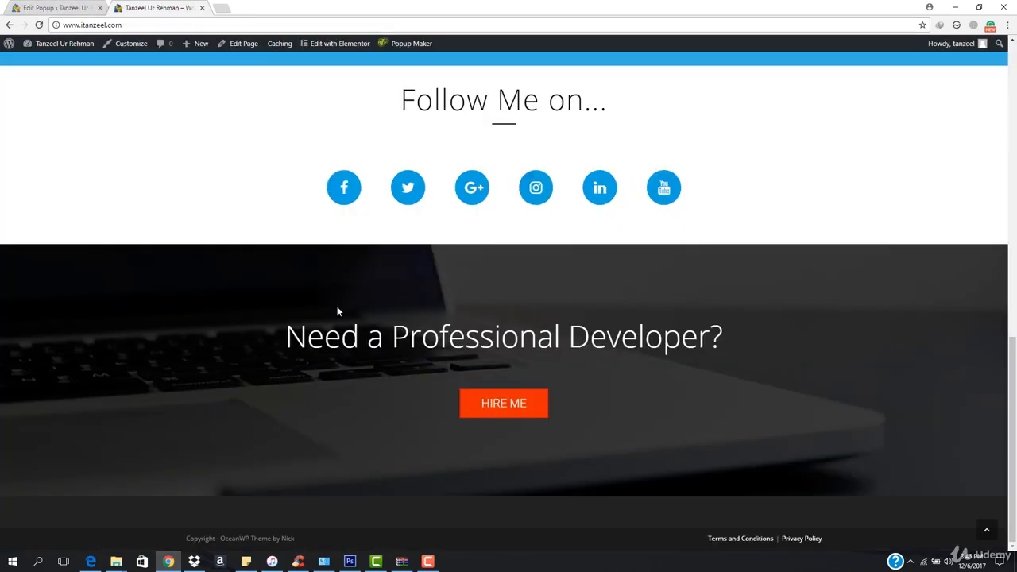
pyautogui.scroll(15, 530, 357)
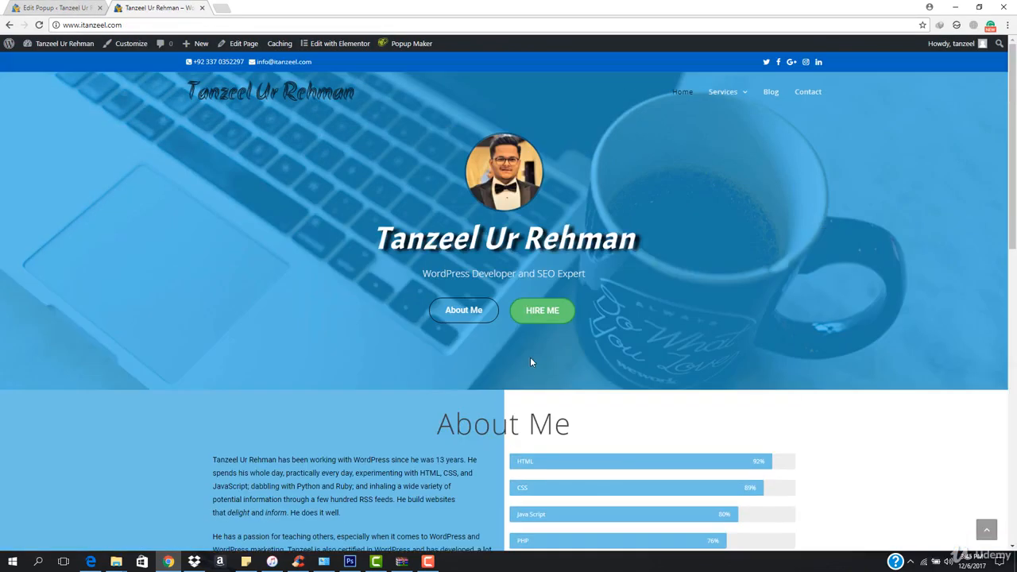